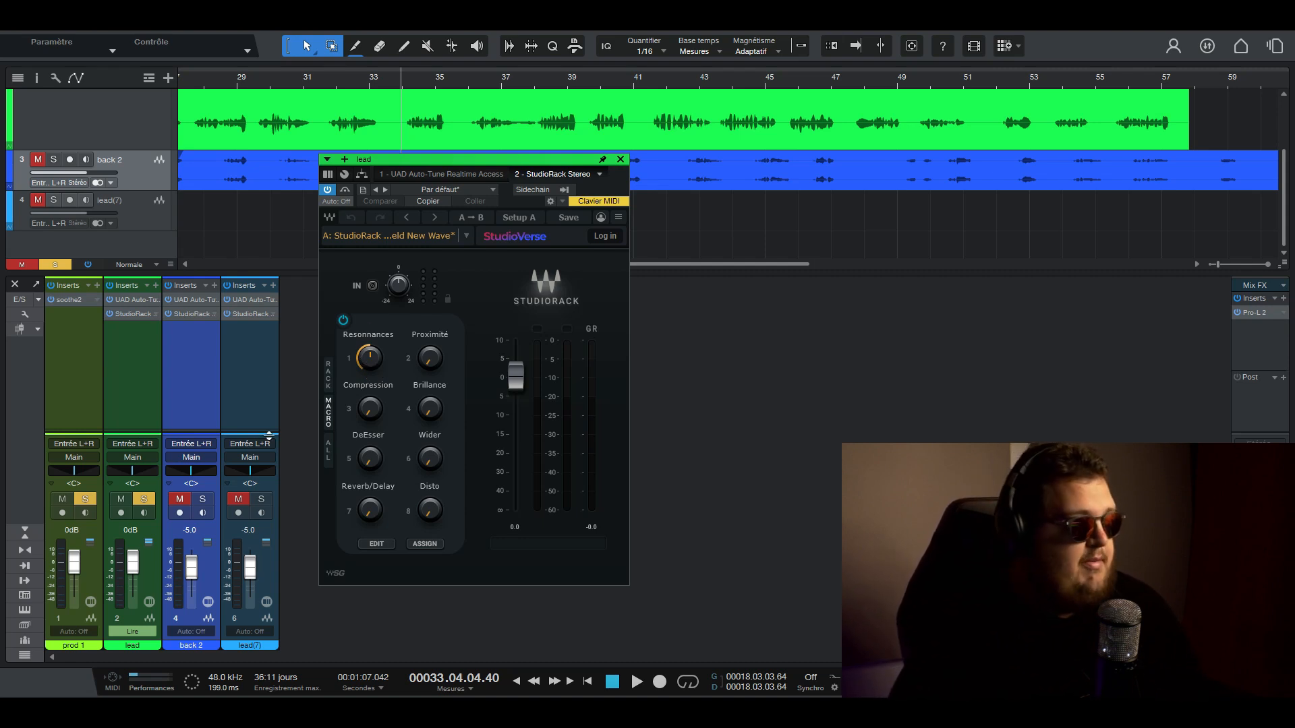
While the track plays, lower the Resonnances macro in the lead's StudioRack and set Proximité to 425
click(372, 364)
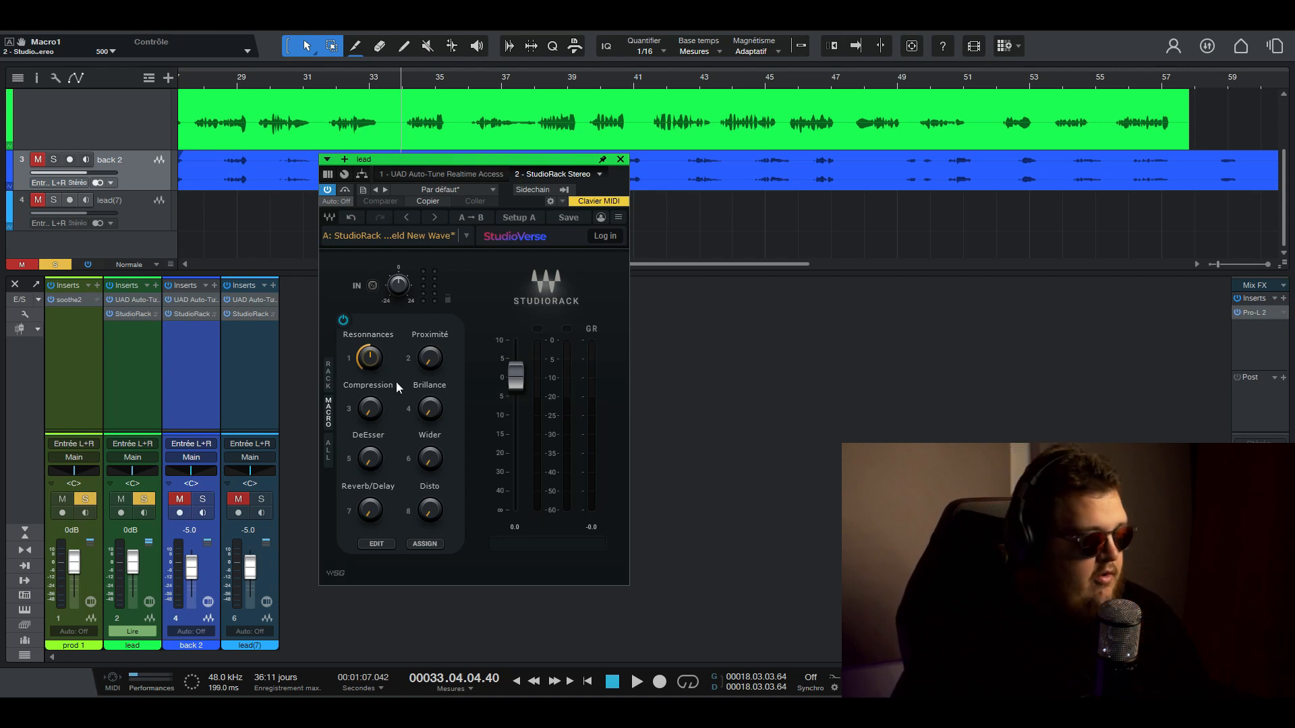
mouse_move(367, 409)
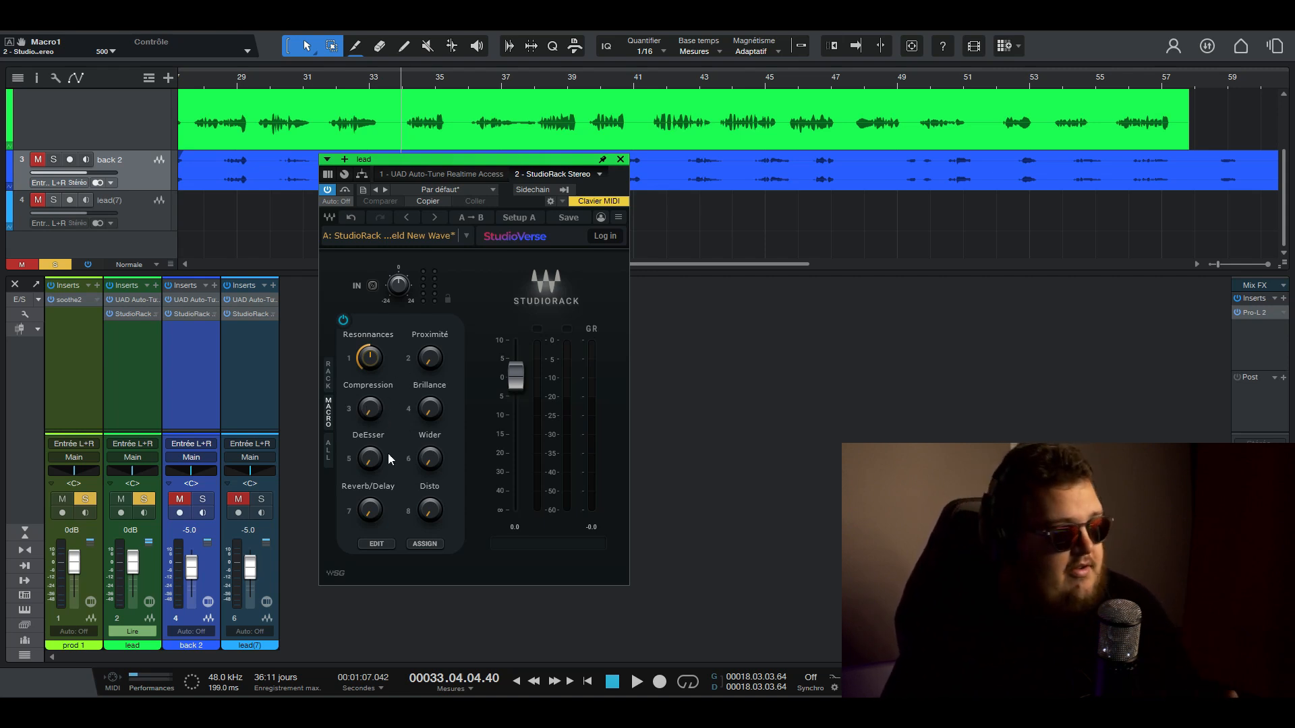
mouse_move(429, 456)
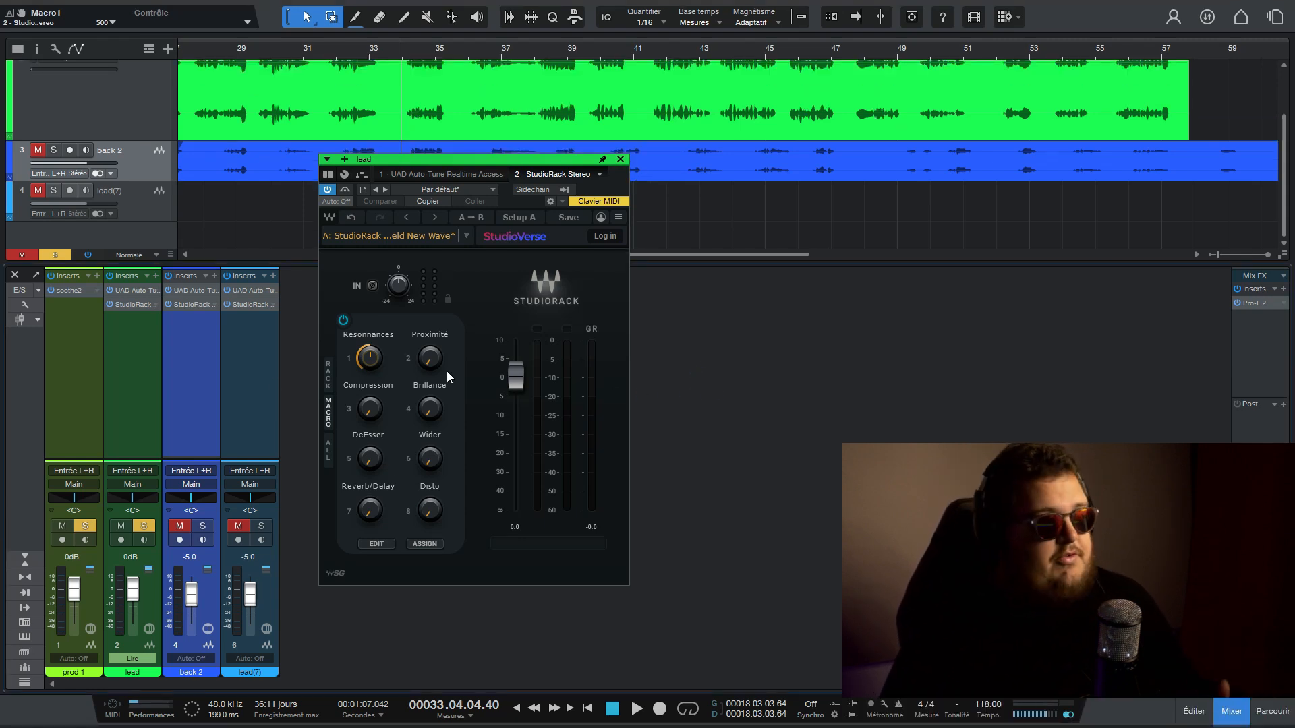
key(space)
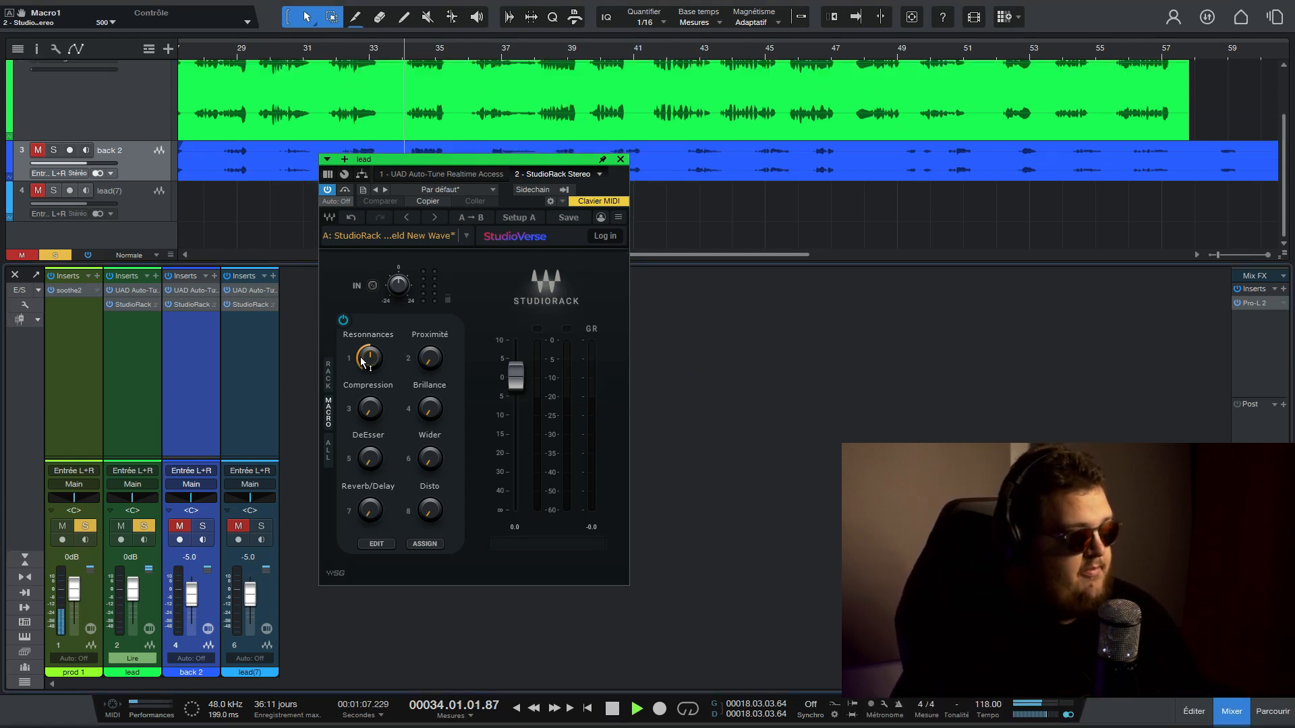
drag(362, 361, 363, 400)
drag(430, 358, 430, 300)
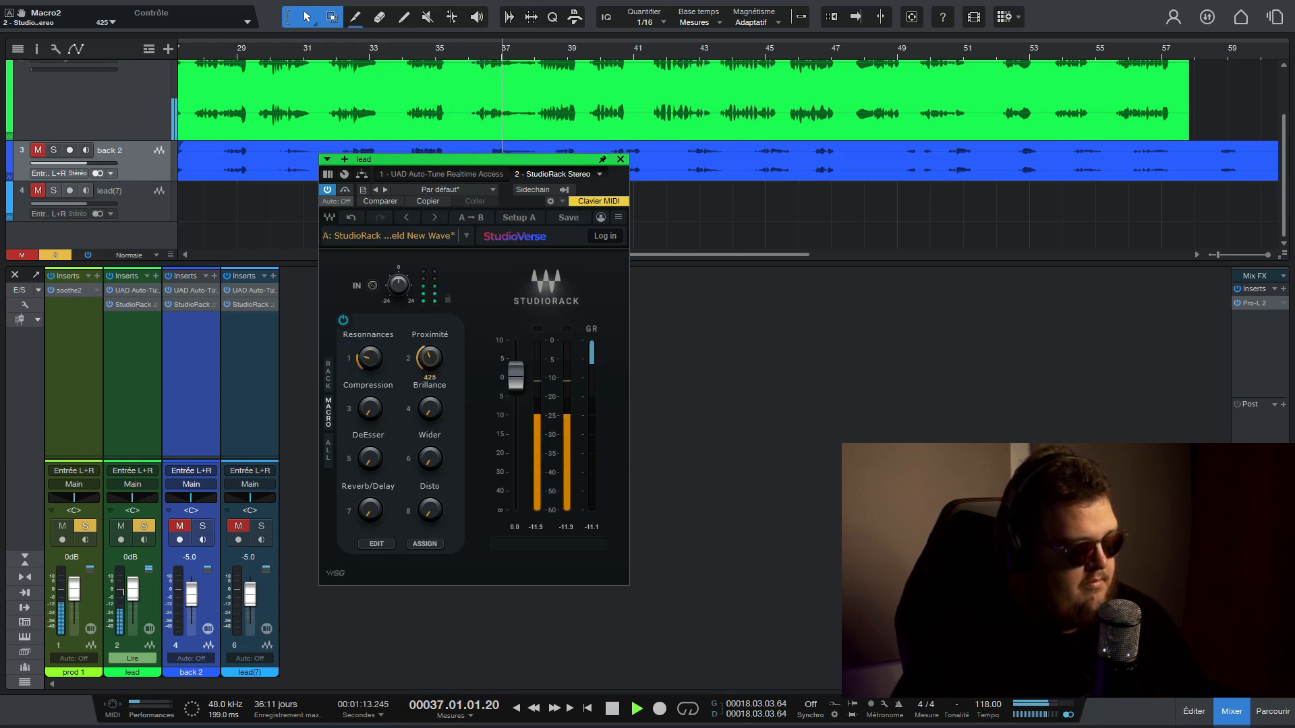
Raise the lead rack's Compression and Brillance macros, set Reverb/Delay to 336, and leave the prod 1 fader at 0 dB
drag(70, 590, 71, 593)
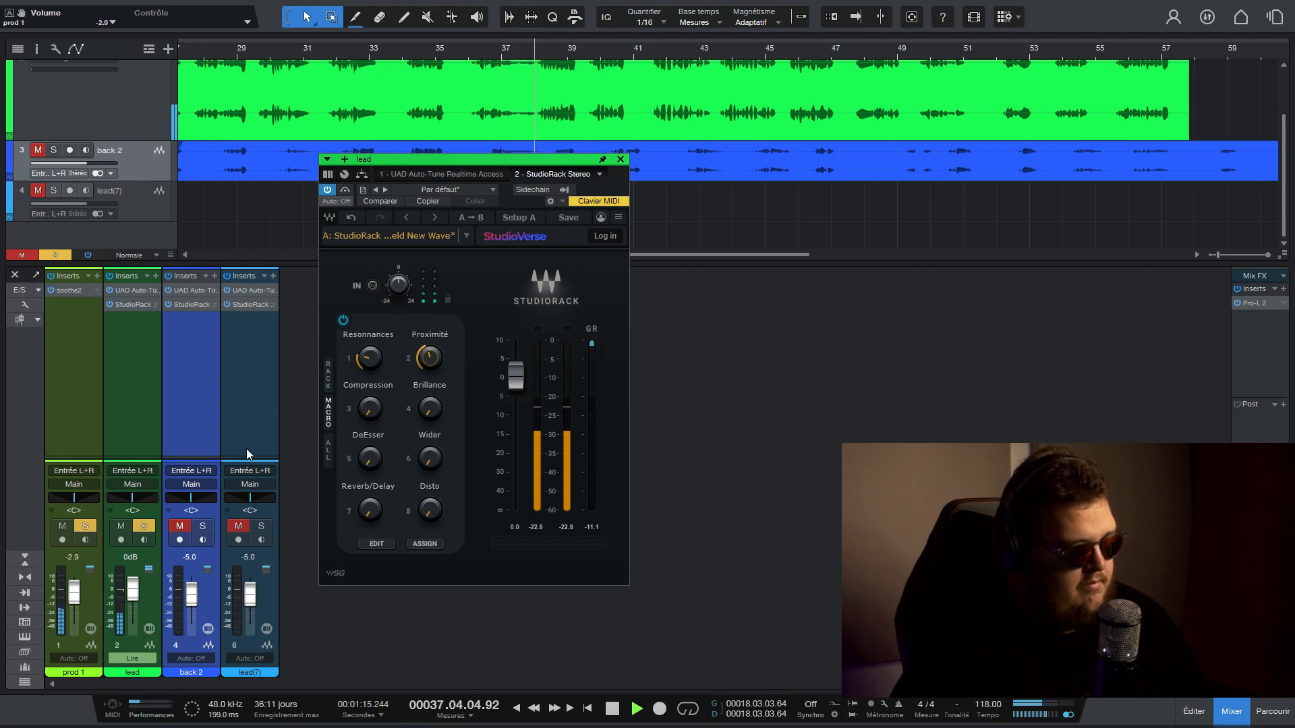
drag(369, 408, 431, 384)
ctrl+click(71, 558)
drag(369, 507, 370, 479)
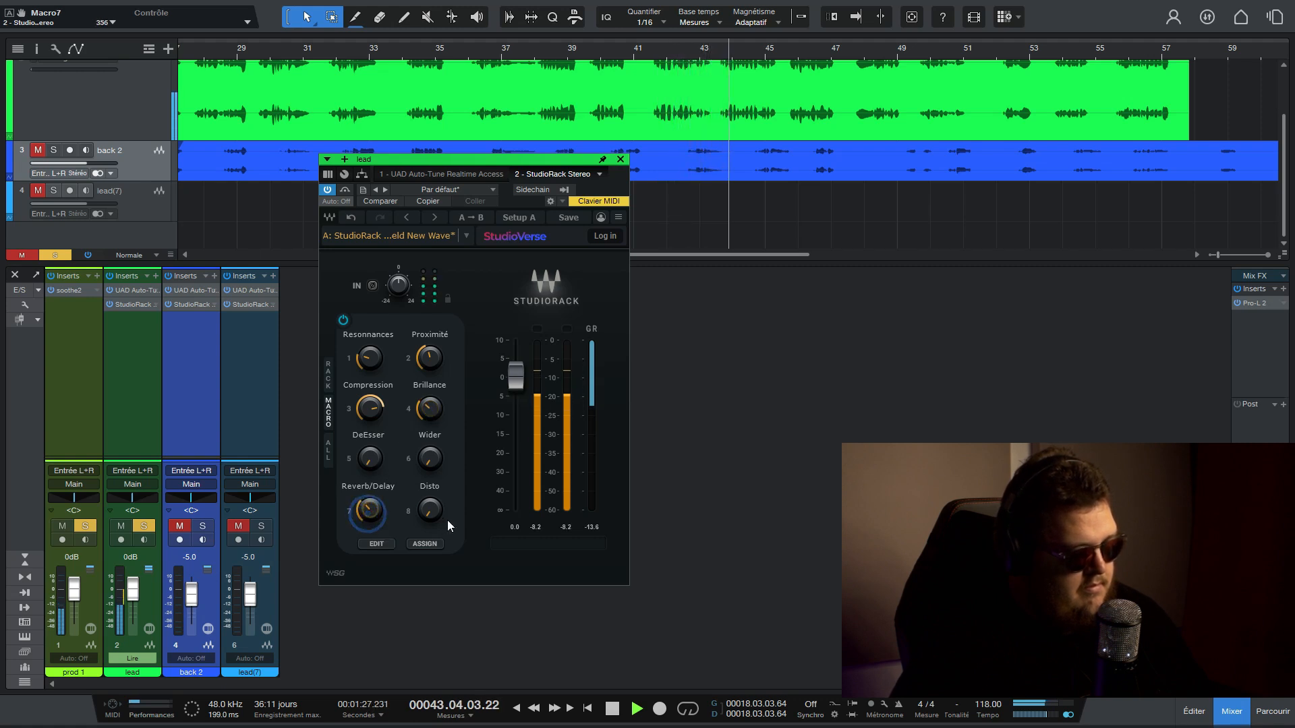
Add a little Disto and Wider in the lead's rack, set DeEsser to 258, and stop playback
drag(429, 511, 427, 504)
drag(430, 457, 430, 425)
drag(367, 459, 368, 453)
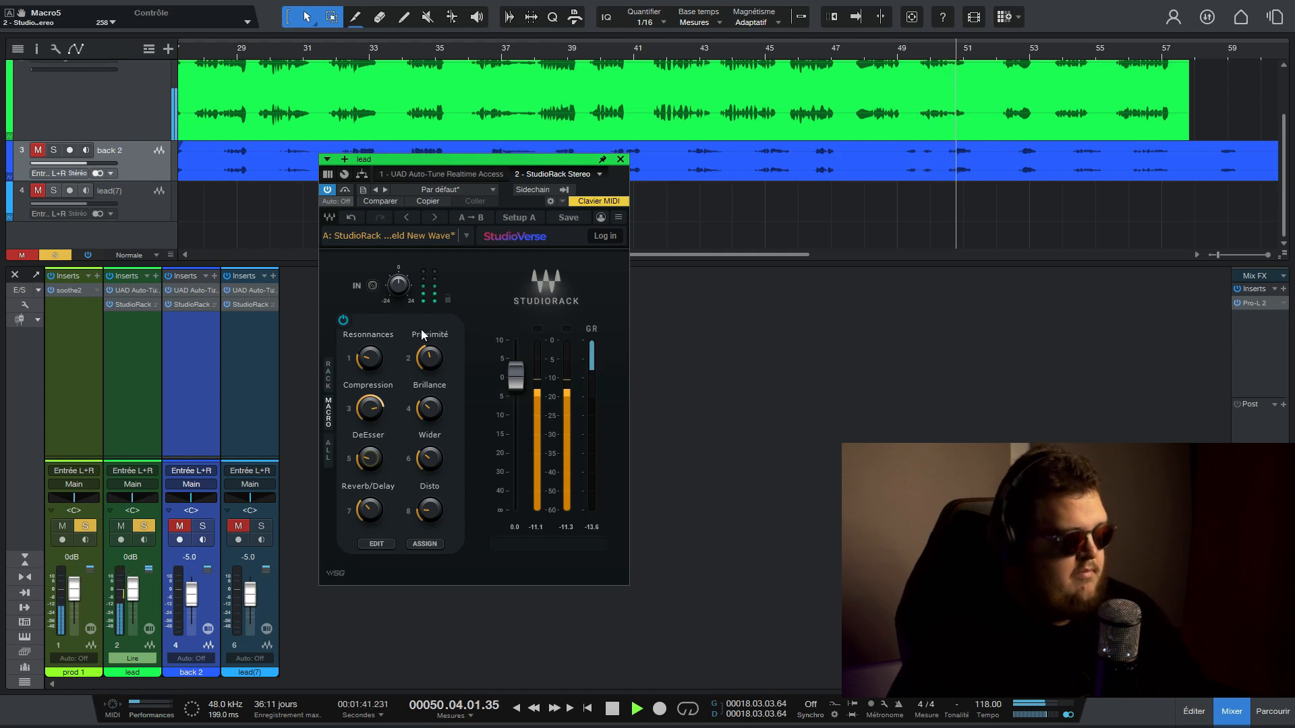
key(space)
With prod 1 muted, compare the lead with StudioRack bypassed and active, and set its Reverb/Delay to 351
click(55, 523)
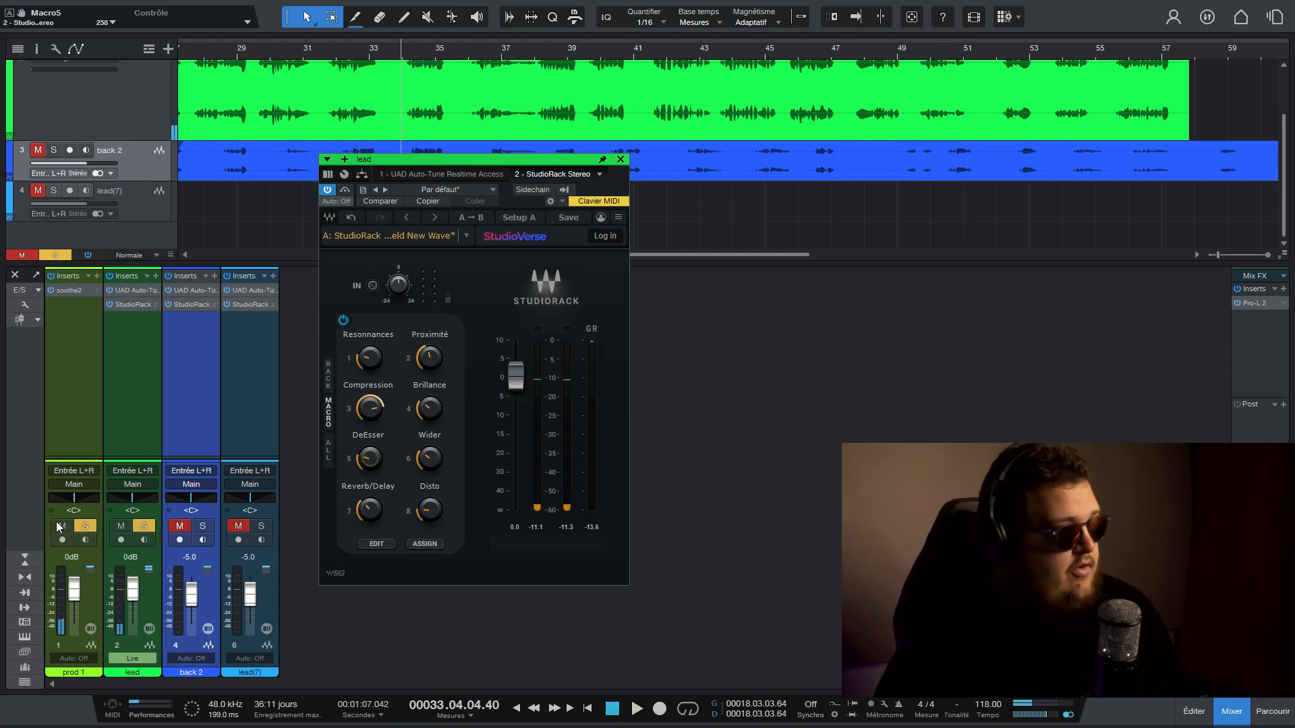
key(space)
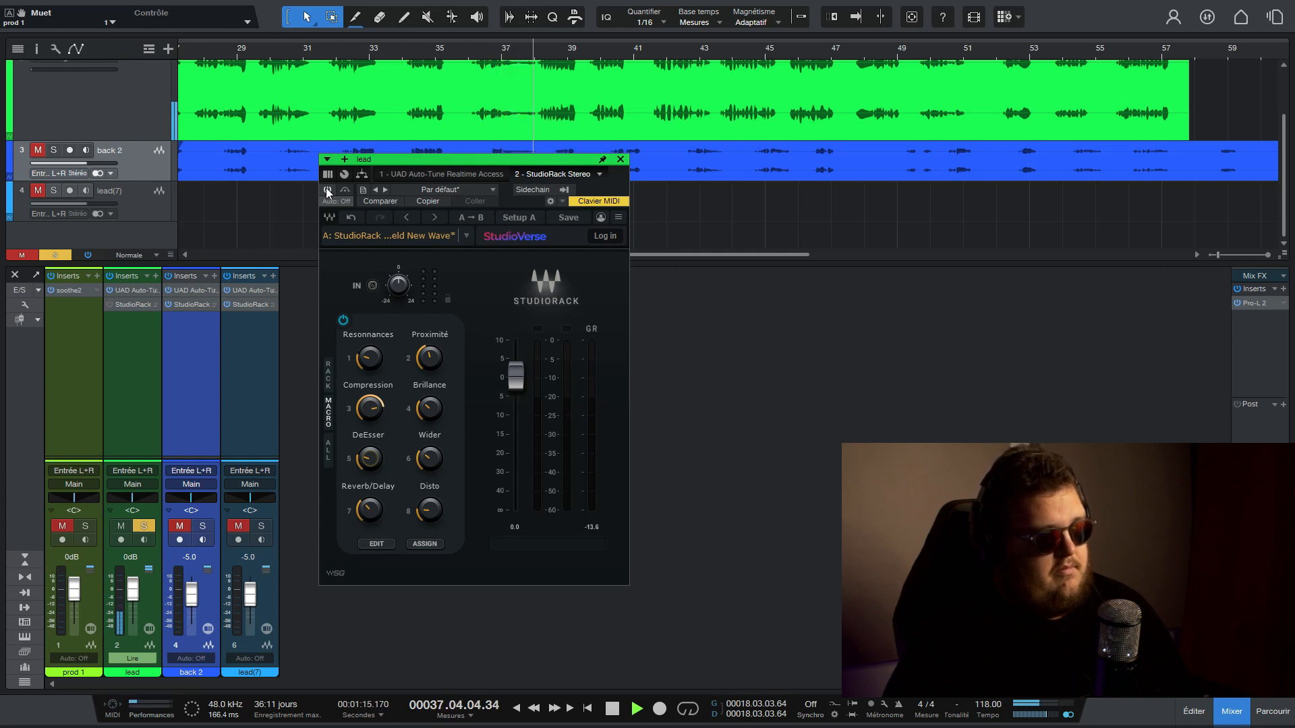
click(327, 190)
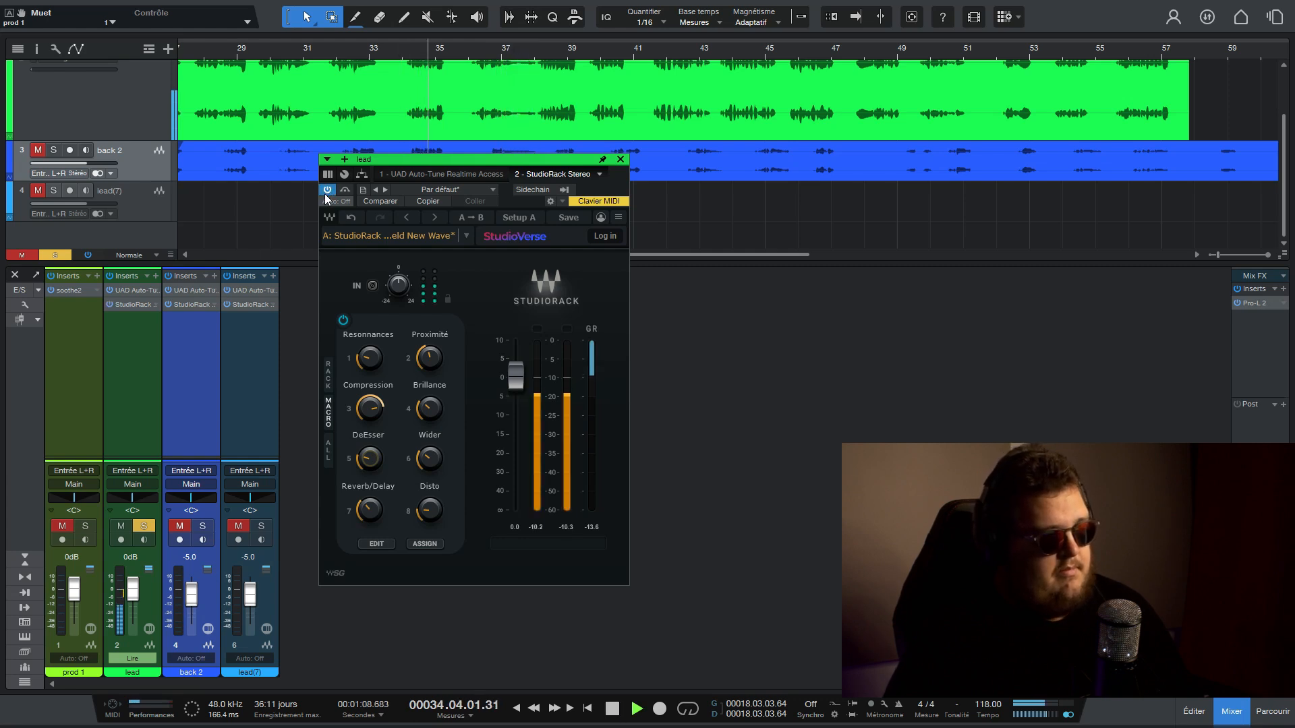
drag(368, 510, 369, 508)
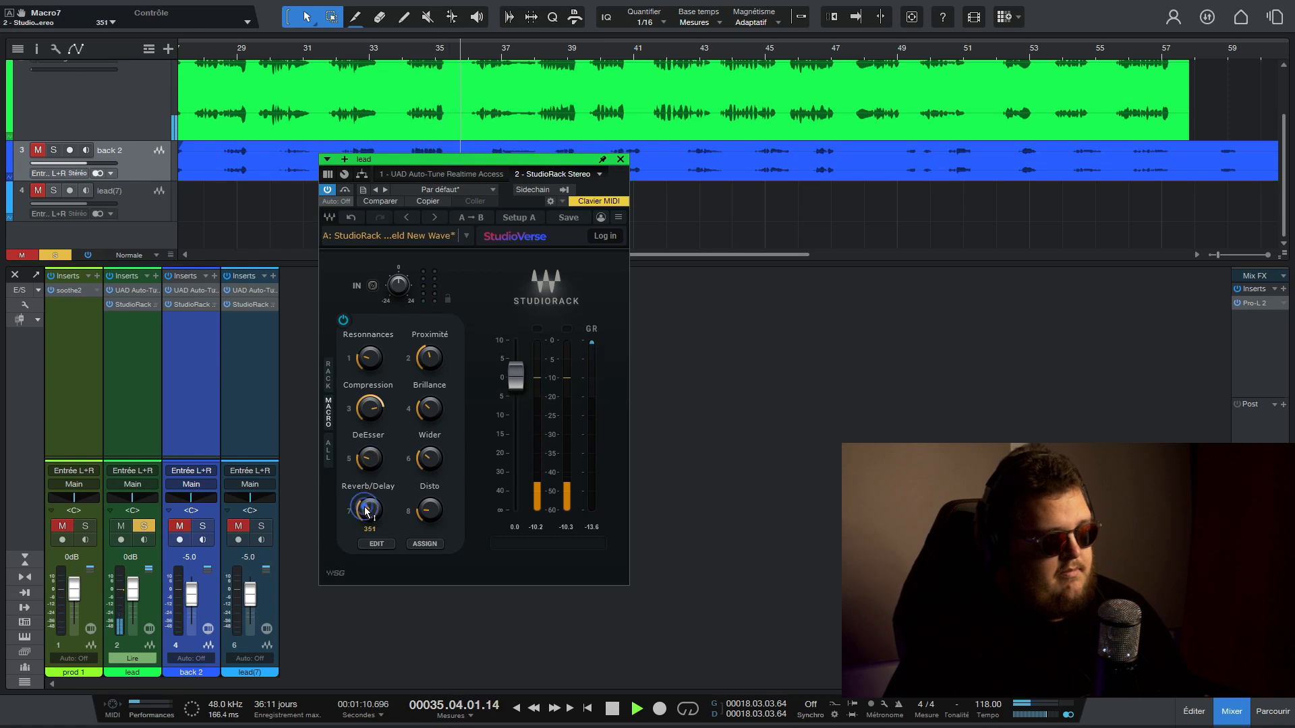
click(621, 160)
key(space)
Solo the back 2 track with the lead muted, and open back 2's StudioRack beside the mixer channels
key(s)
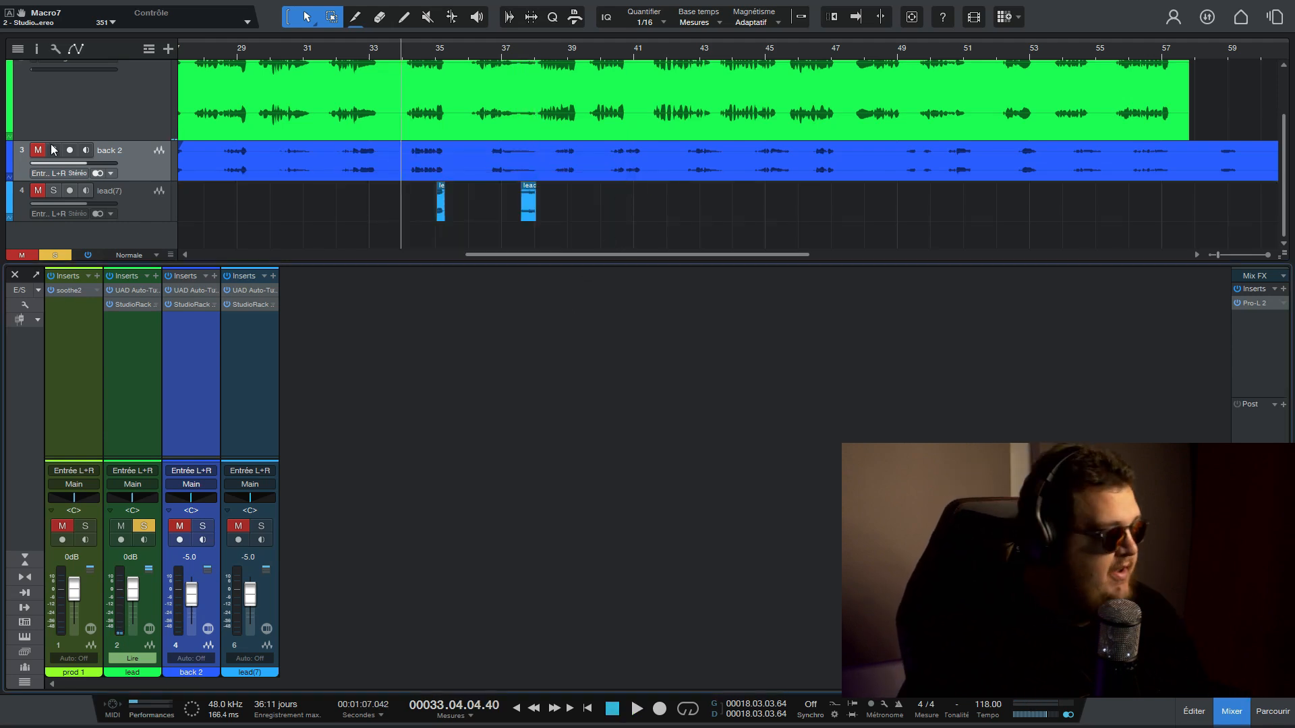
click(144, 525)
click(120, 526)
click(196, 304)
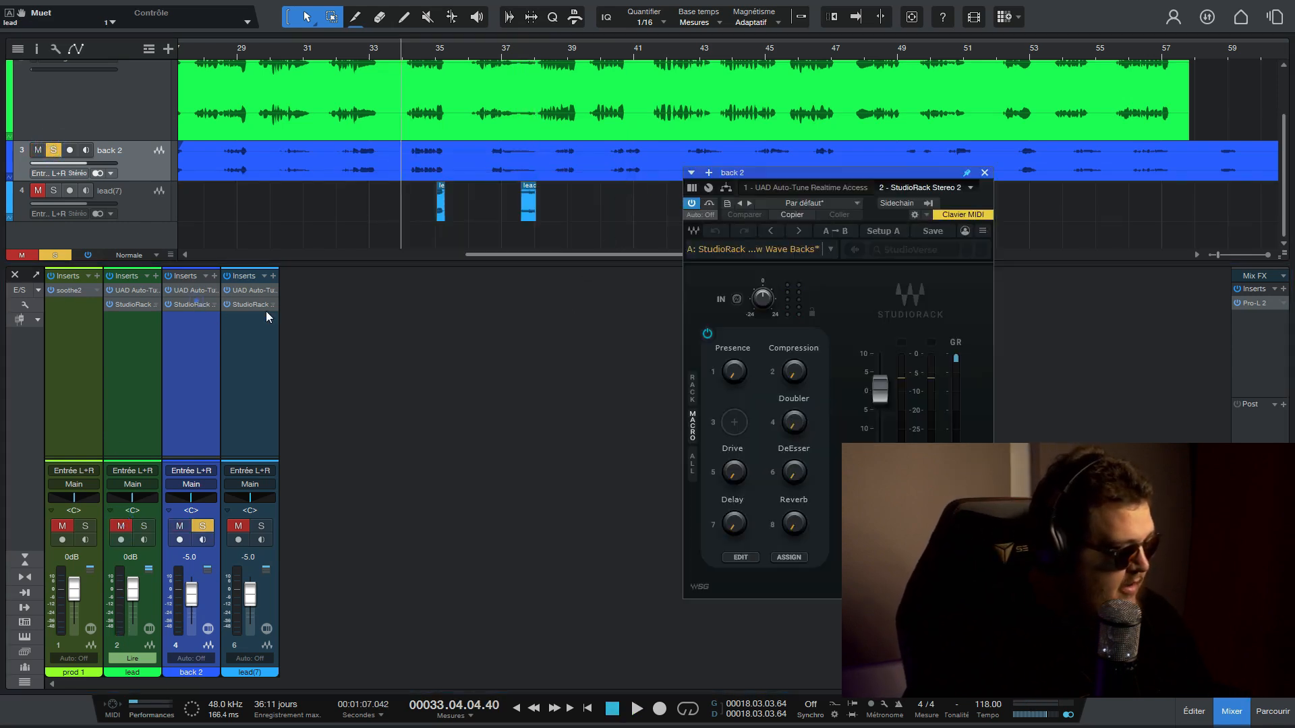
drag(783, 192, 360, 123)
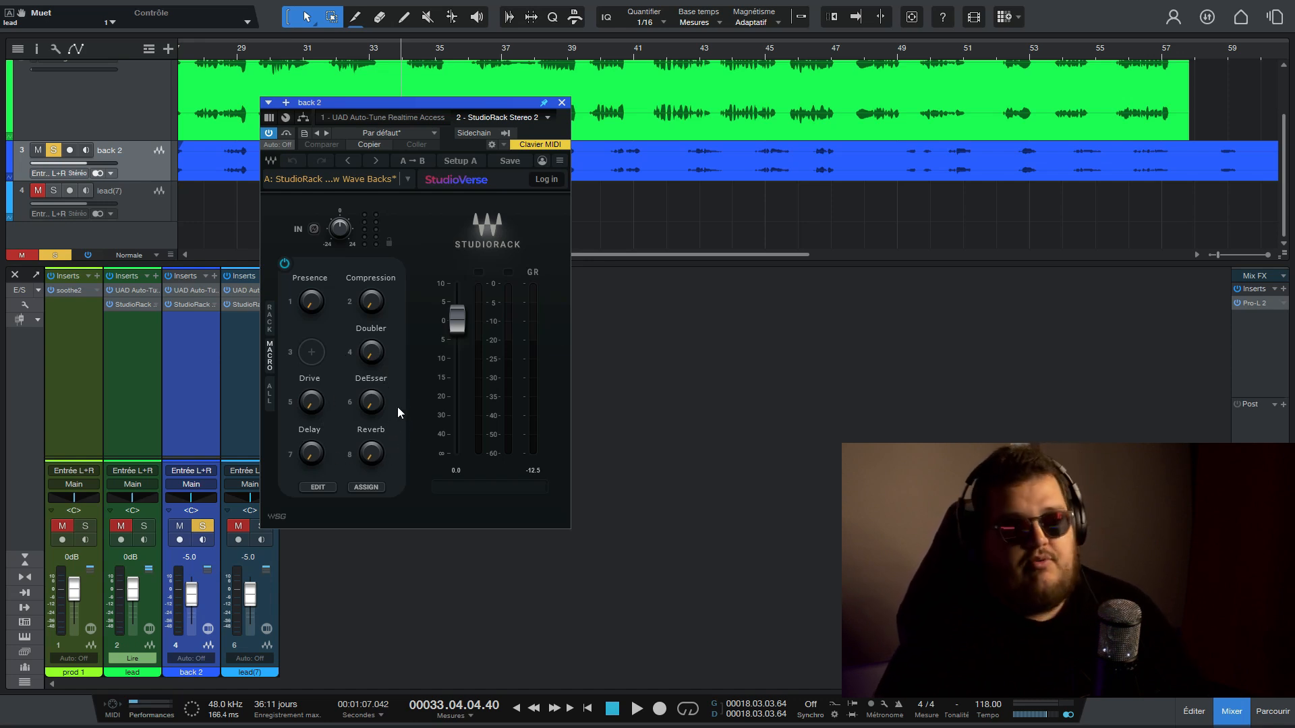
Solo the lead alongside back 2 and move the StudioRack window below the arrangement tracks
click(142, 526)
click(120, 526)
drag(439, 106, 458, 246)
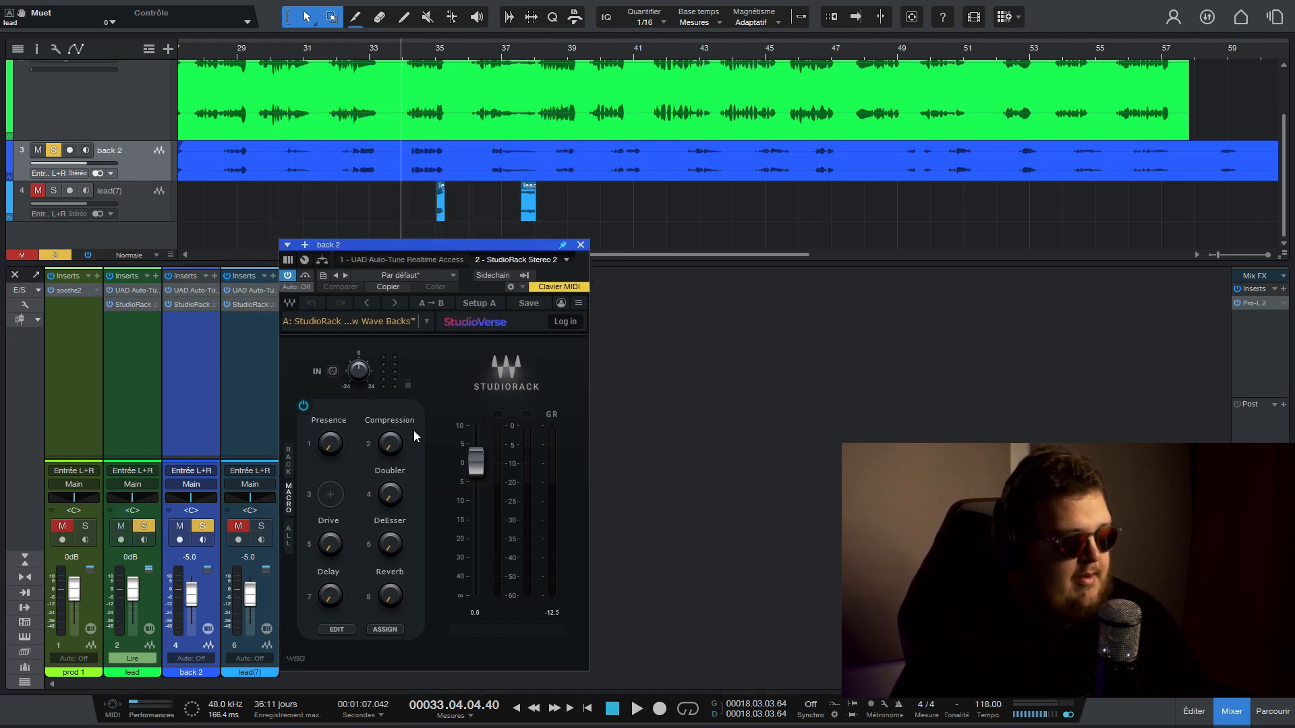
During playback, set back 2's Presence to 611, Compression to 762 and Drive to 601, and raise Doubler slightly
key(space)
click(325, 442)
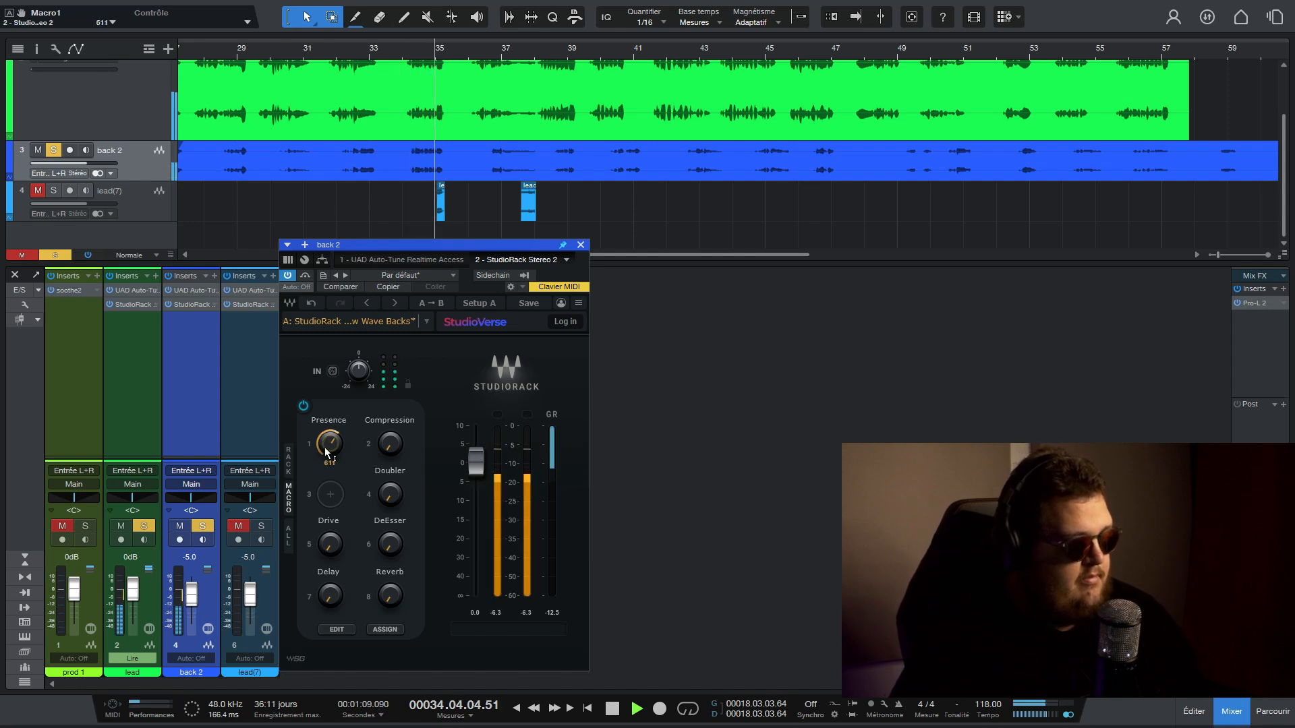
drag(384, 447, 384, 388)
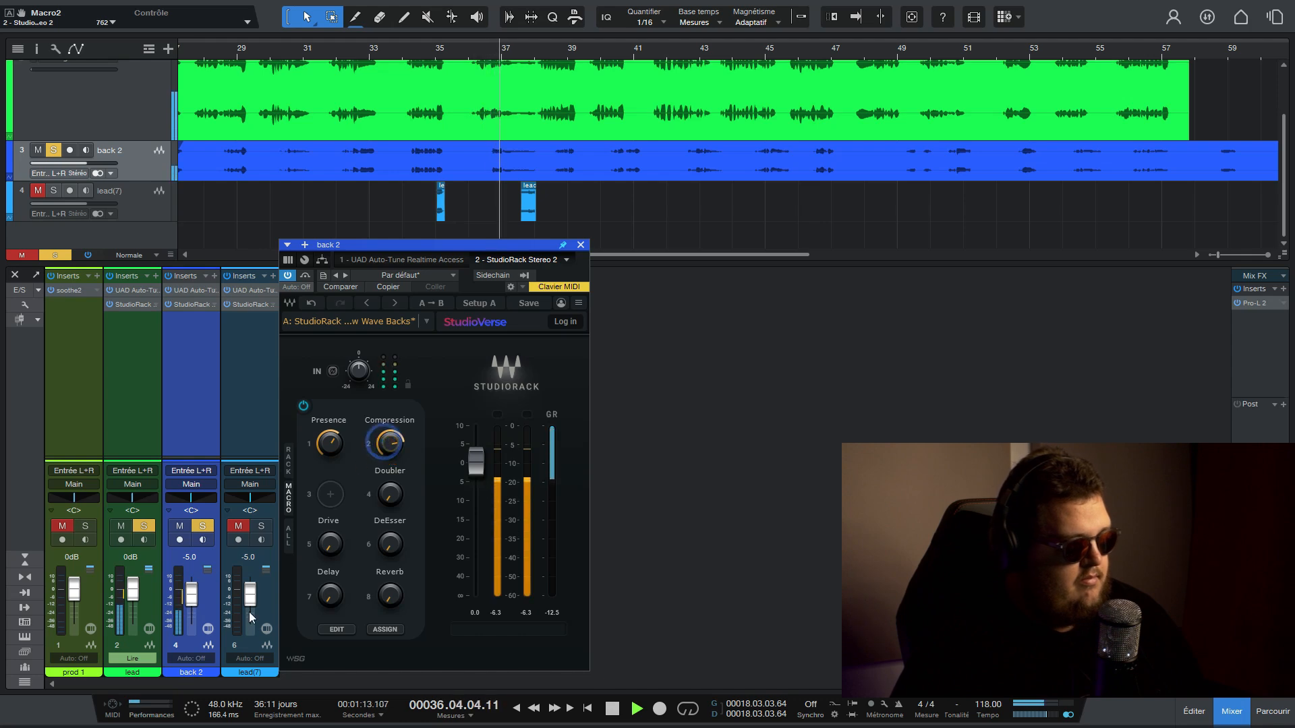
drag(390, 500, 390, 493)
drag(339, 537, 339, 490)
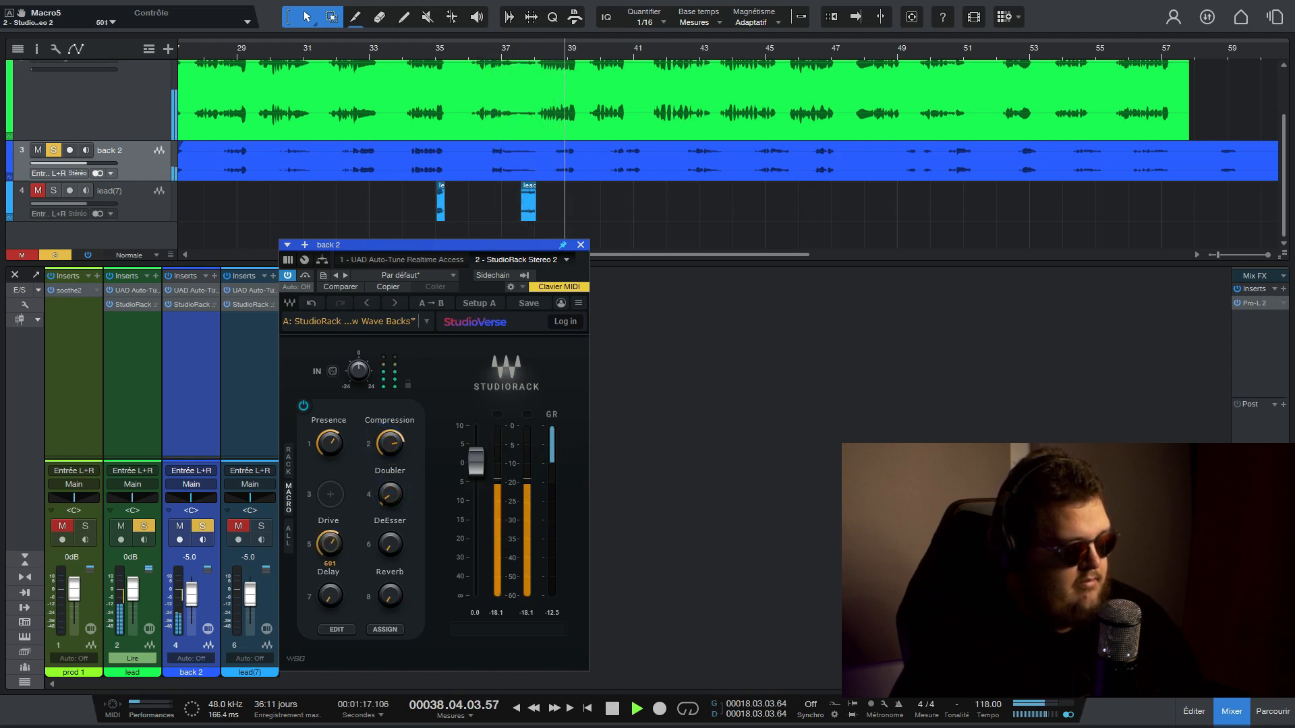
Mute the lead and compare back 2 from bar 36 with its StudioRack bypassed and active
click(124, 524)
click(486, 49)
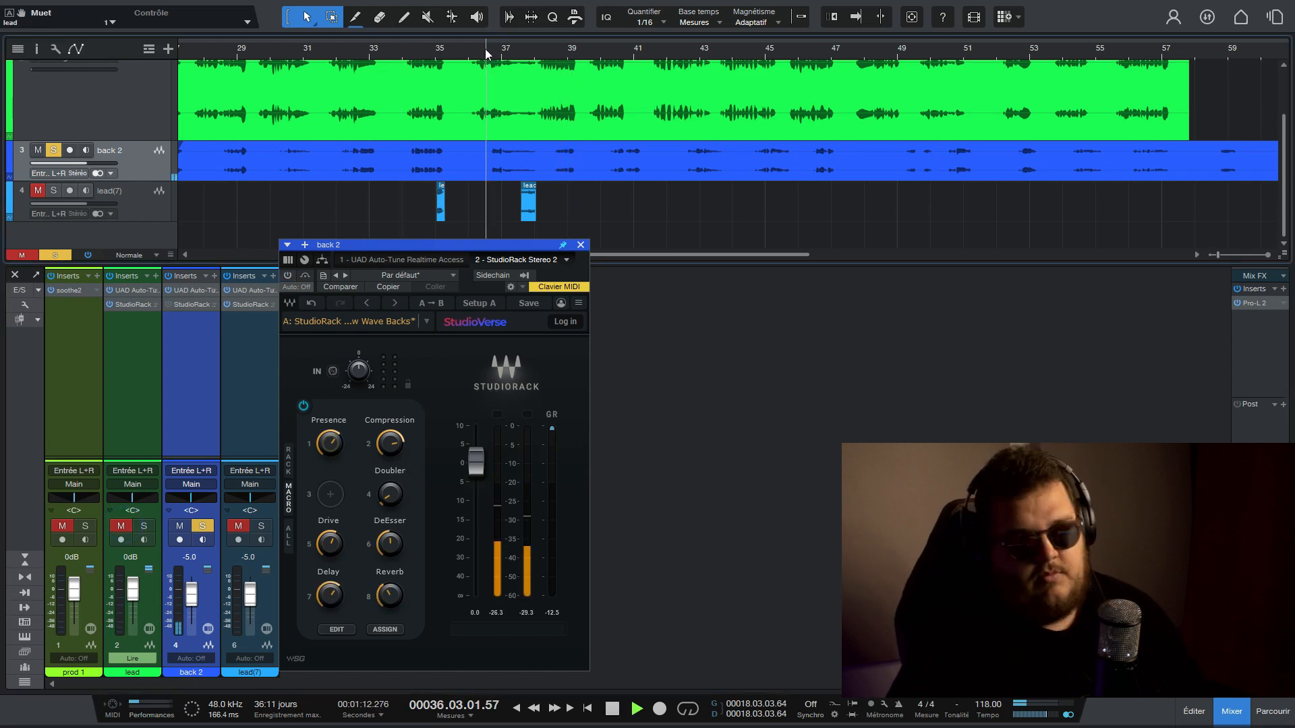
click(287, 276)
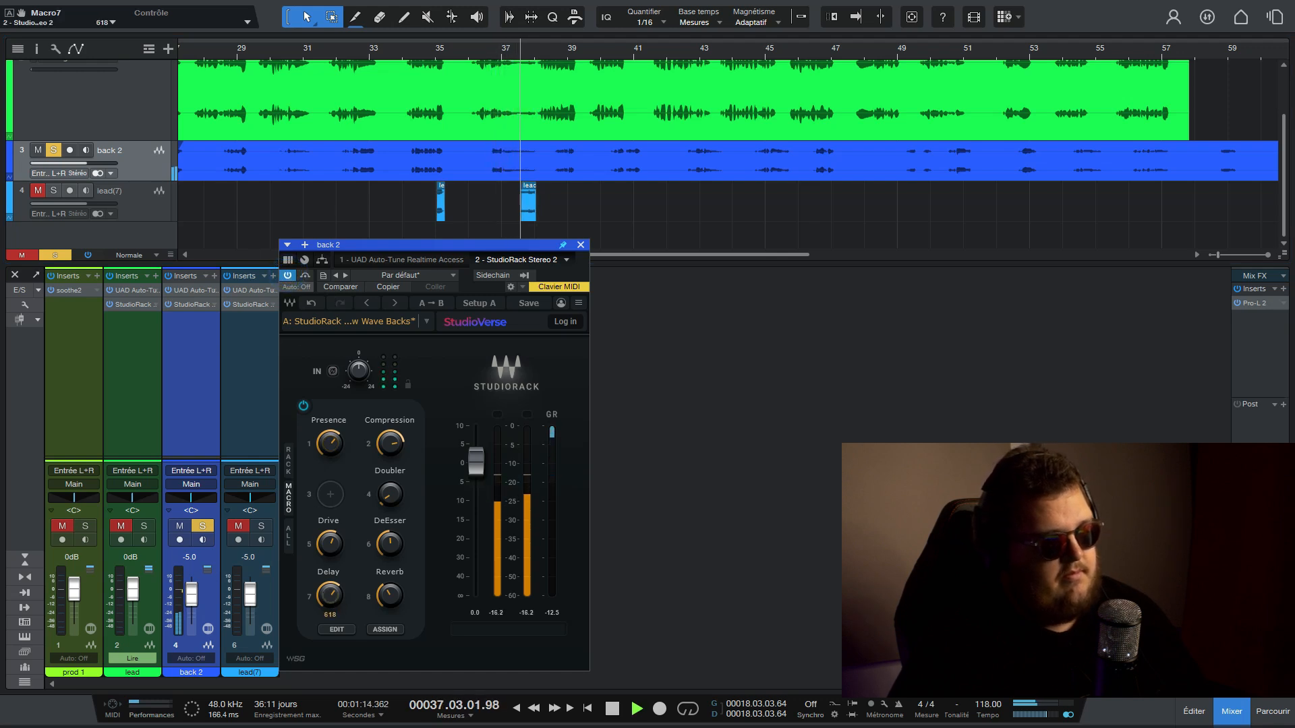
key(space)
Set back 2's Presence macro to 719 while auditioning the track on its own
click(331, 444)
key(space)
key(space)
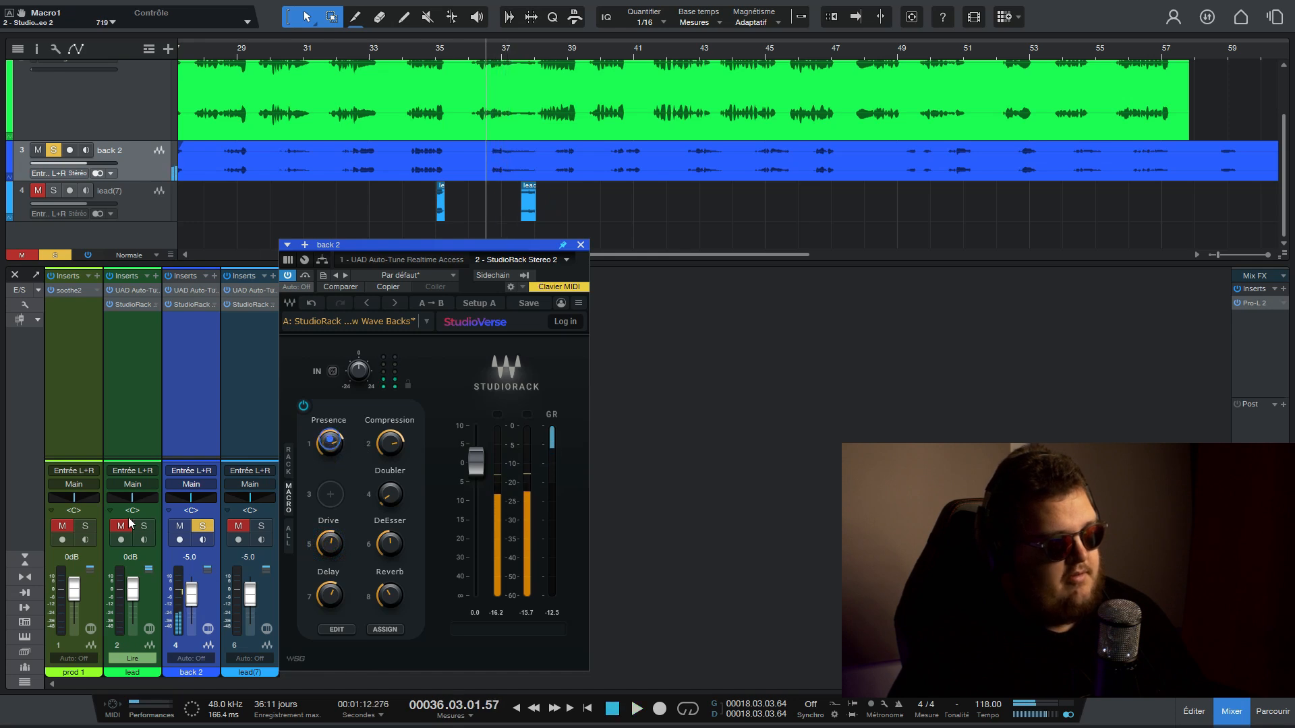
Bring the lead back in, play both vocals from around bar 36, and set back 2's Delay to 461
click(116, 523)
click(468, 51)
key(space)
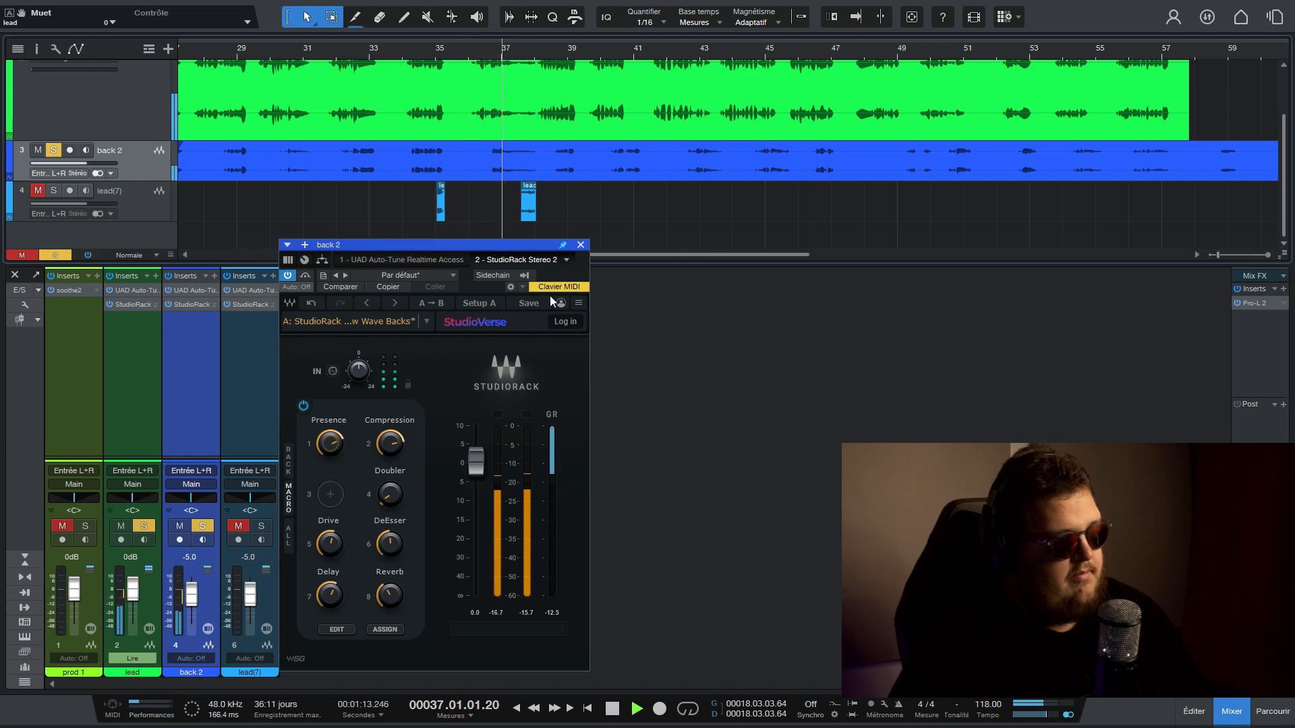
click(580, 245)
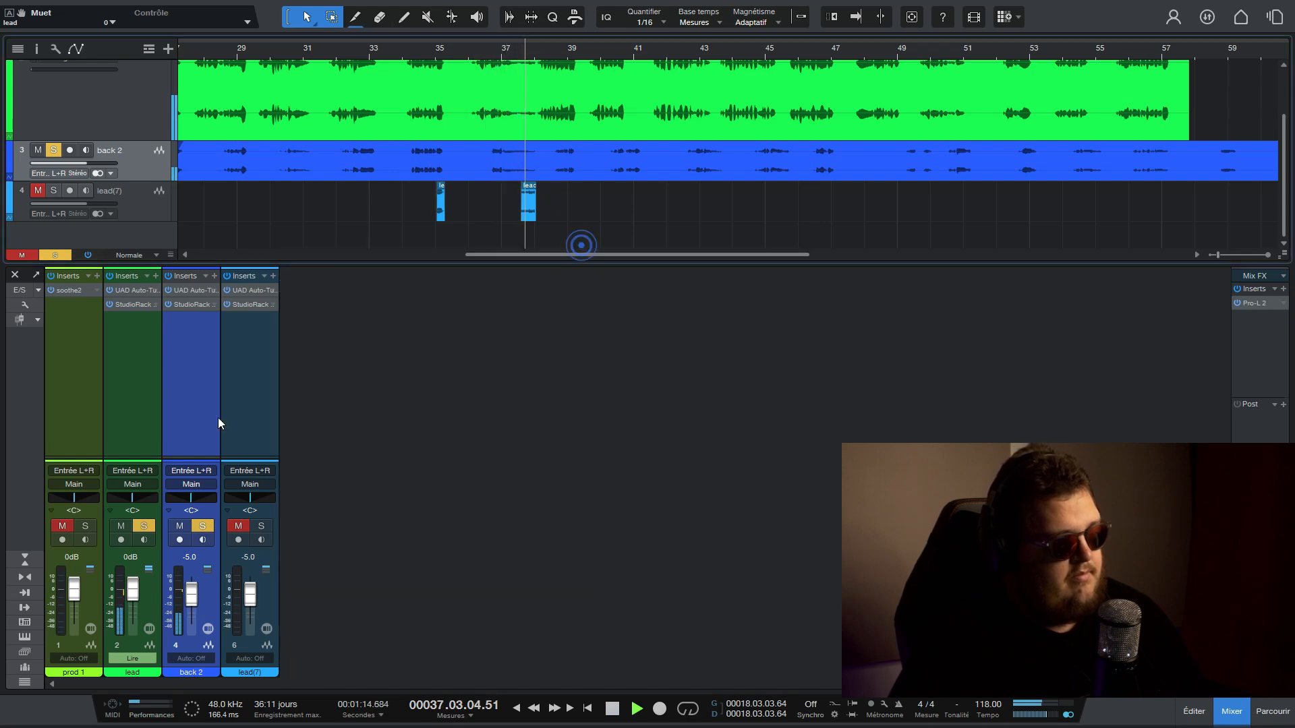
click(179, 304)
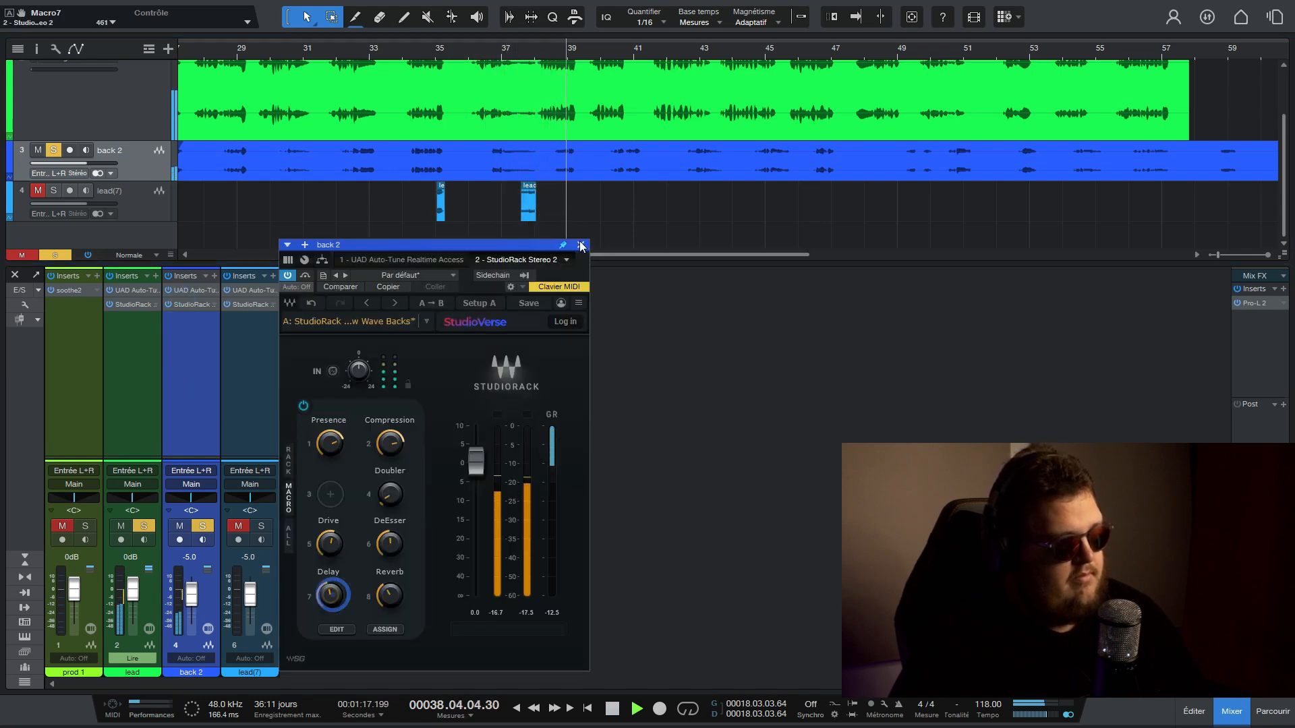
click(582, 244)
Set the Reverb/Delay macro in the lead's StudioRack to 277, close the rack, and stop playback
click(116, 303)
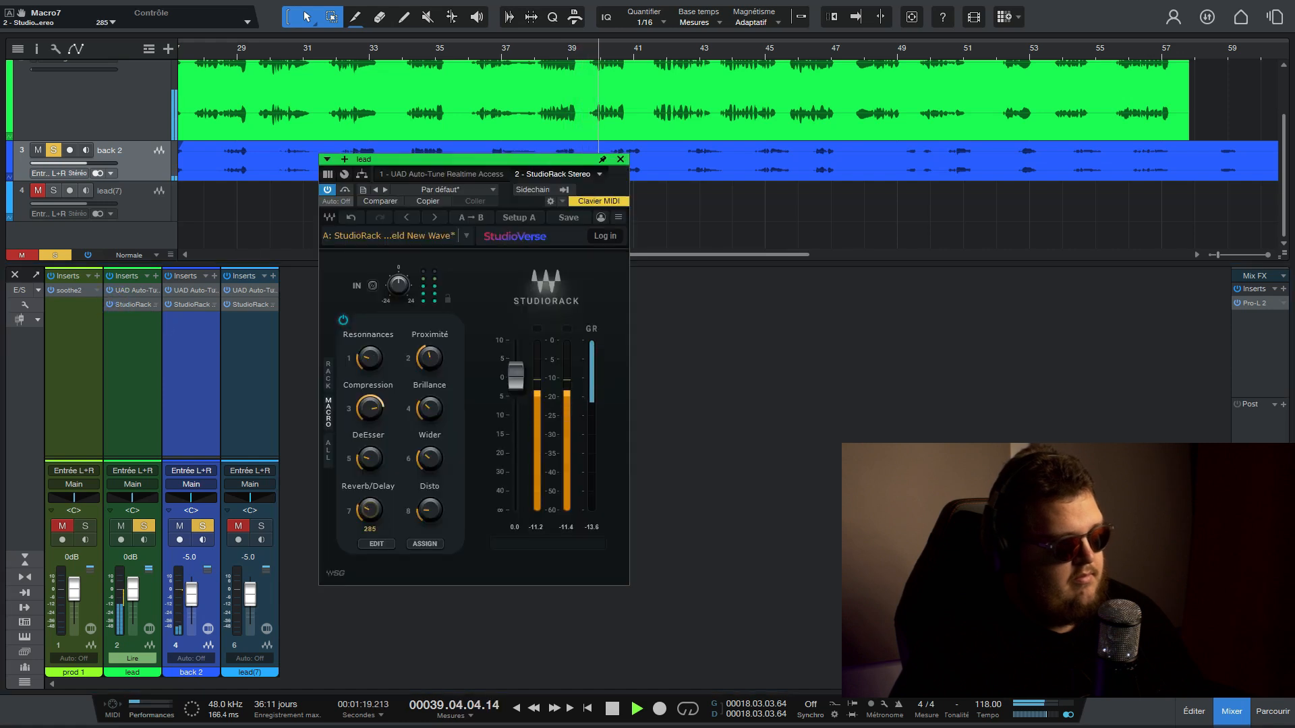
click(621, 160)
key(space)
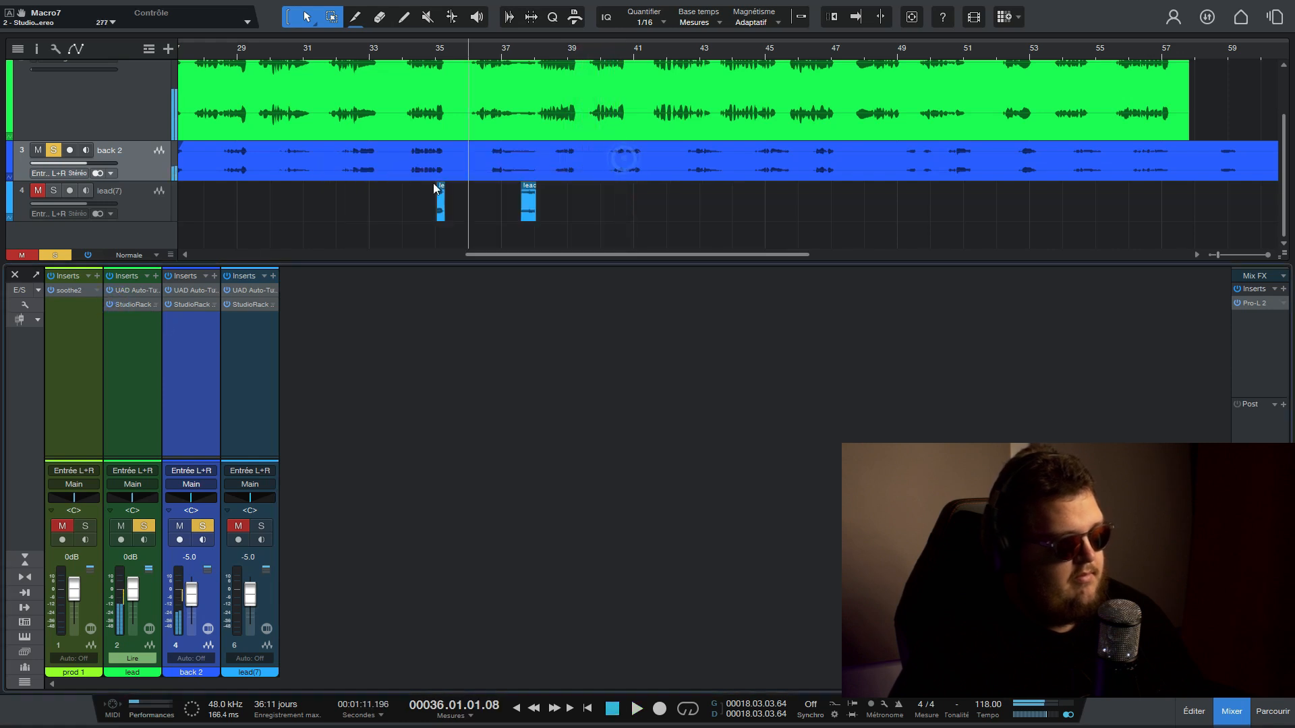
Solo lead(7) with the lead and back 2 muted, and open its StudioRack below the arrangement tracks
click(428, 47)
click(202, 526)
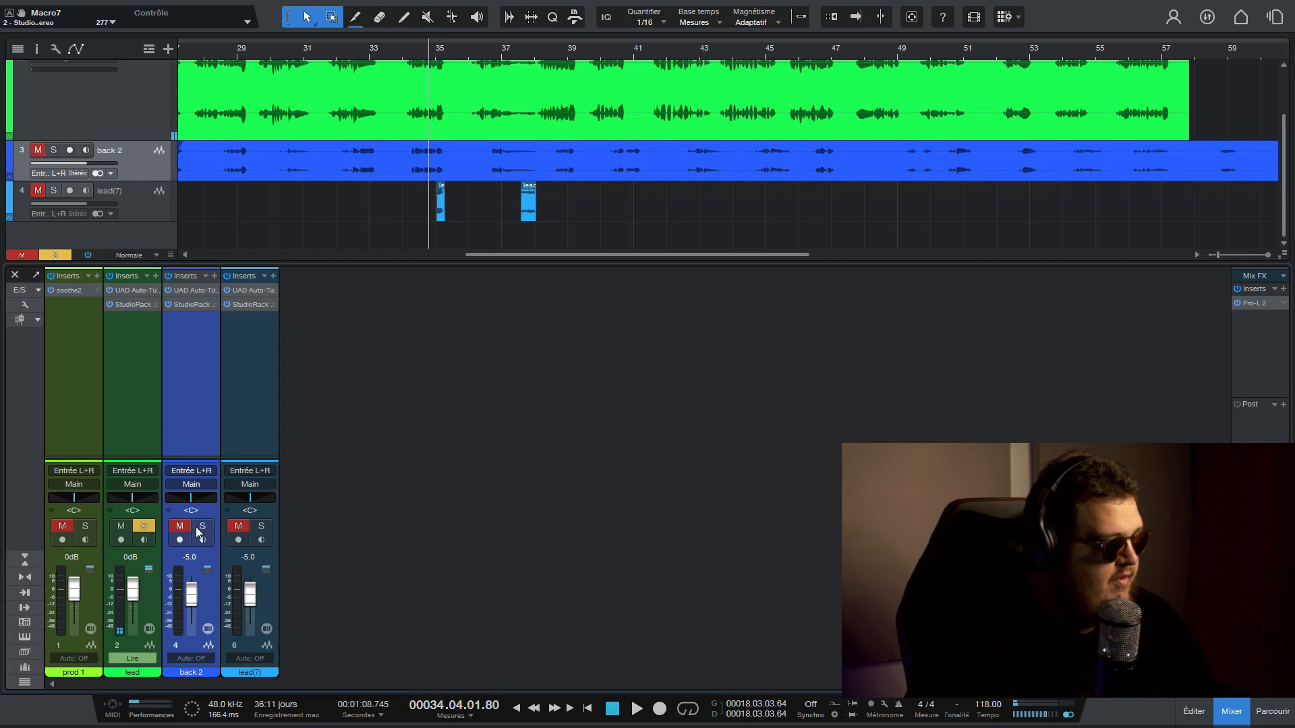
click(246, 526)
click(261, 525)
click(251, 303)
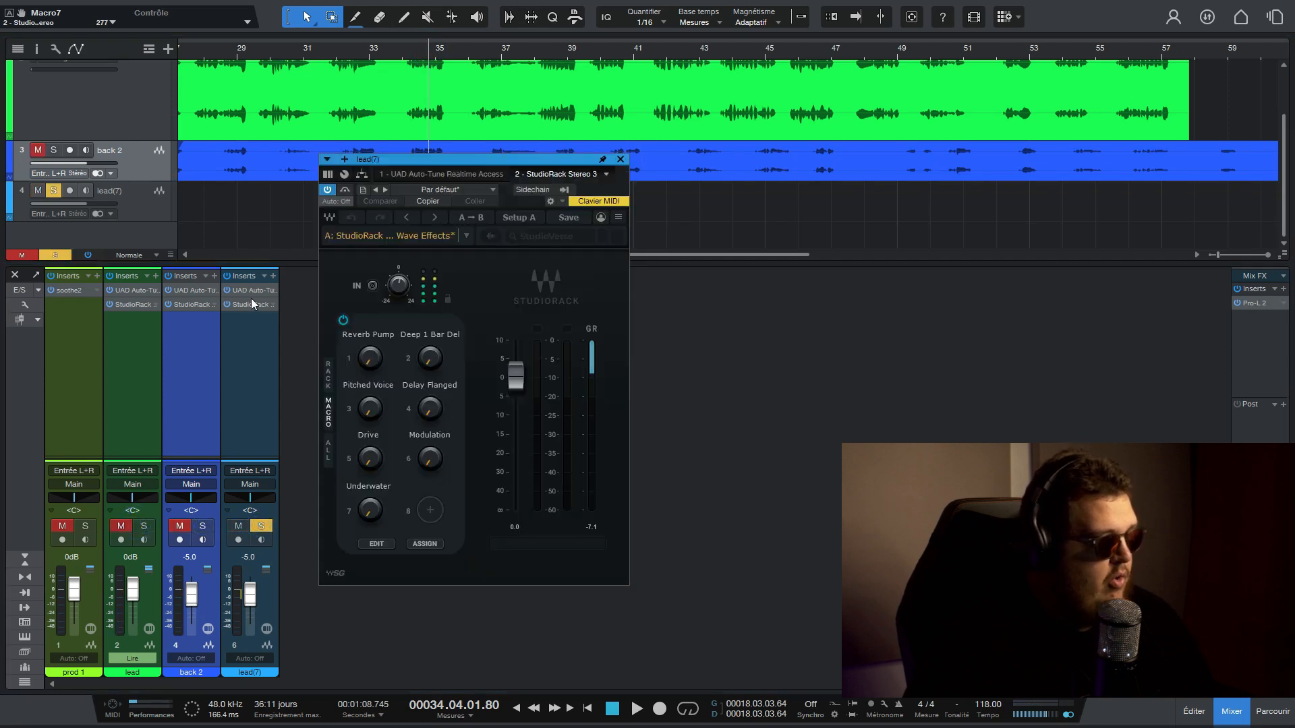
drag(500, 159, 317, 179)
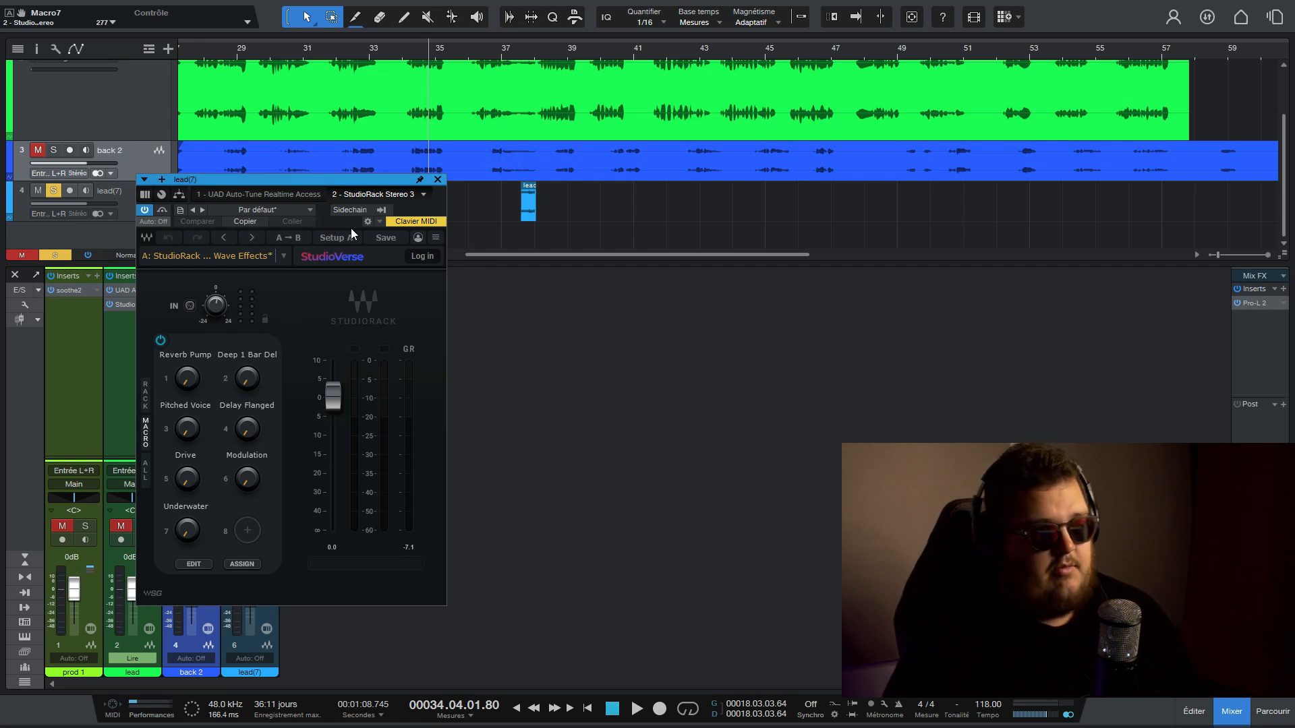
drag(377, 182, 375, 236)
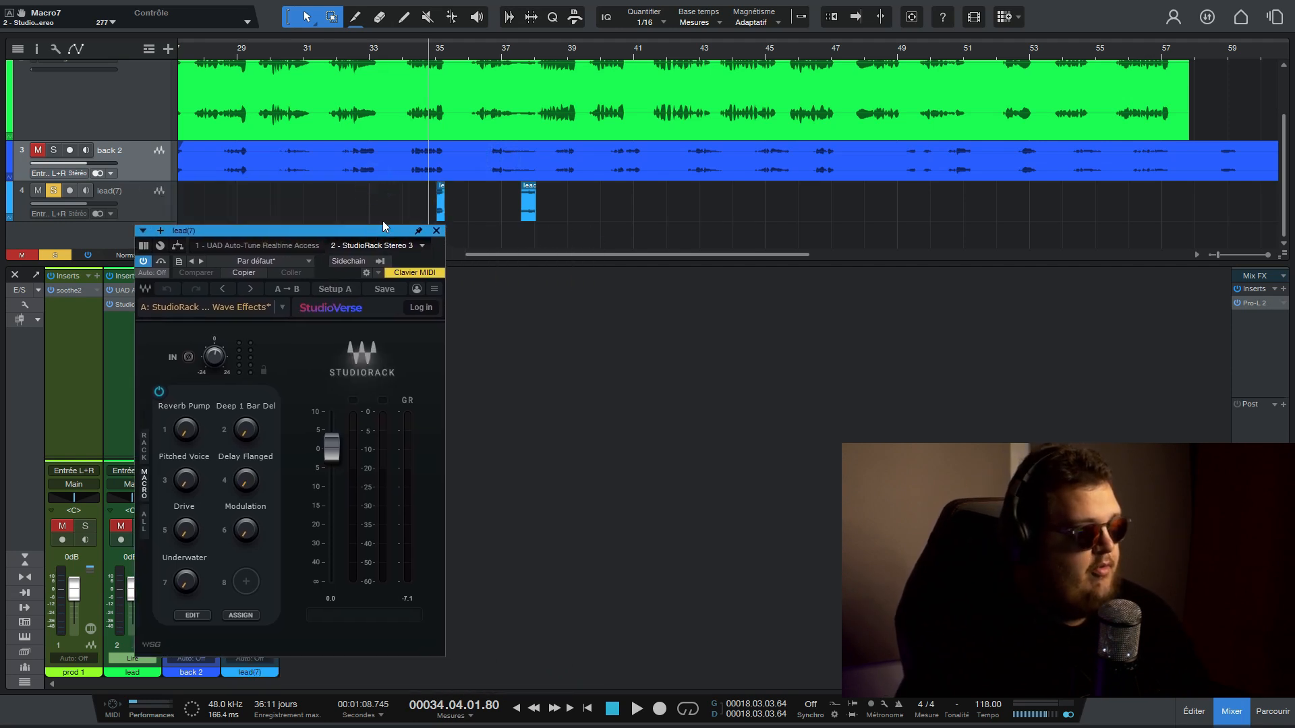
Audition the lead(7) clips between bars 35 and 38 and set the rack's Reverb Pump macro to 674
scroll(305, 150, up, 1)
scroll(305, 144, down, 1)
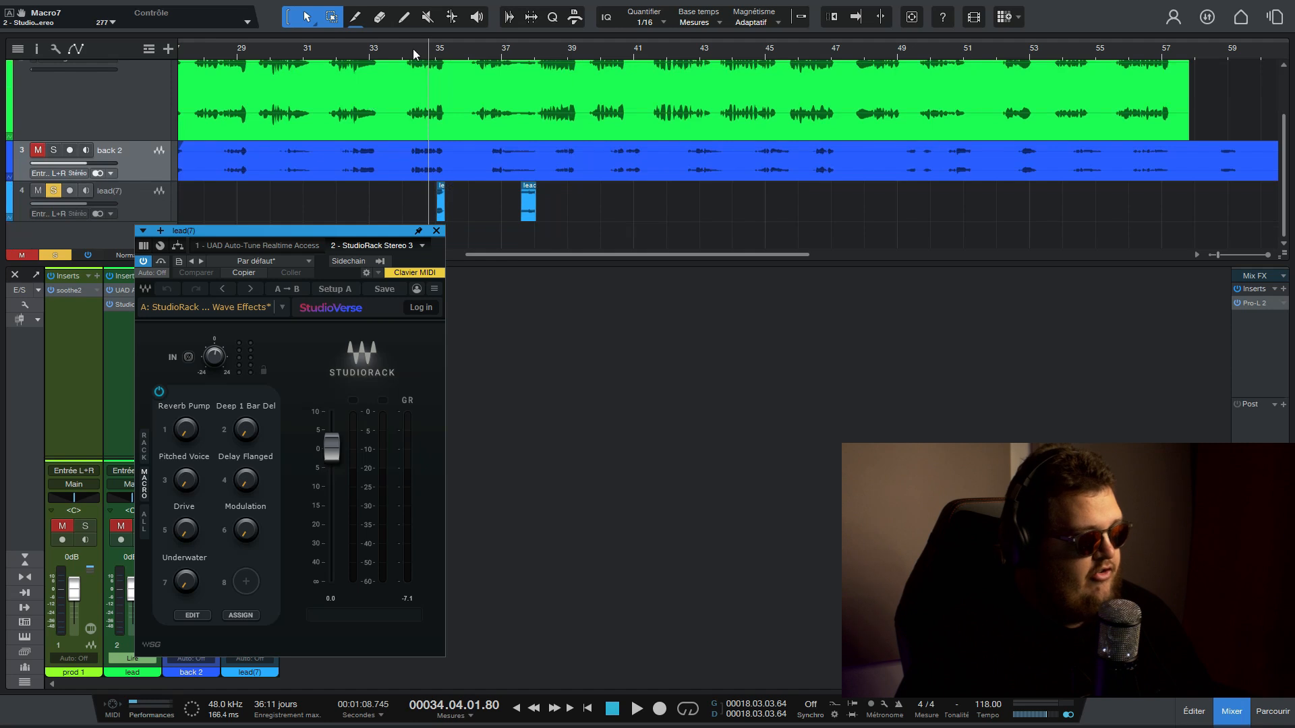
scroll(418, 50, up, 5)
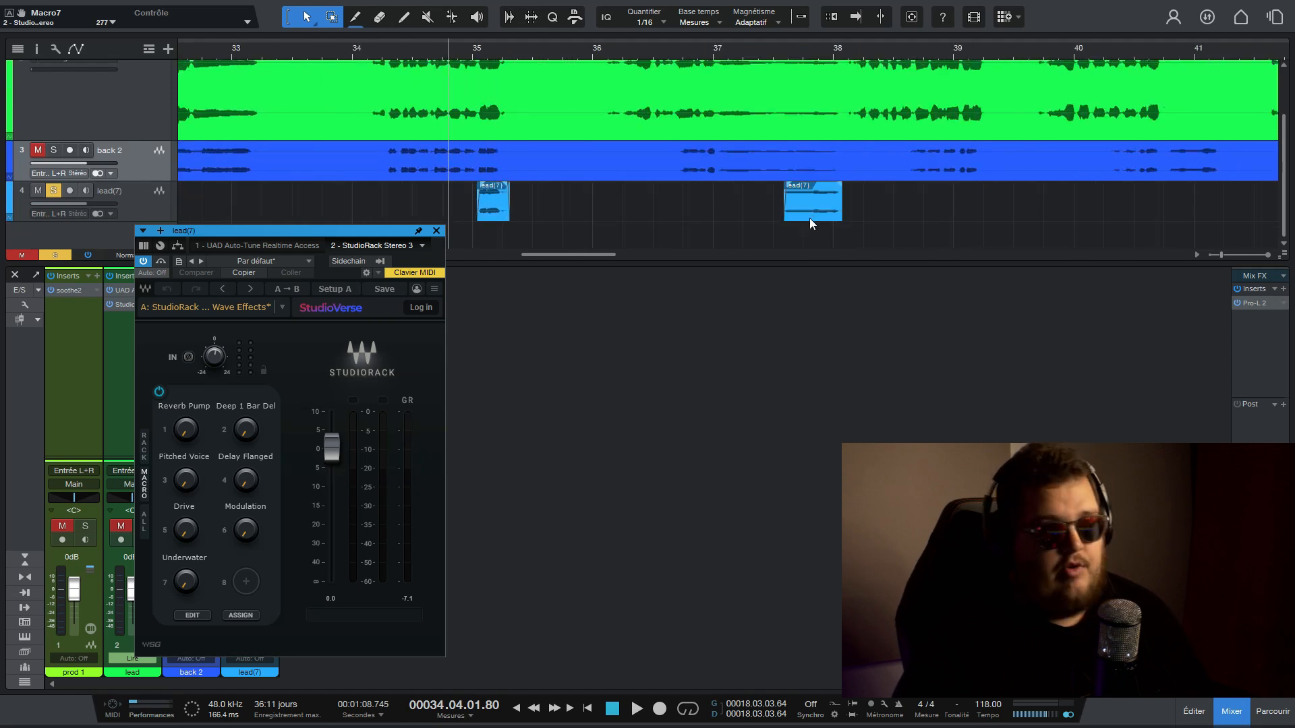
key(space)
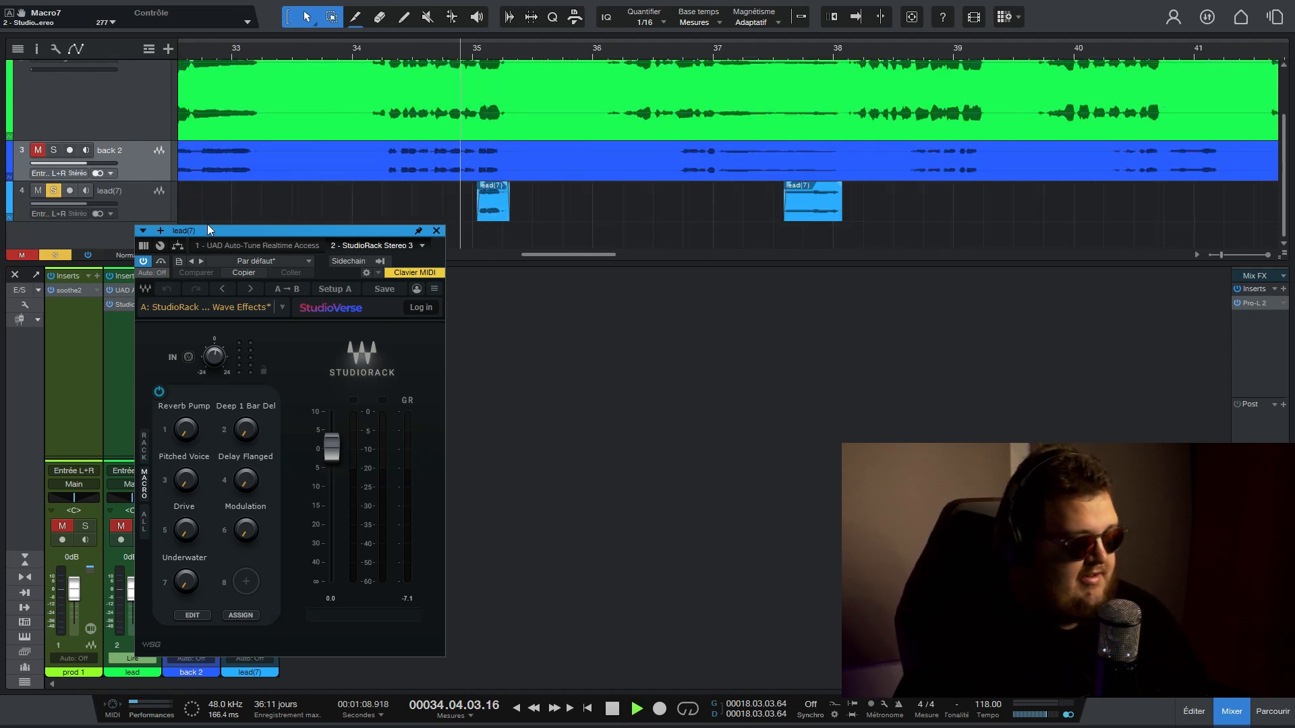
click(775, 50)
key(space)
drag(189, 423, 189, 420)
key(space)
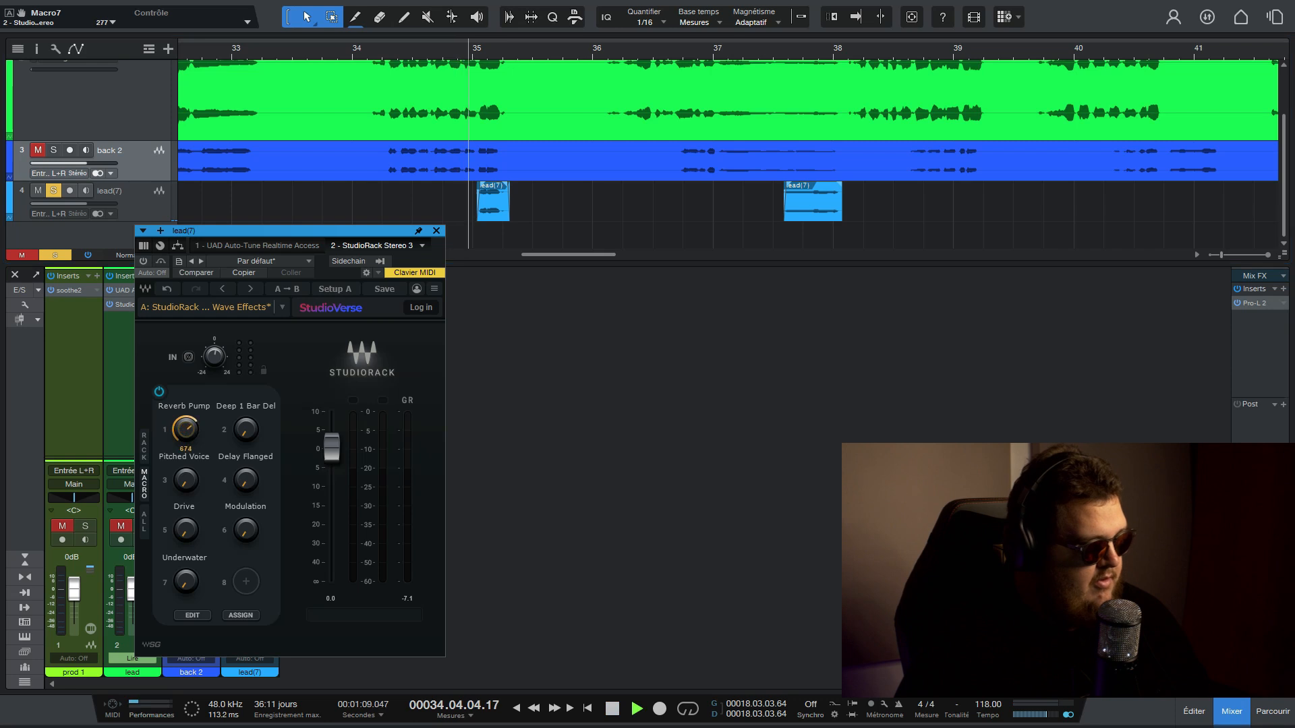
Lower the Reverb Pump macro in lead(7)'s StudioRack to about 221, auditioning the clip around bar 35
key(space)
click(187, 427)
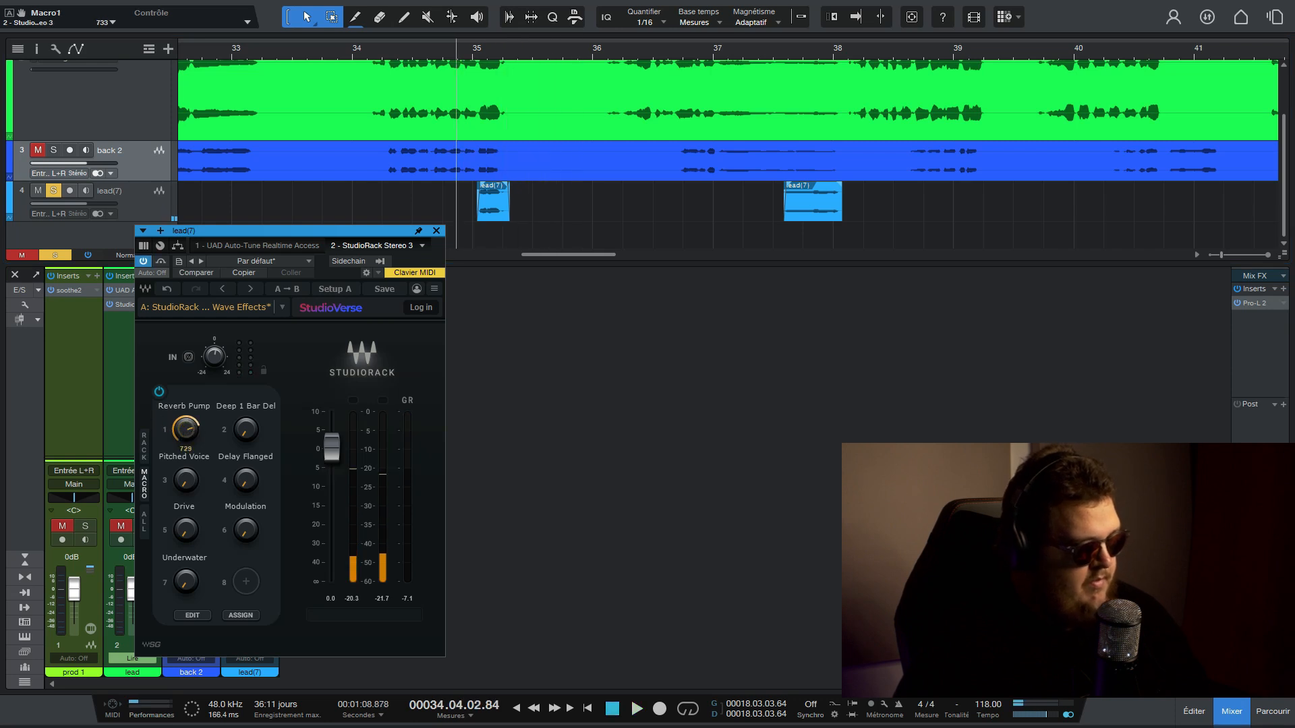
drag(186, 429, 187, 447)
key(space)
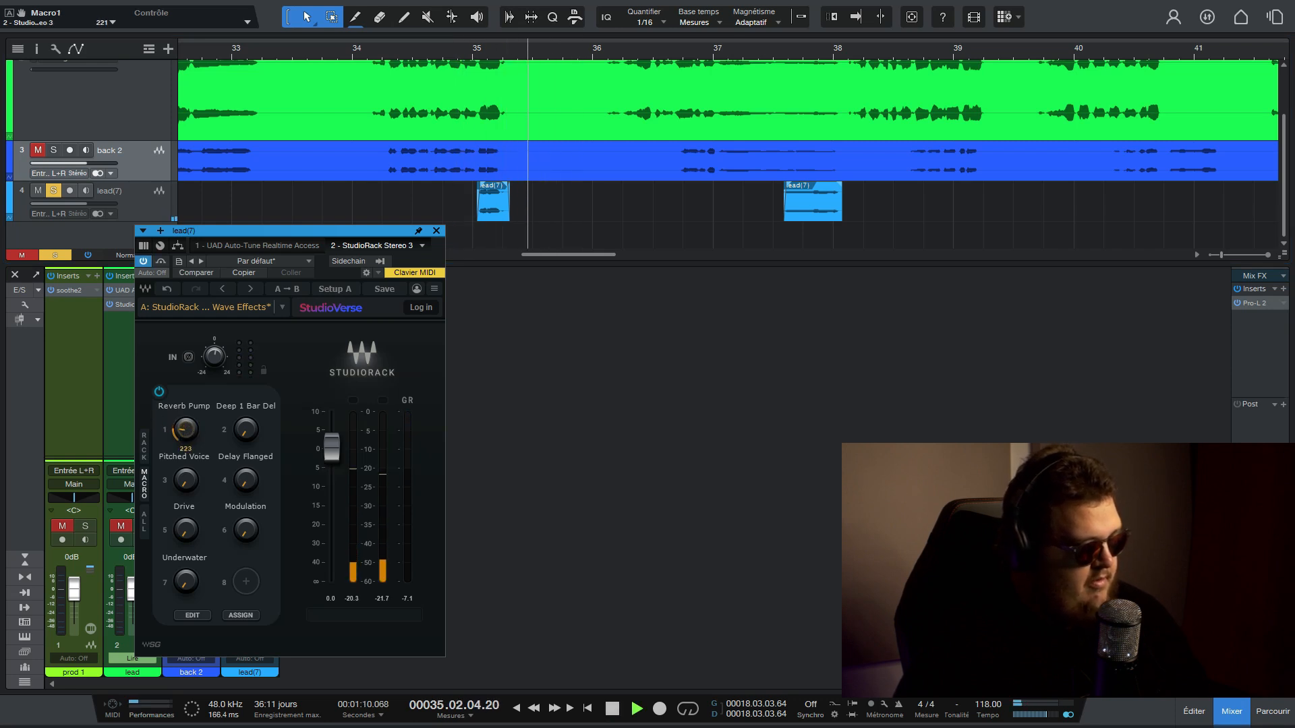
key(space)
Raise the Pitched Voice macro and set Delay Flanged to 388 in lead(7)'s rack, auditioning the result
drag(185, 480, 245, 476)
key(space)
key(space)
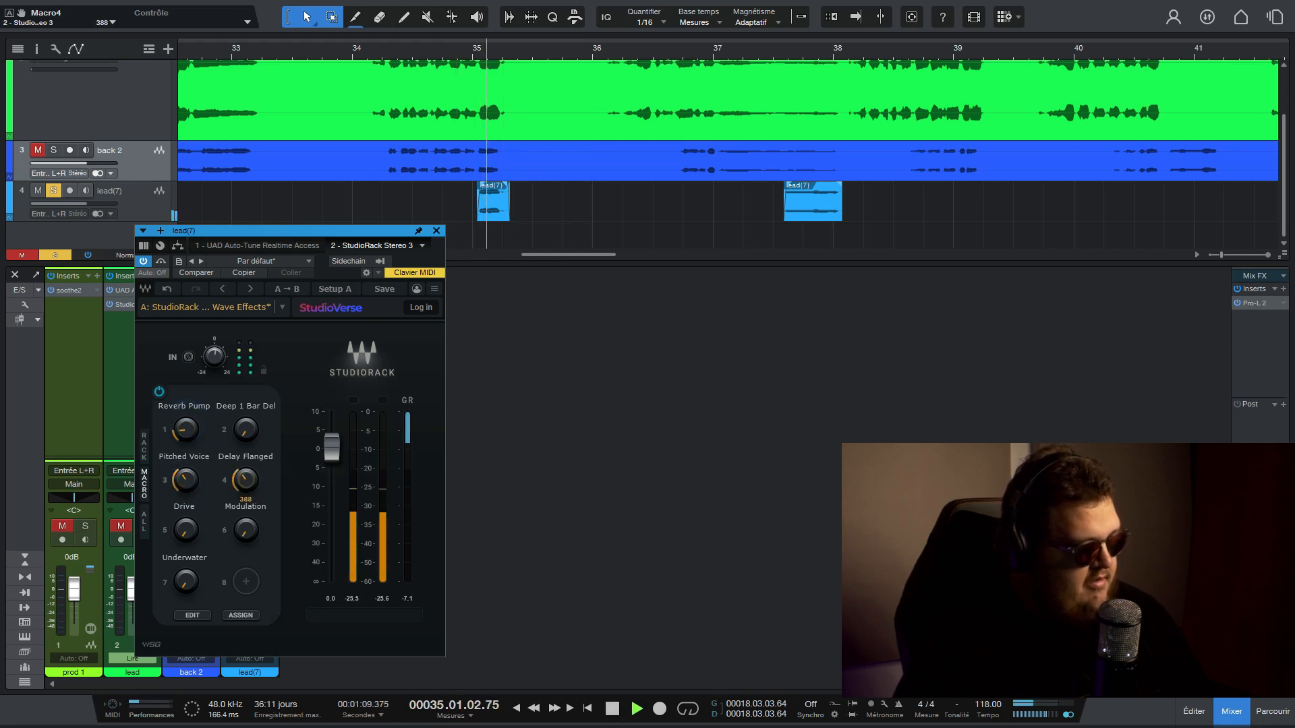
key(space)
Set the Drive macro in lead(7)'s rack to 185, listen to it, close the rack and stop playback
drag(185, 532, 186, 512)
key(space)
click(436, 231)
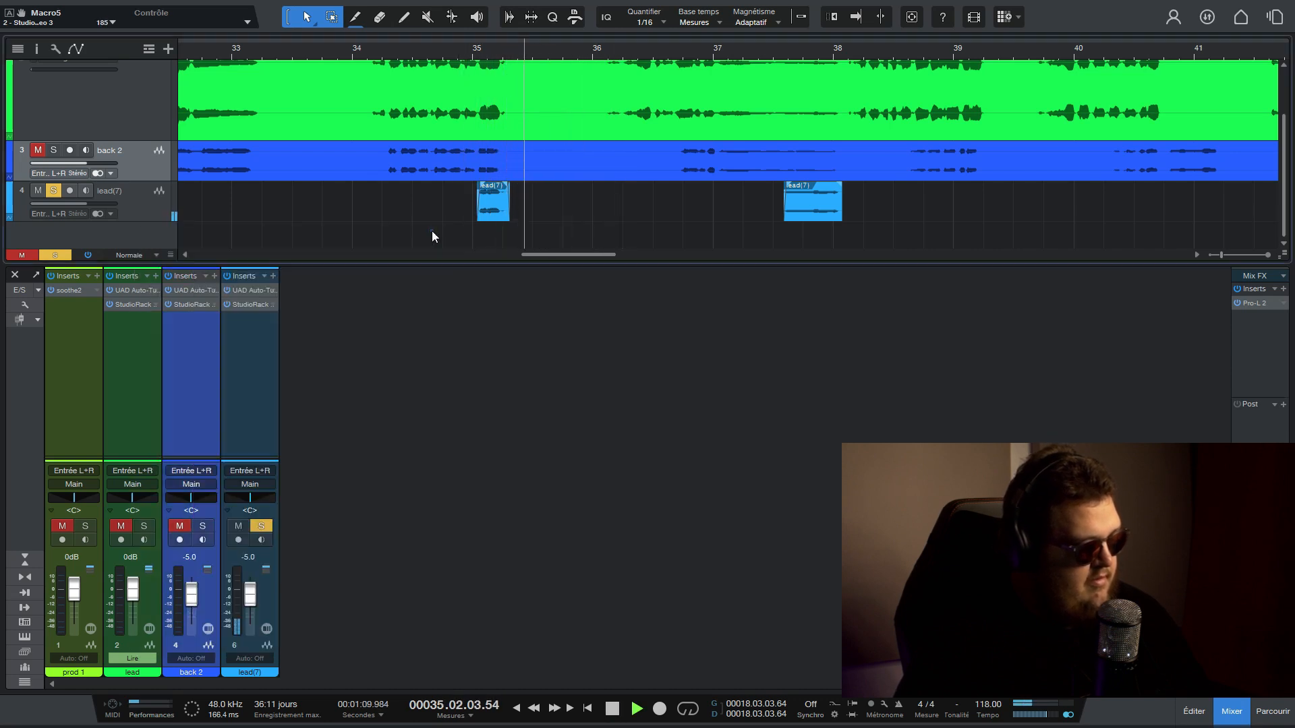
key(space)
Bring the lead and back 2 back in alongside lead(7) and play the vocals together from around bar 34
click(118, 525)
click(186, 525)
key(space)
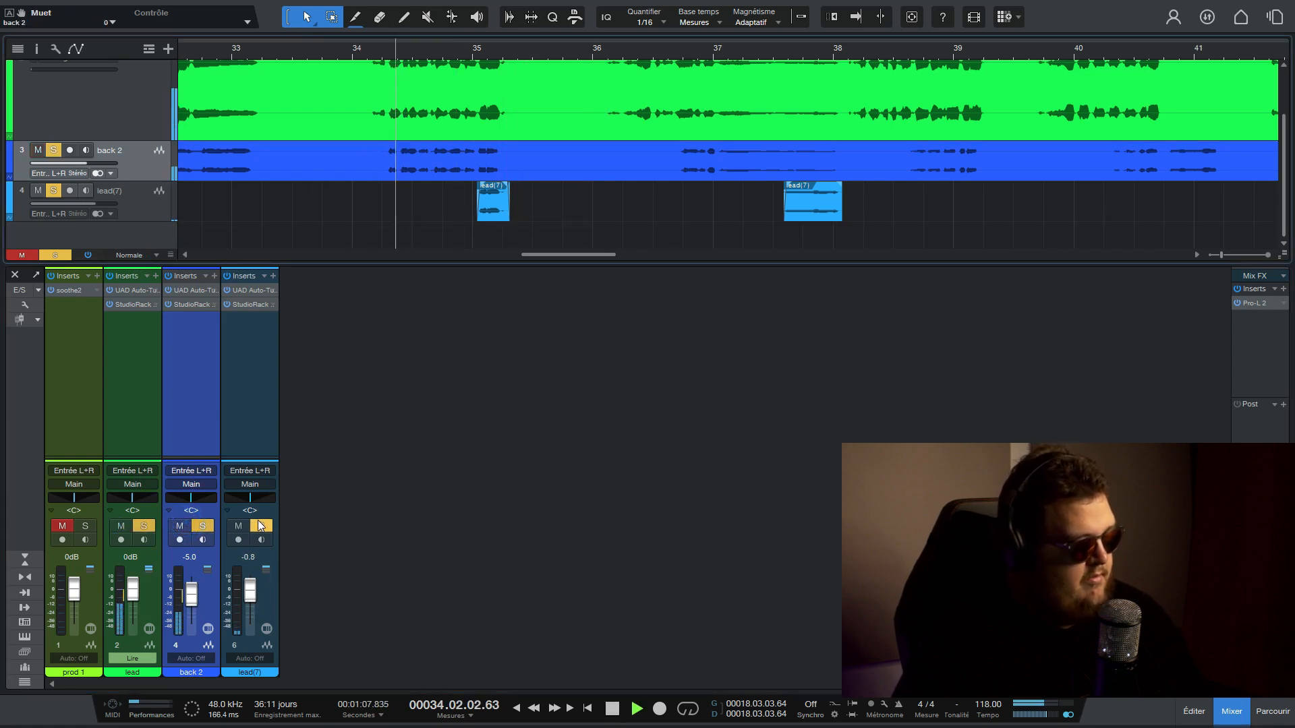
Set lead(7)'s volume to 0 dB and the lead's volume to -2.5 dB while auditioning the vocals
ctrl+click(252, 579)
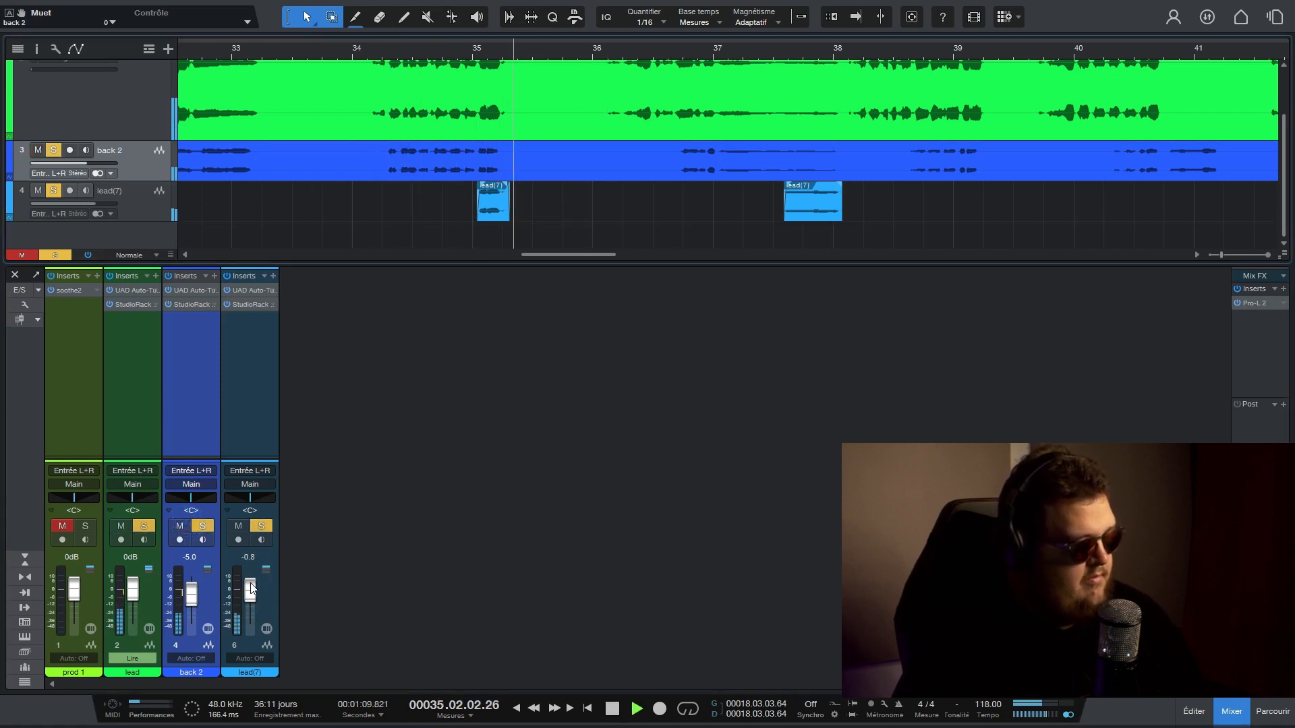
key(space)
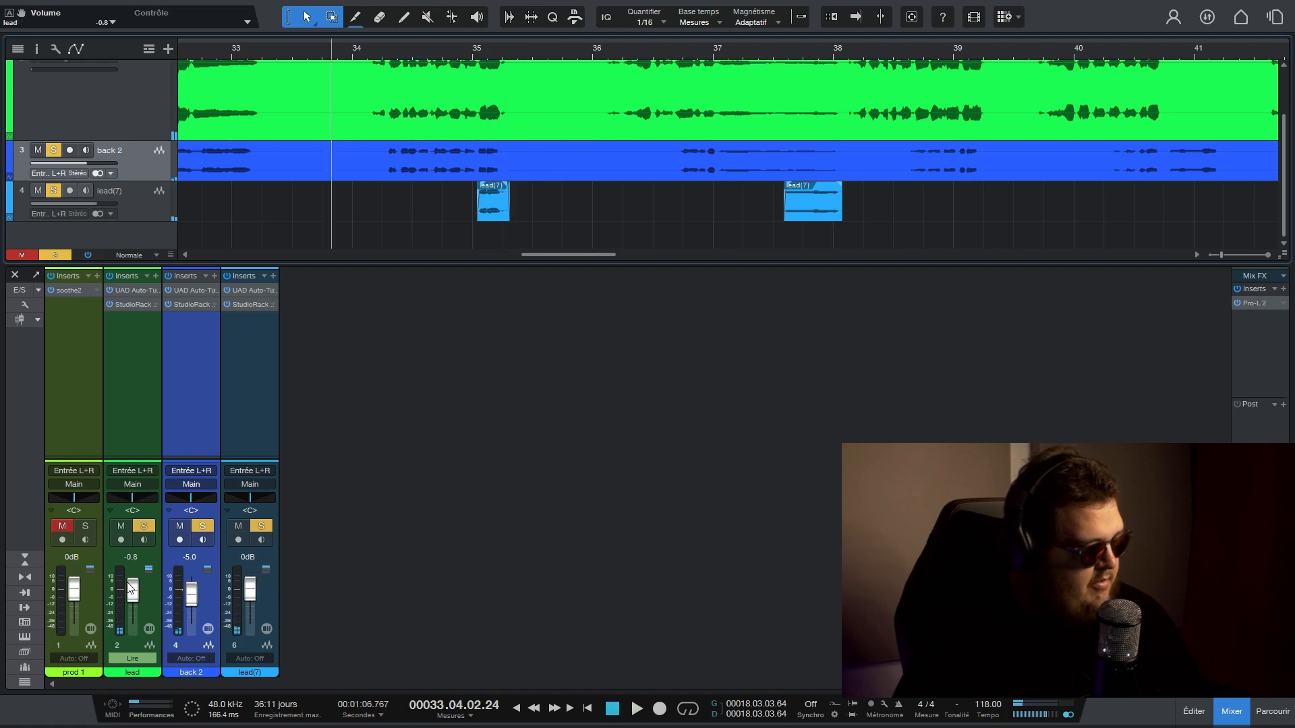
key(space)
Raise Pitched Voice and Drive in lead(7)'s StudioRack, set its output gain to 4.1, and close the rack
click(243, 302)
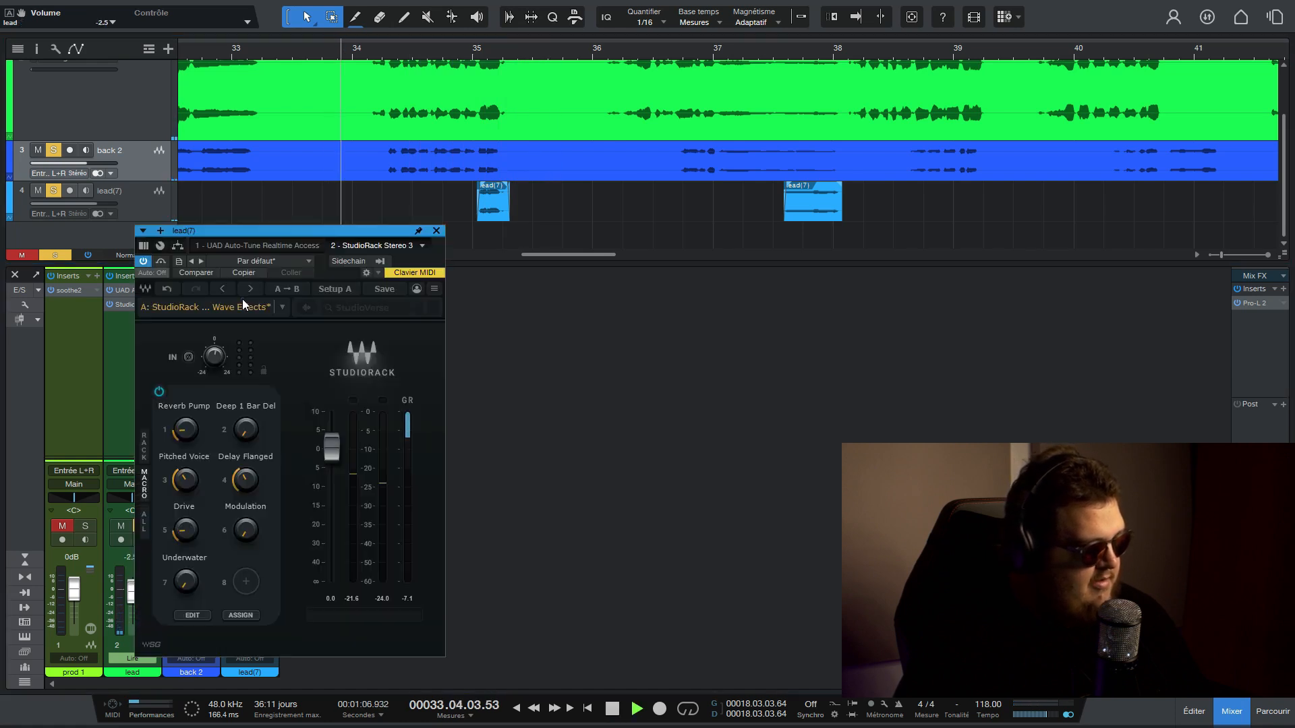
drag(184, 481, 184, 468)
drag(178, 534, 178, 519)
drag(326, 455, 326, 439)
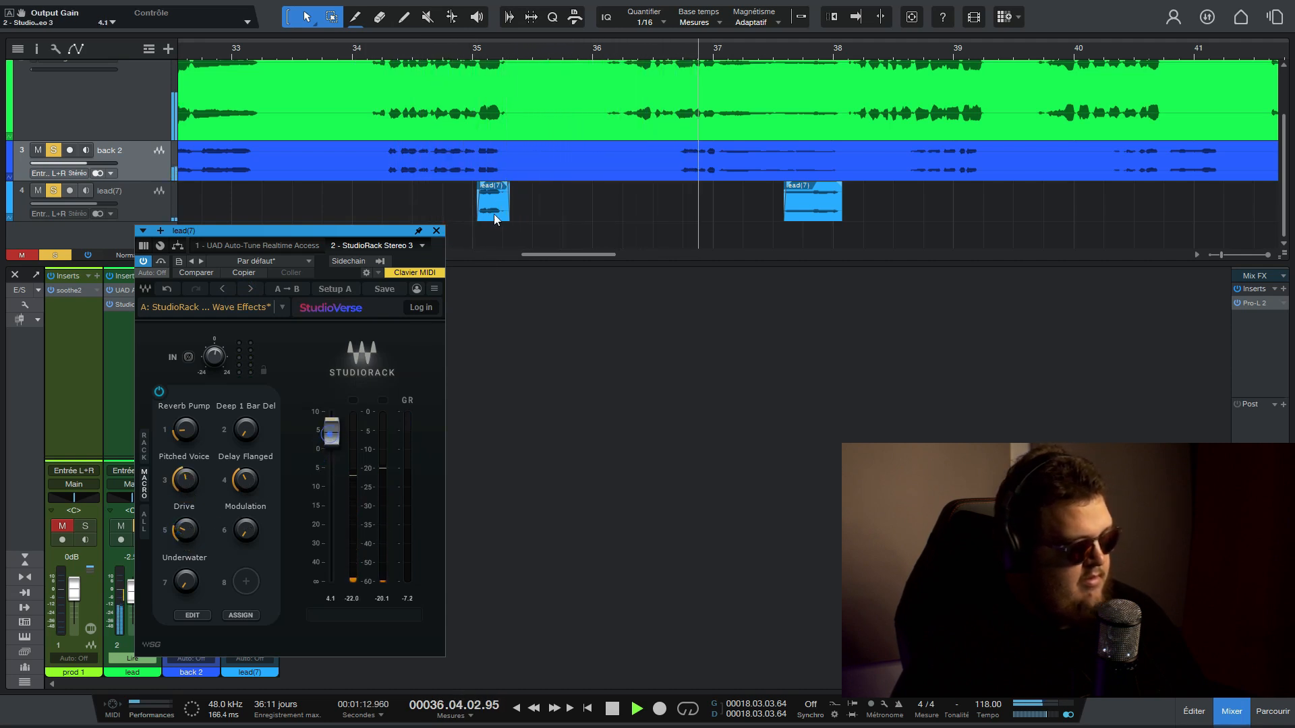
click(433, 230)
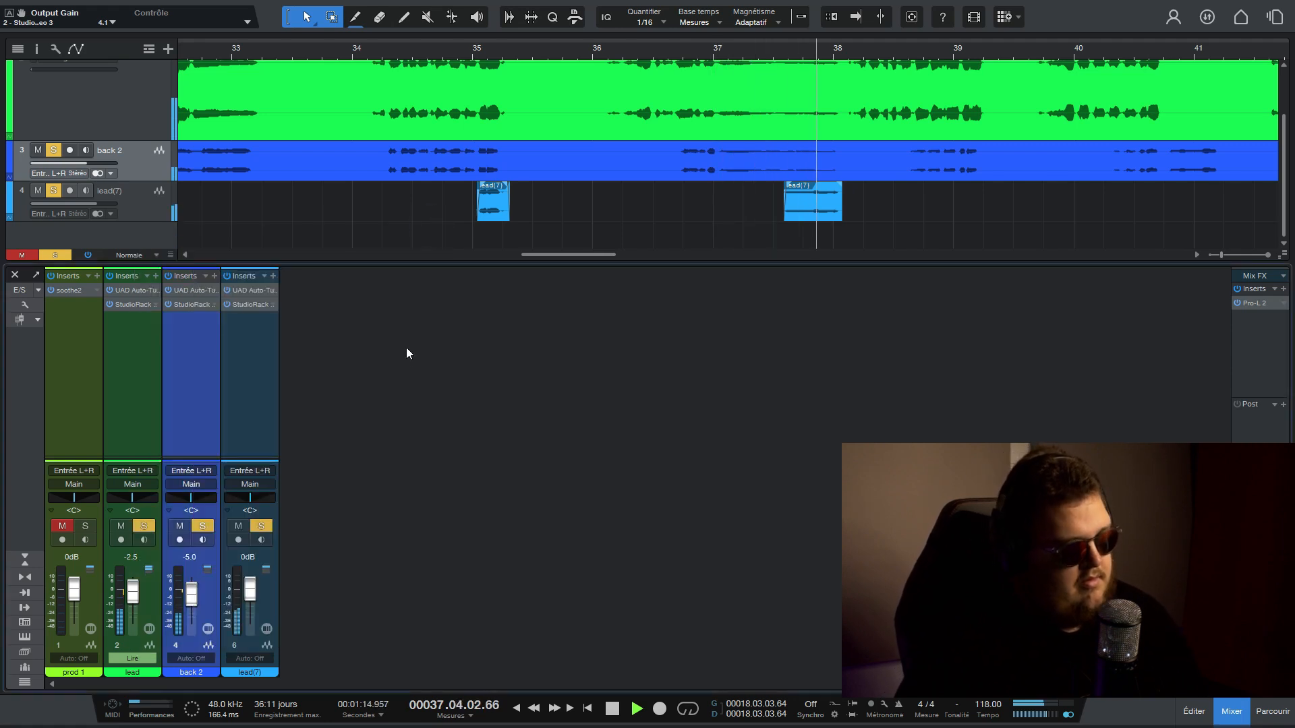
Bring prod 1 in with the vocals and play the full mix from around bar 34
key(space)
scroll(483, 54, down, 5)
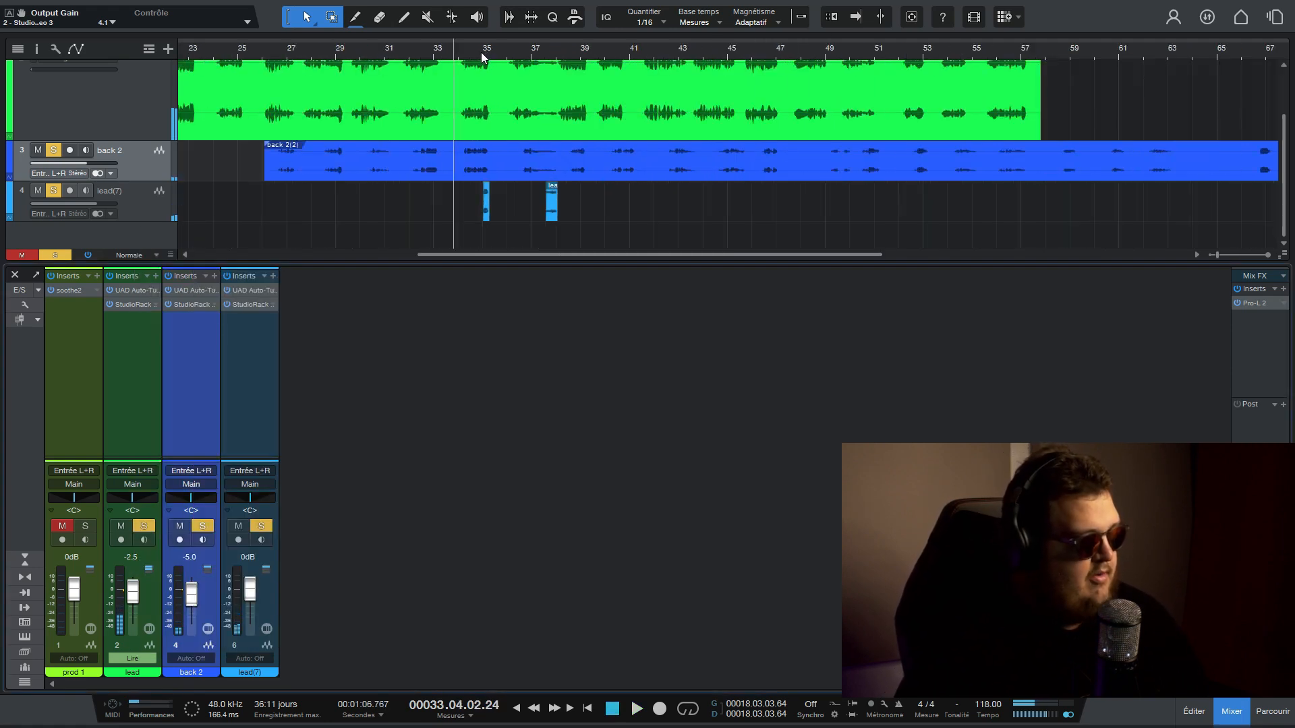
click(57, 527)
scroll(392, 160, up, 2)
key(space)
scroll(395, 159, down, 2)
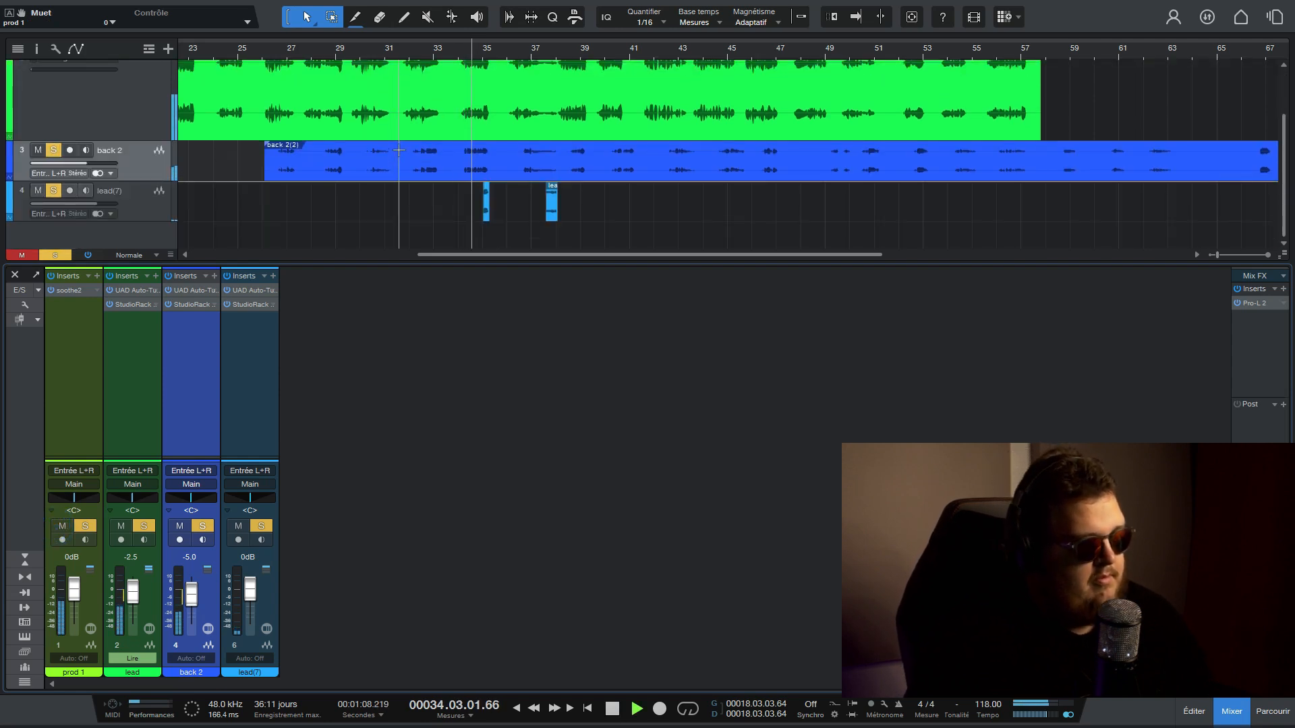
Balance the vocals against the instrumental with the lead's volume at 0 dB and lead(7)'s at -2.5 dB
drag(132, 597, 128, 589)
drag(250, 588, 252, 595)
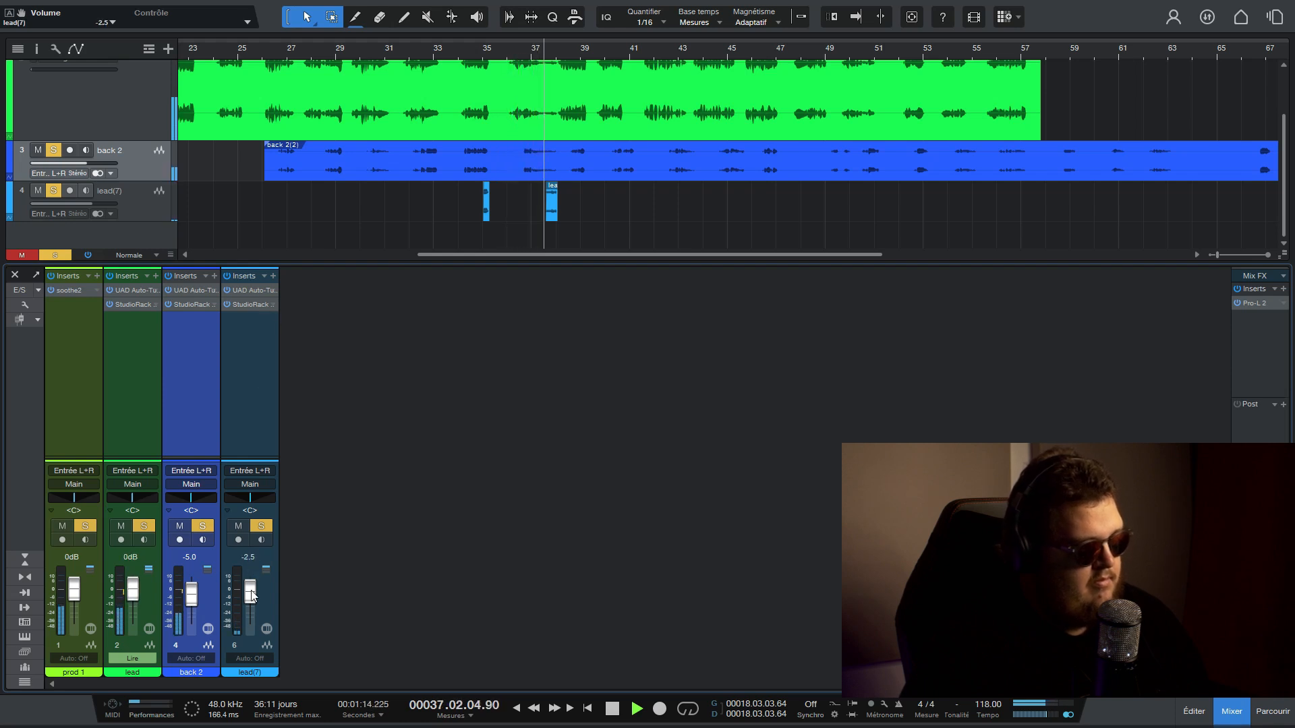
key(space)
Bypass StudioRack on lead, back 2 and lead(7), and listen to the unprocessed mix from around bar 36
click(250, 407)
shift+click(149, 347)
click(109, 305)
click(506, 47)
key(space)
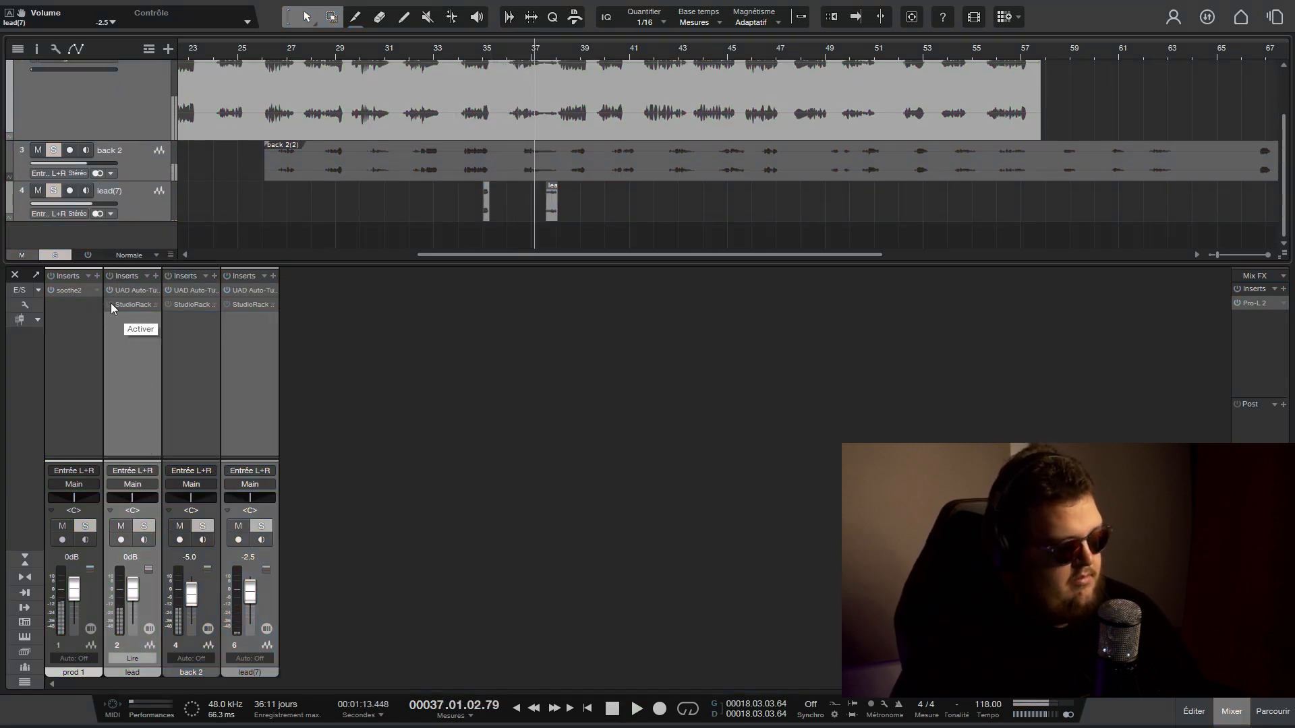
key(space)
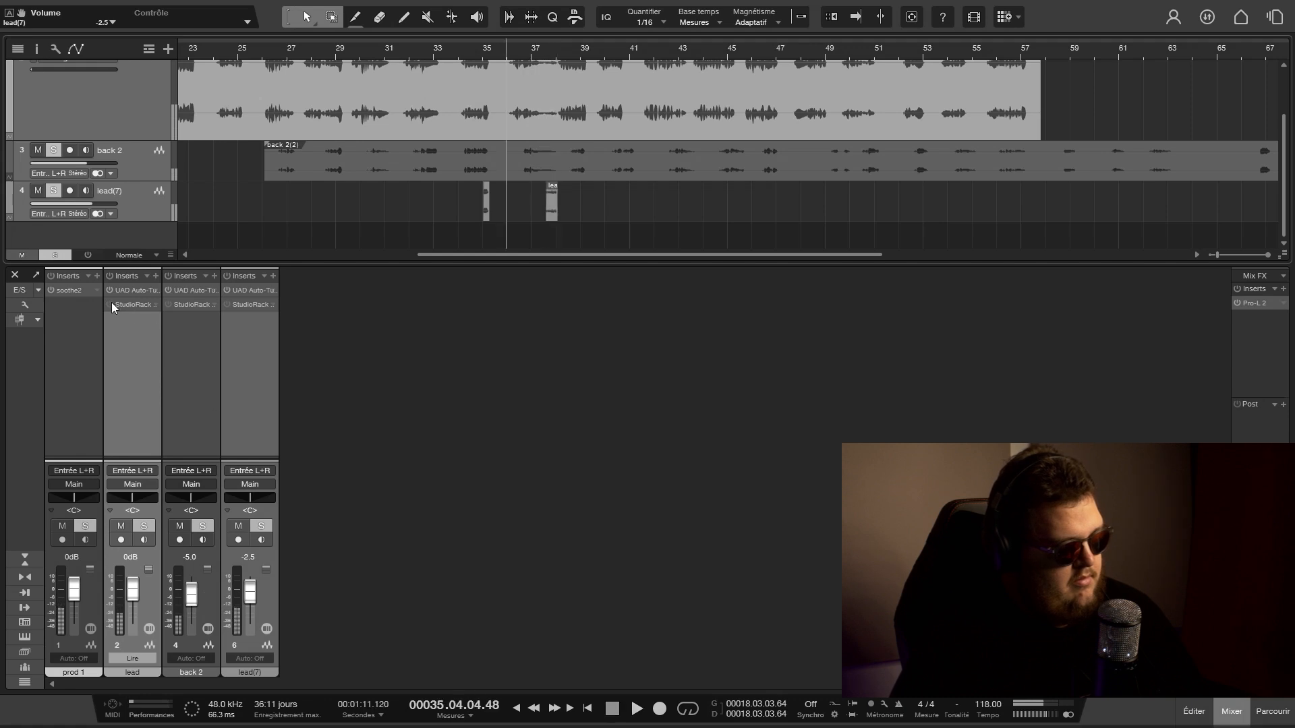
Re-enable StudioRack on the three vocal channels and play the same passage for comparison
click(111, 303)
key(space)
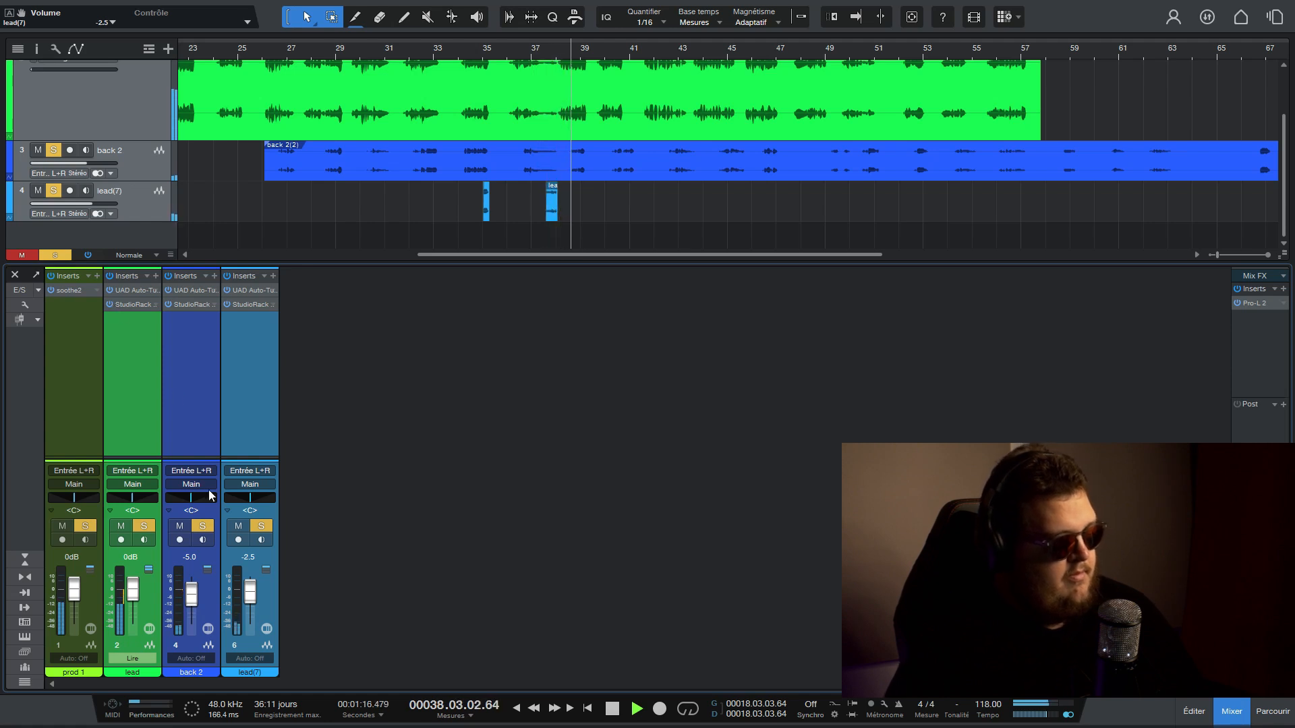
key(space)
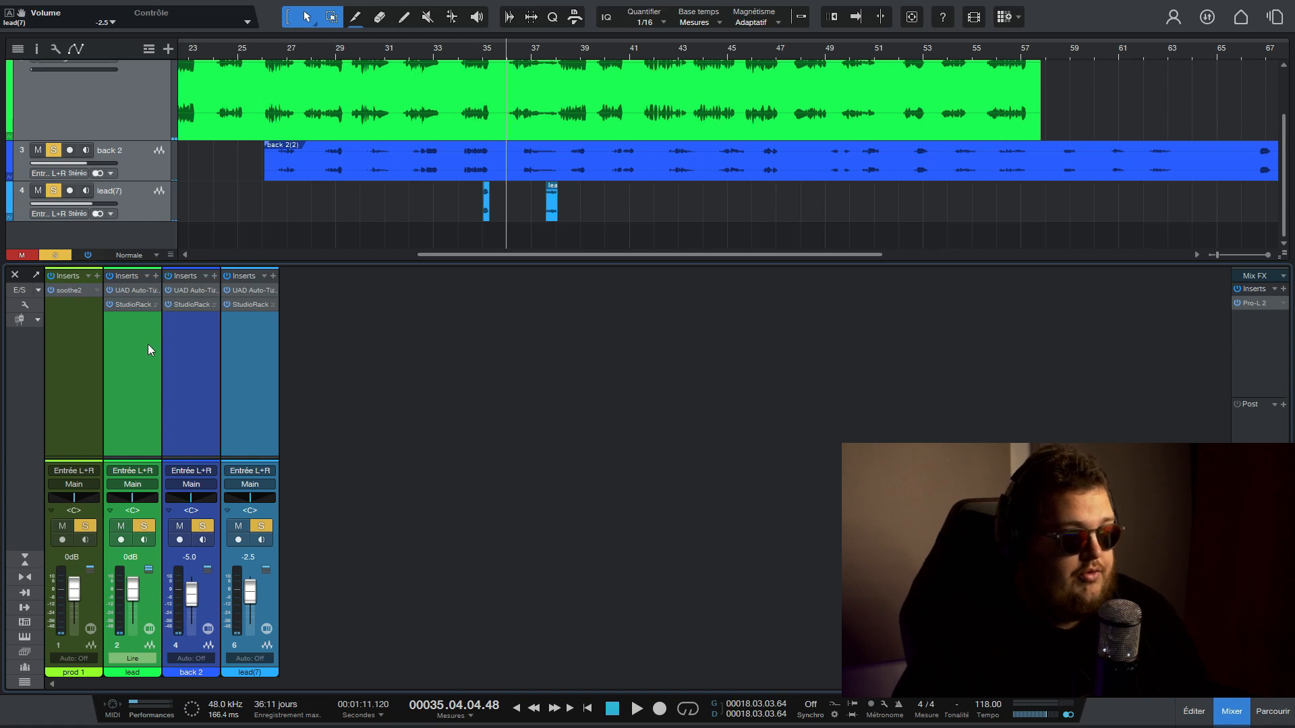
Display the lead's StudioRack macros, and switch to the song "Mixer une voix comme Luther"
click(127, 305)
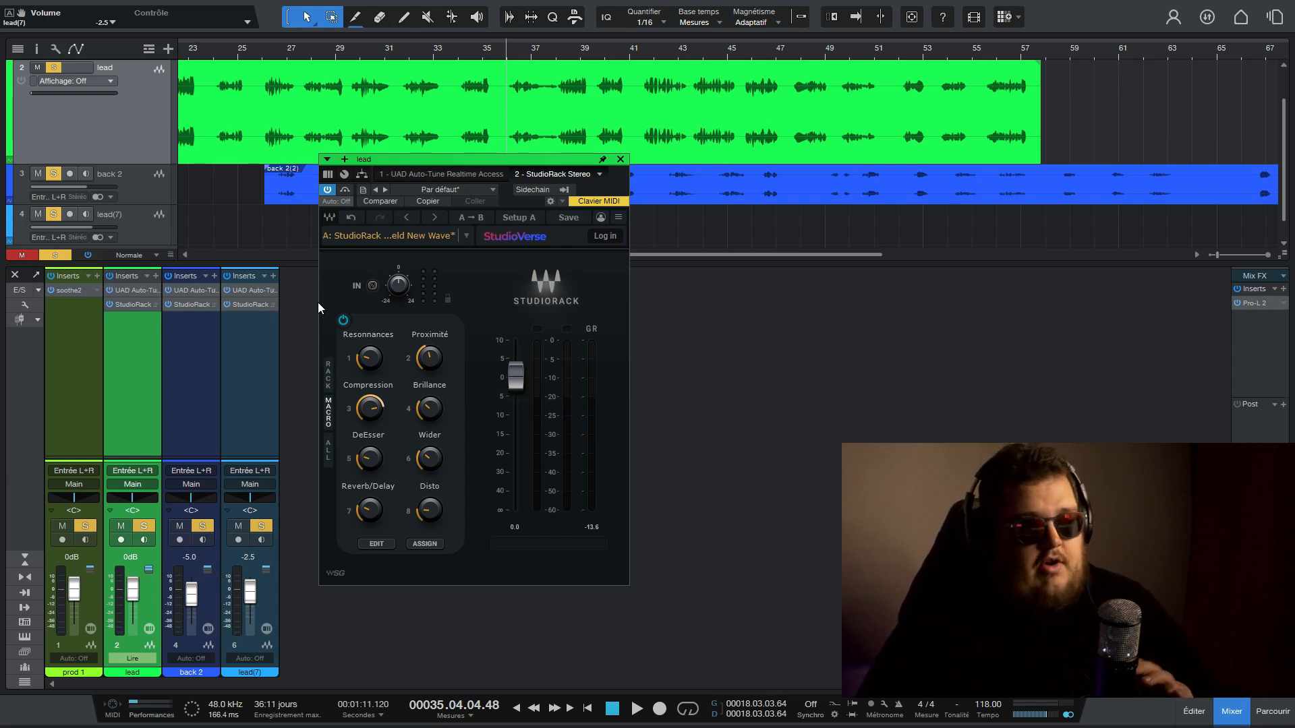
click(1240, 18)
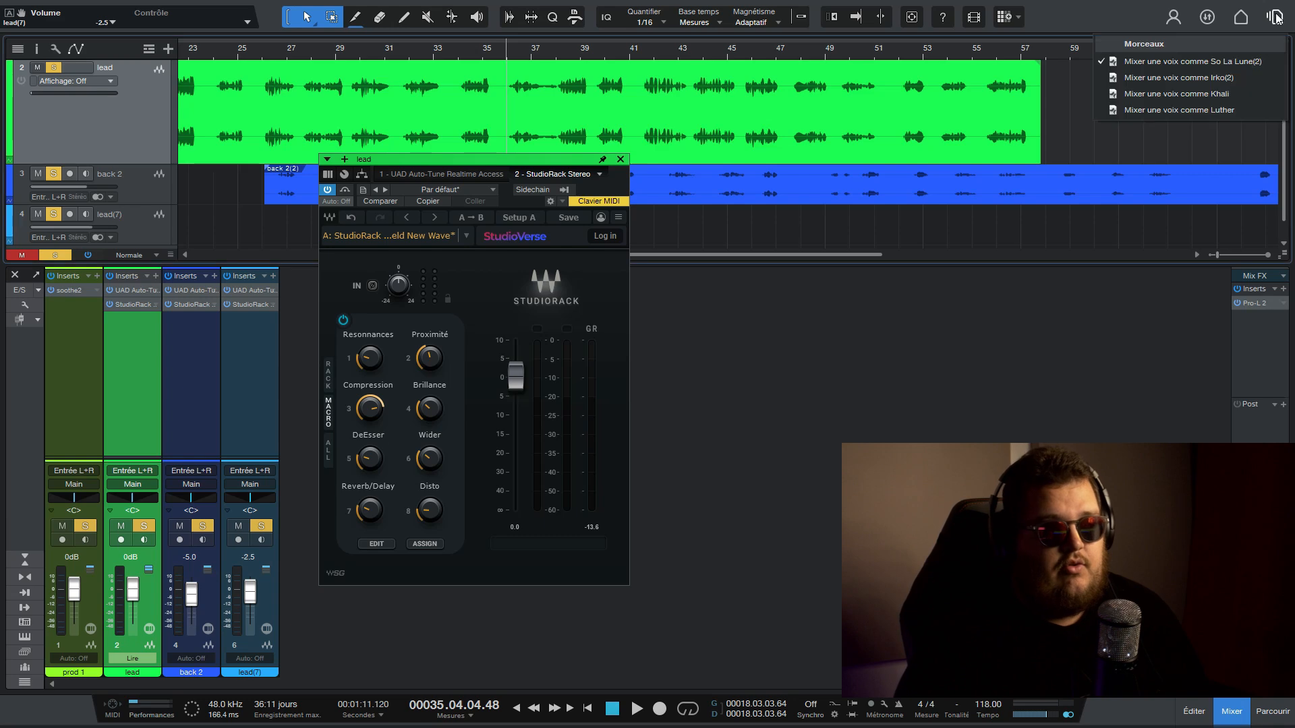
click(1177, 104)
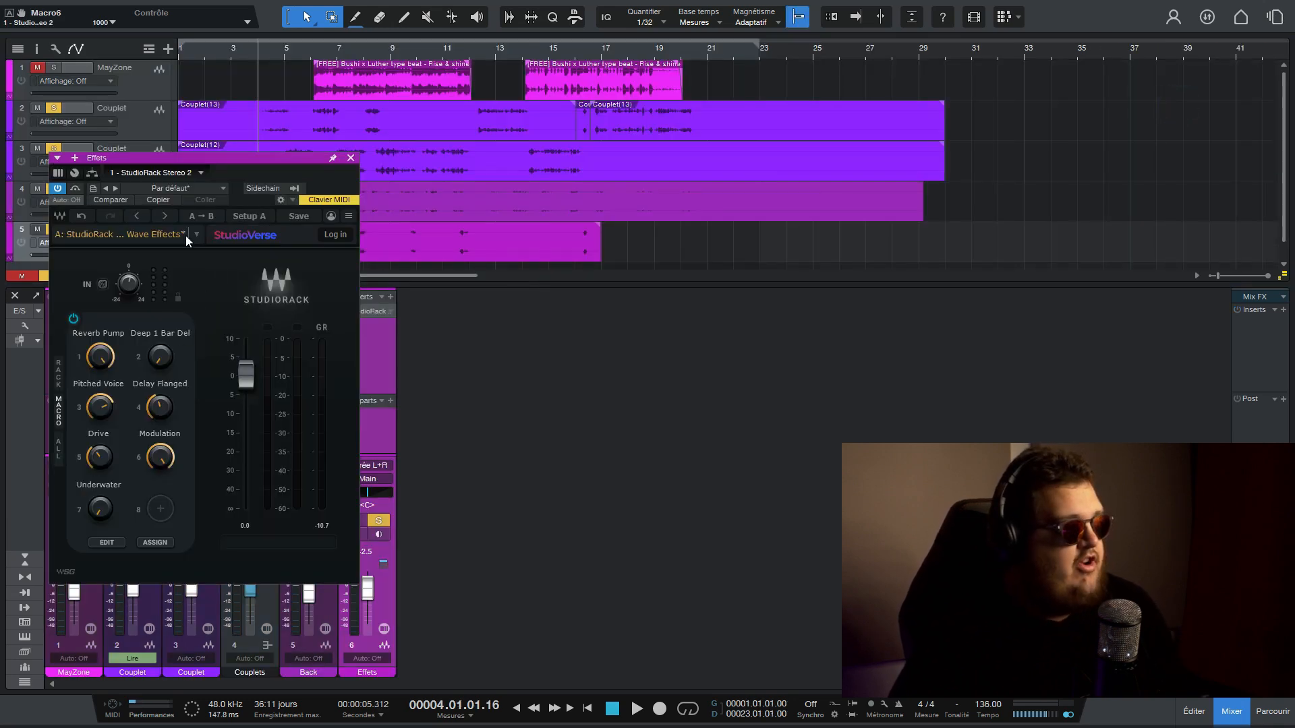
Close the Effets rack, open the Couplets bus's StudioRack, and move its window clear of the mixer channels
click(352, 158)
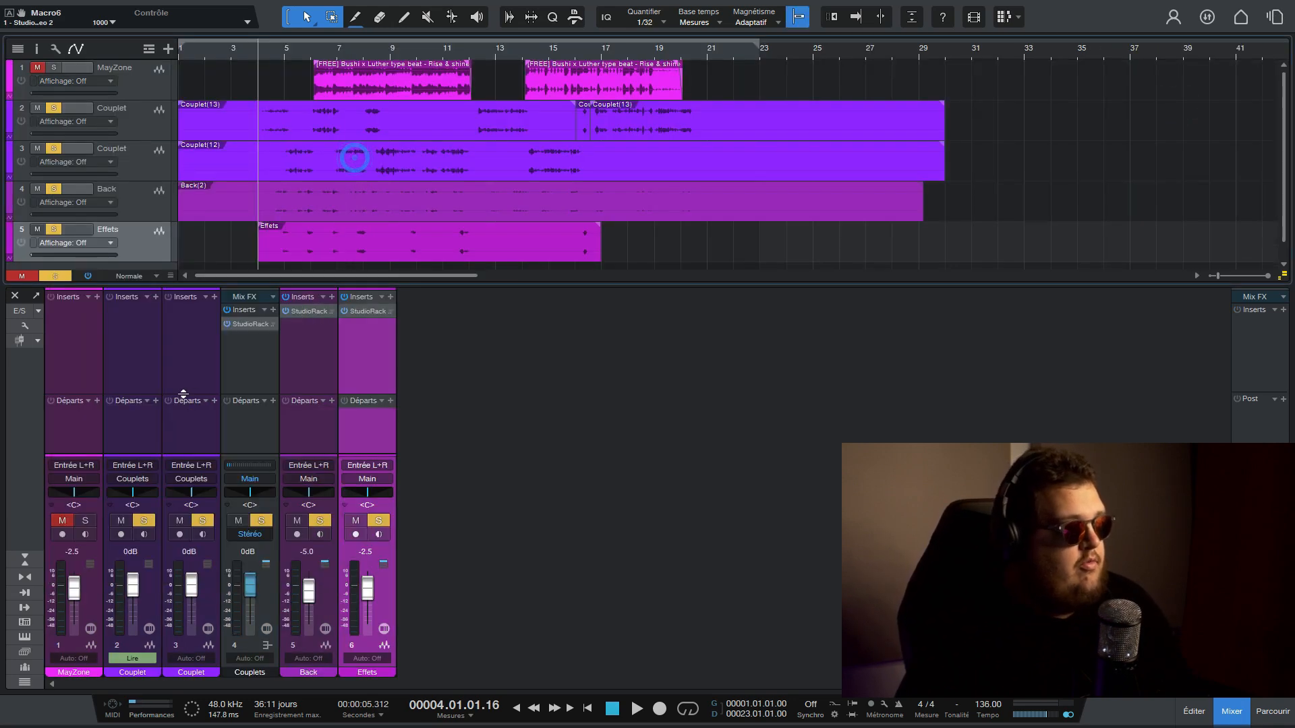
click(250, 325)
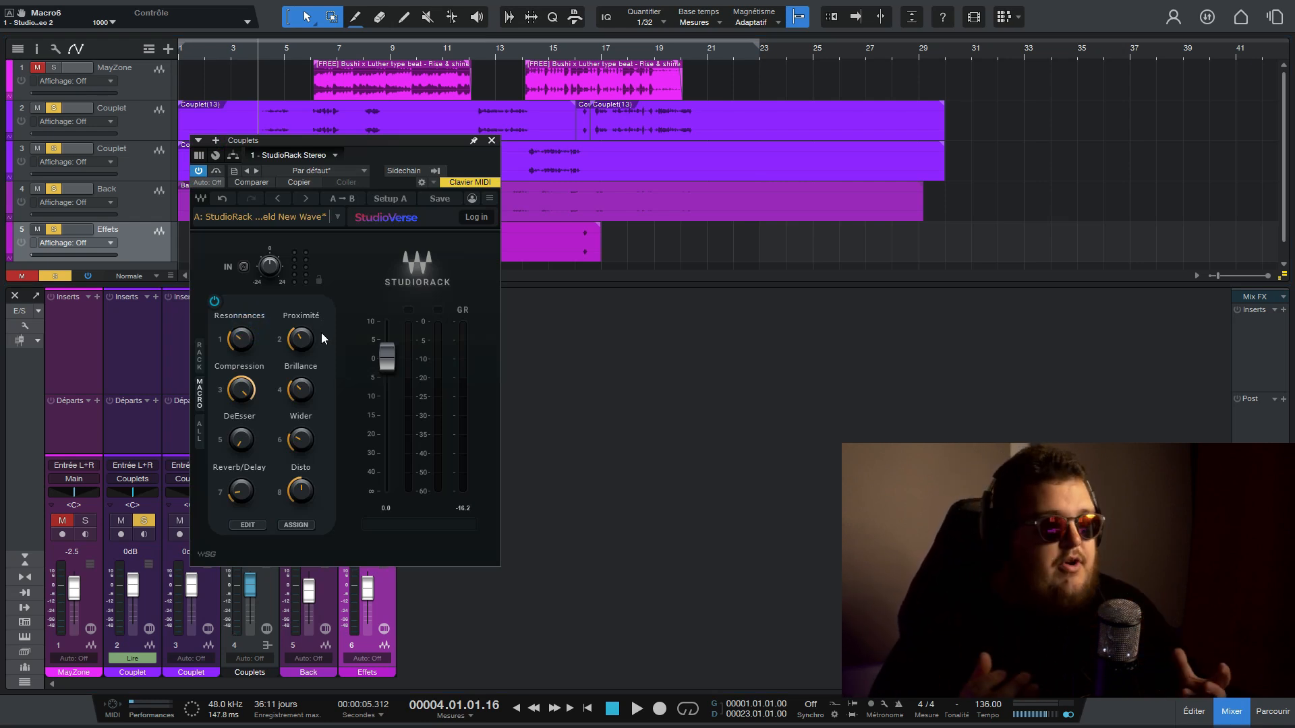
drag(444, 140, 711, 93)
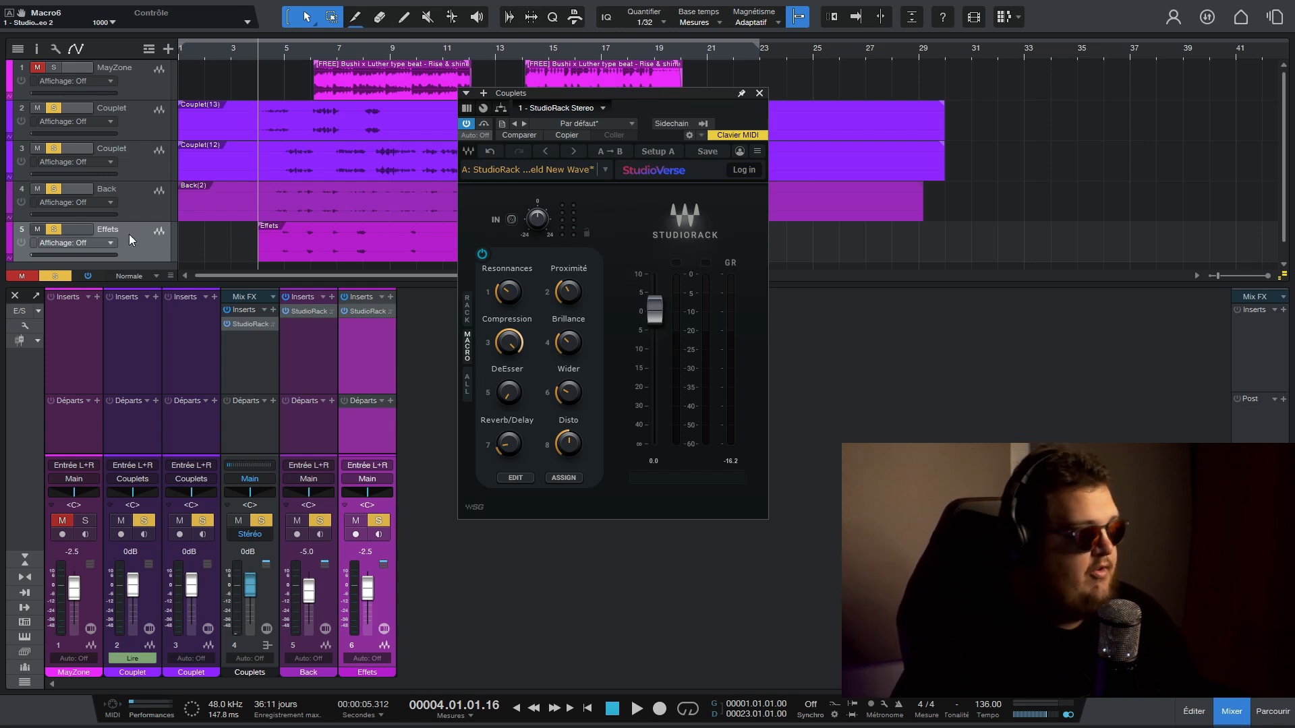
Mute the Back and Effets channels and solo both of them again
click(297, 520)
click(356, 520)
click(319, 520)
click(378, 520)
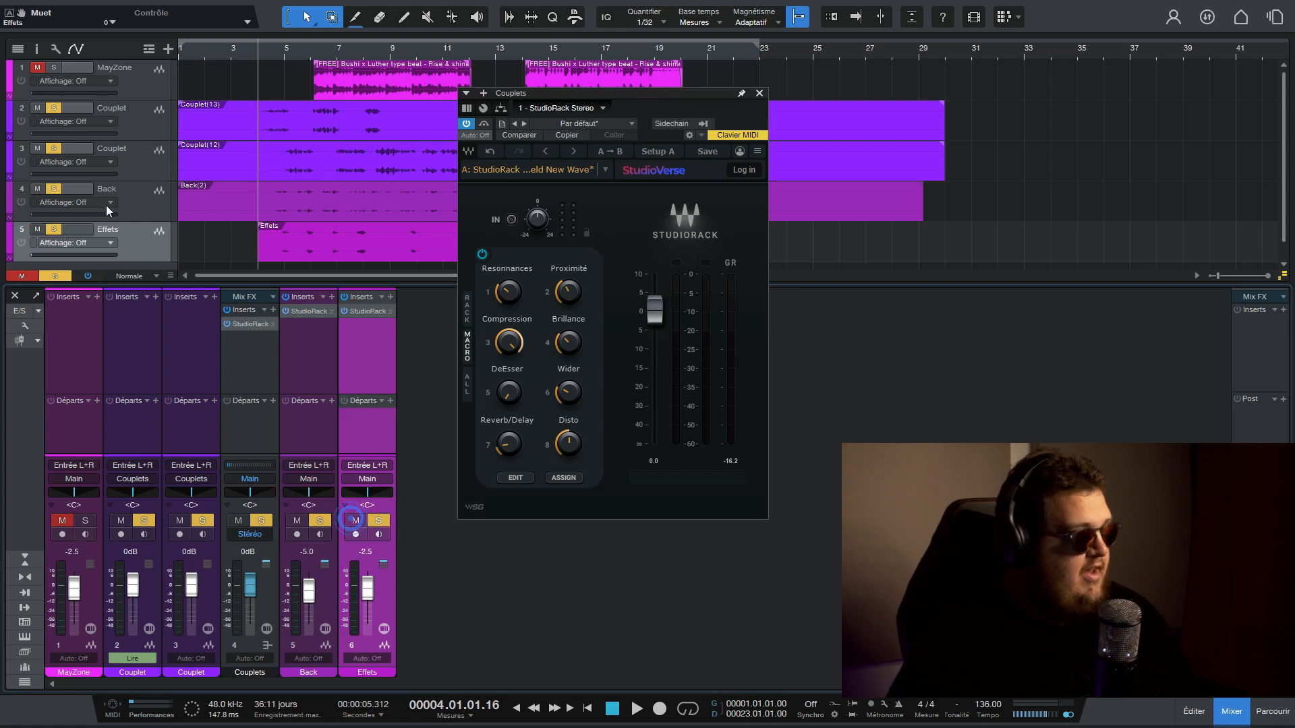
Compare the vocals from bar 4 with StudioRack bypassed and re-enabled on Couplets, Back and Effets together
shift+click(249, 354)
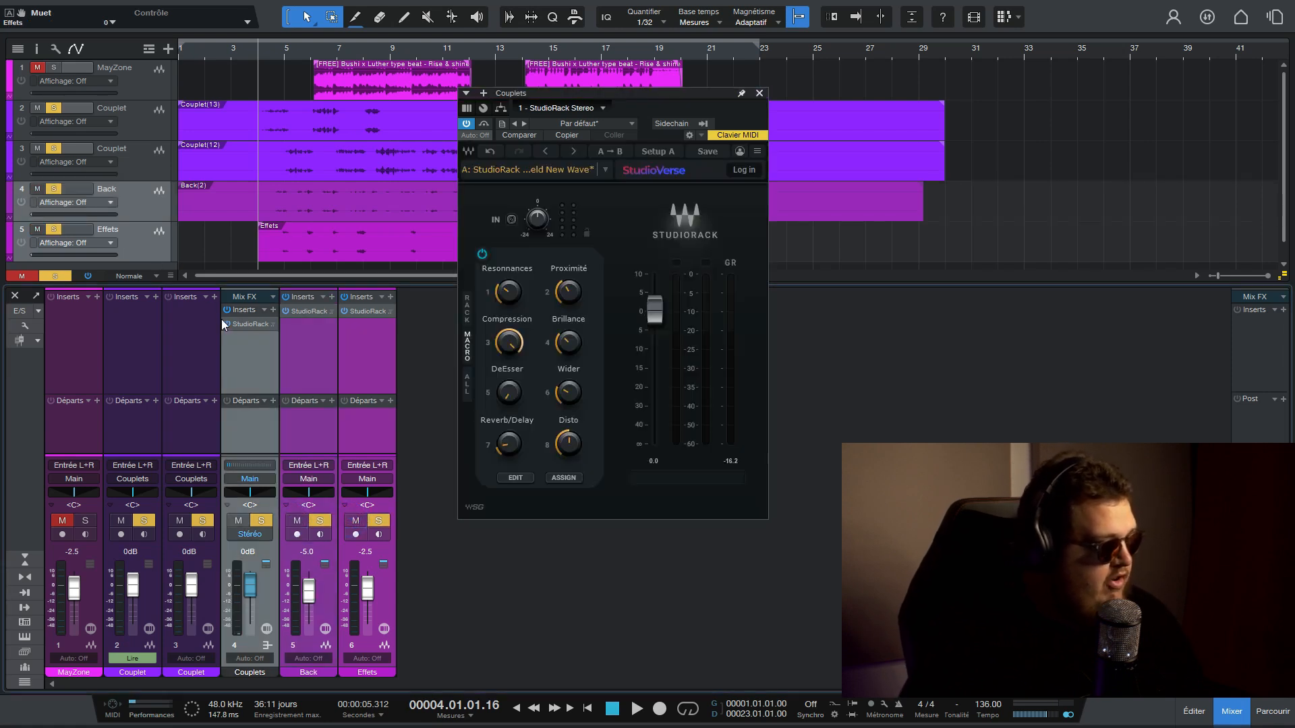
key(space)
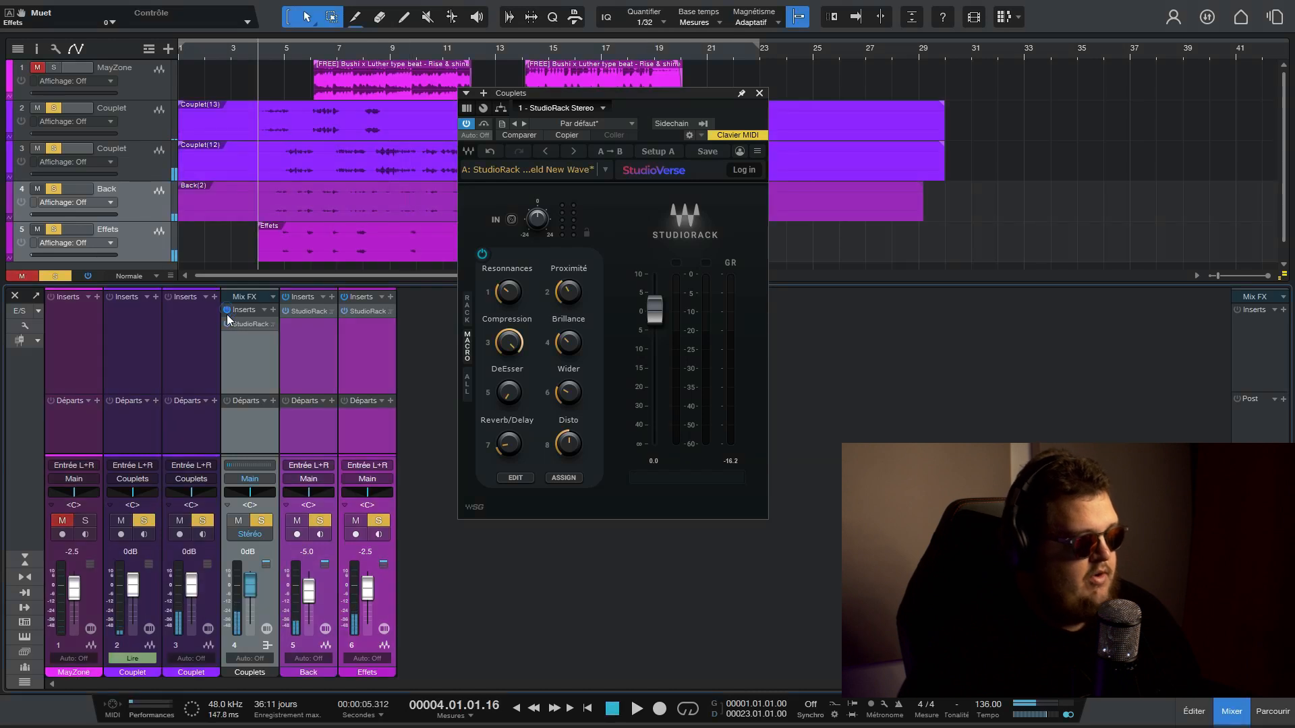
click(227, 314)
key(space)
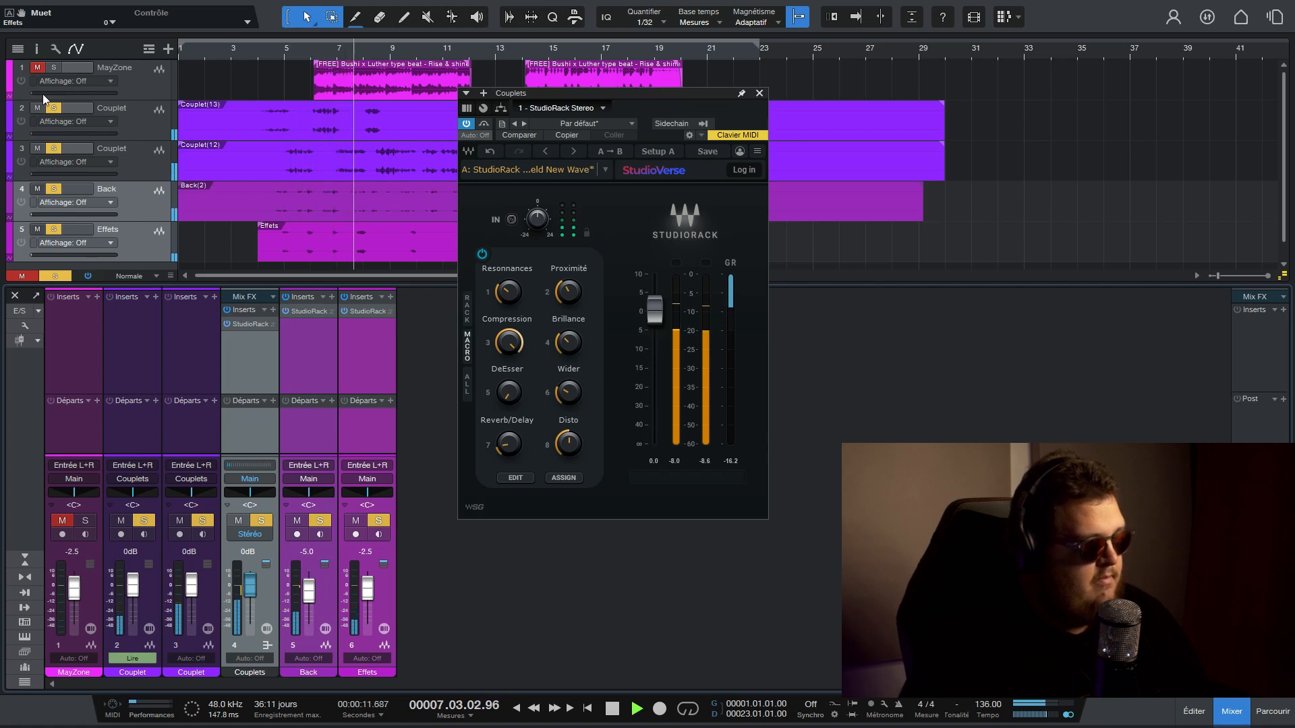
Bring the MayZone instrumental in, set the Couplets rack's Disto macro to 432, close the rack and stop playback
click(37, 67)
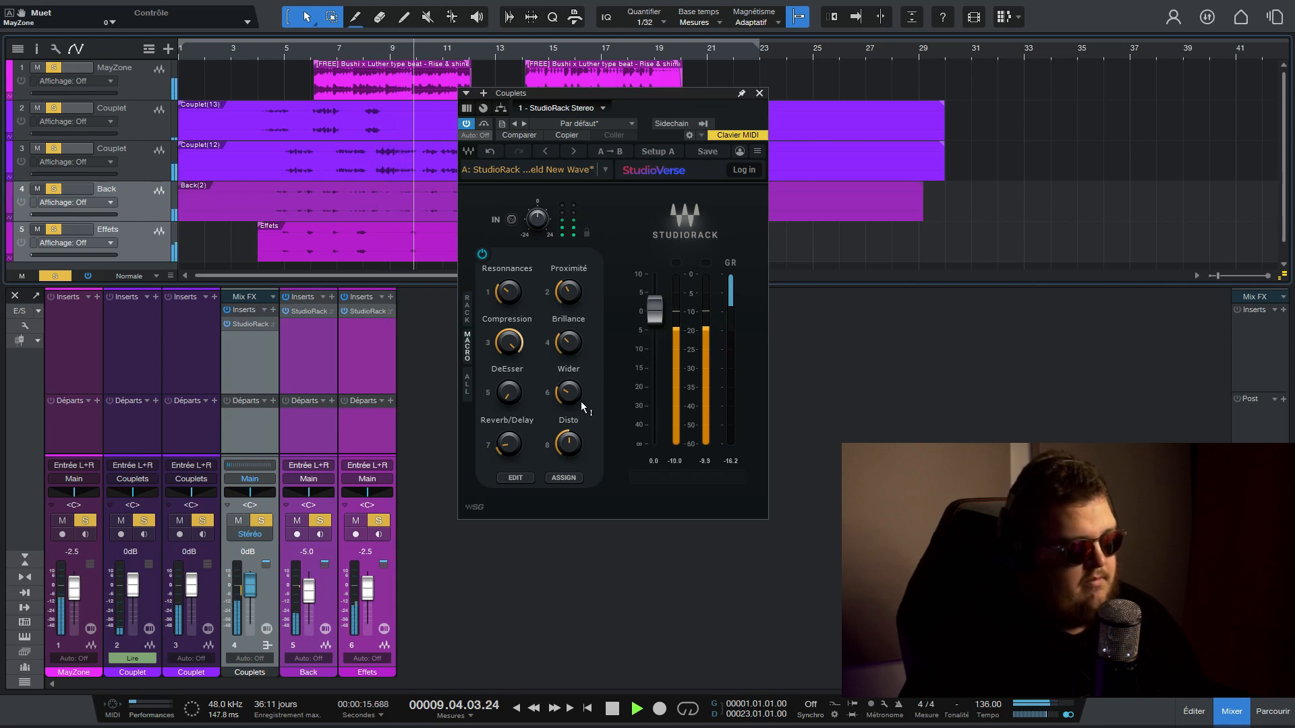
drag(572, 444, 572, 463)
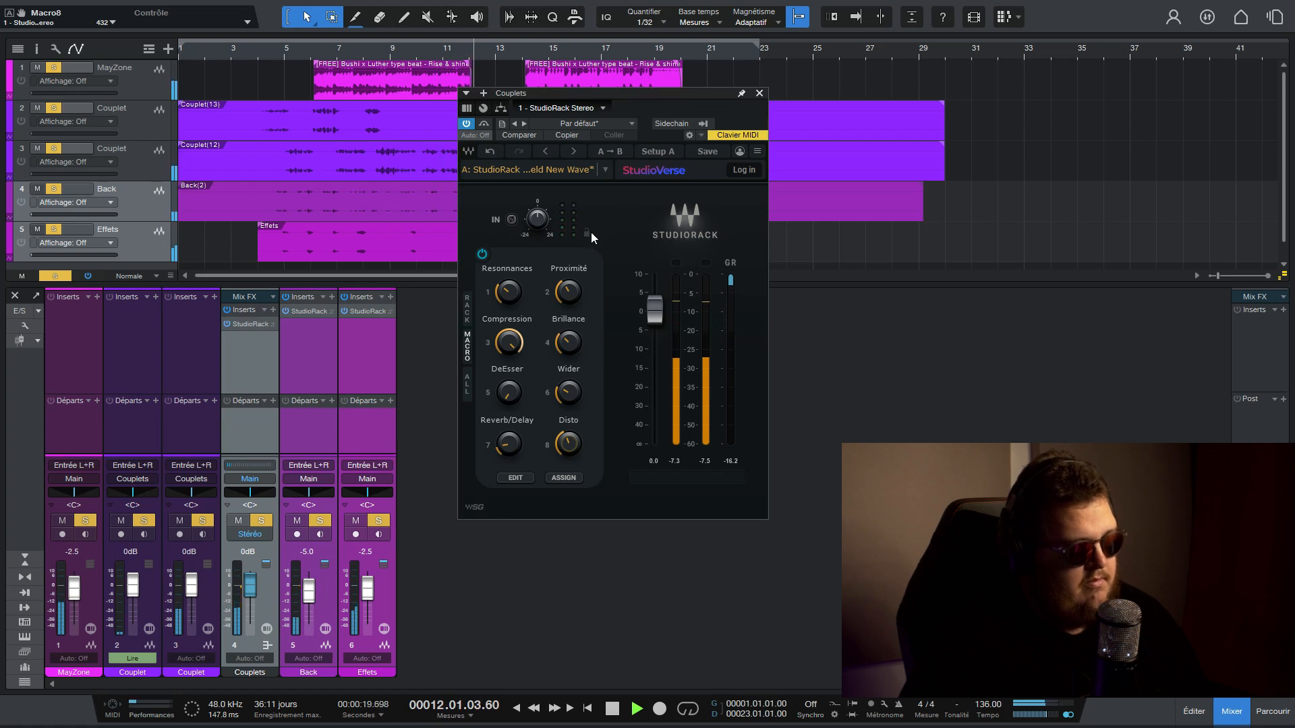
click(759, 93)
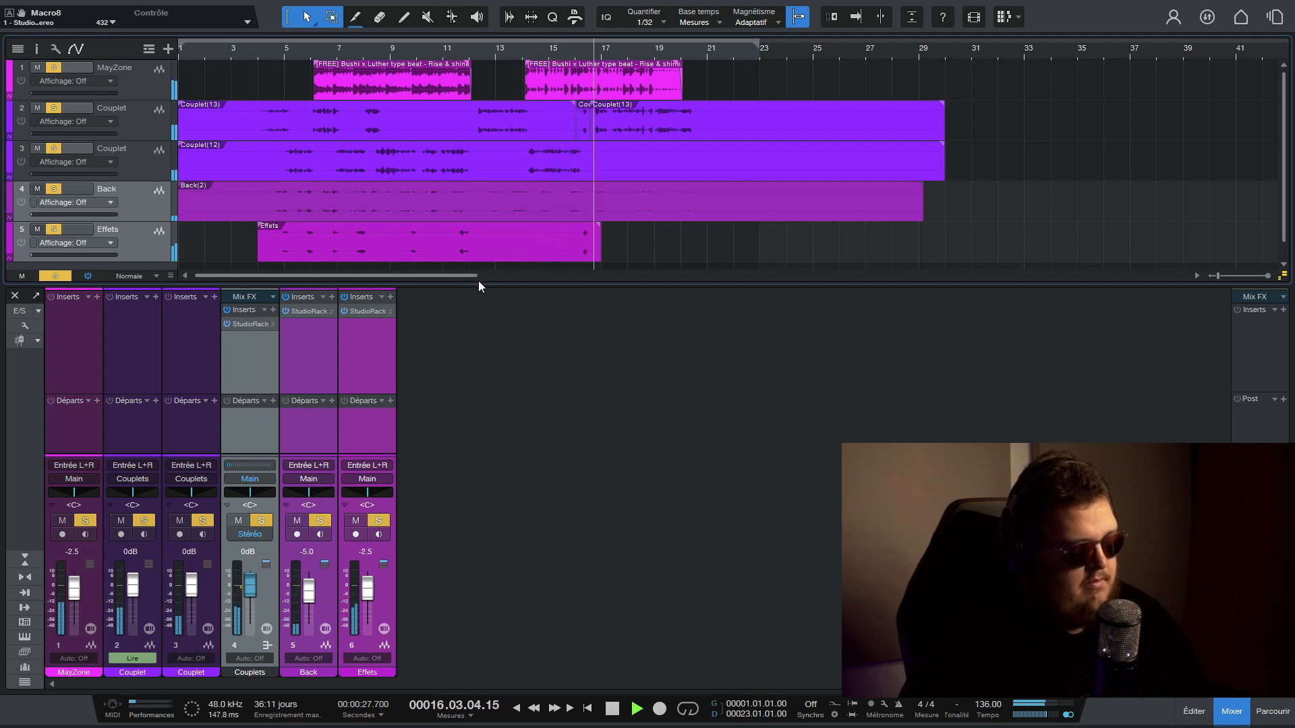
key(space)
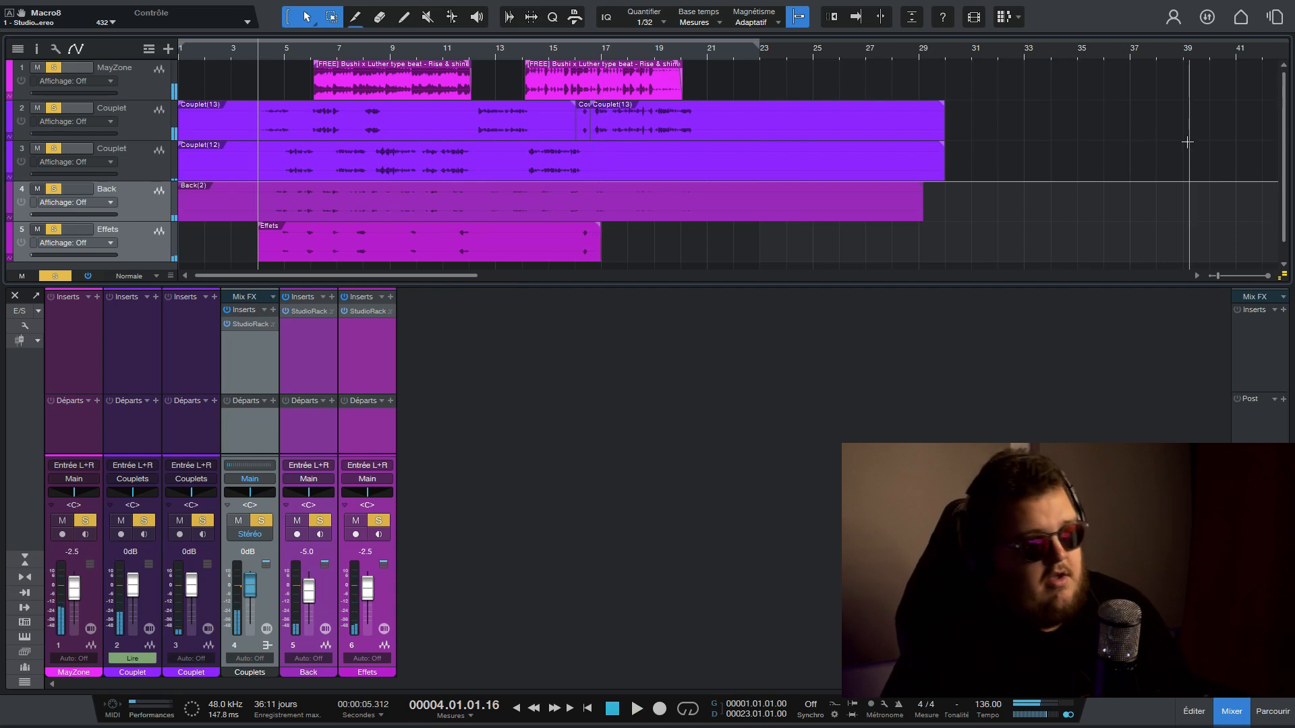
Switch to the song "Mixer une voix comme Khali" and select the Lead, Back and Effet channels together
click(1273, 17)
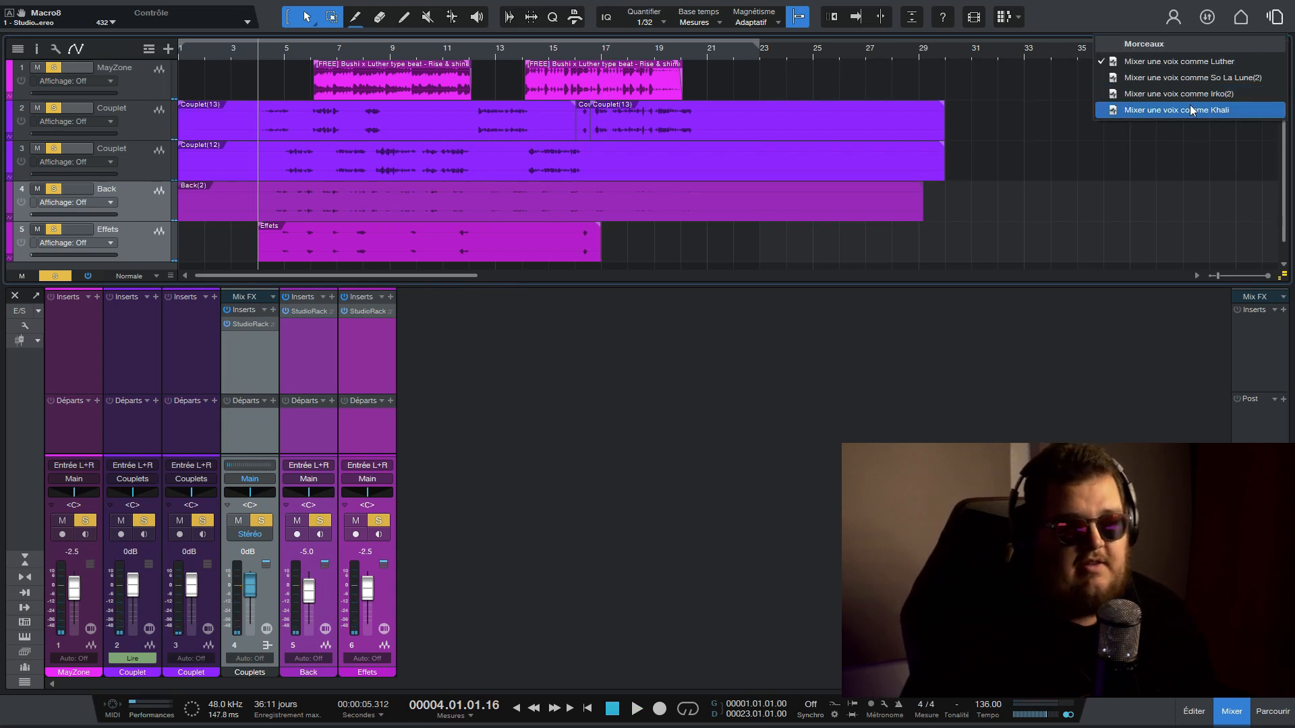
click(1159, 109)
click(127, 344)
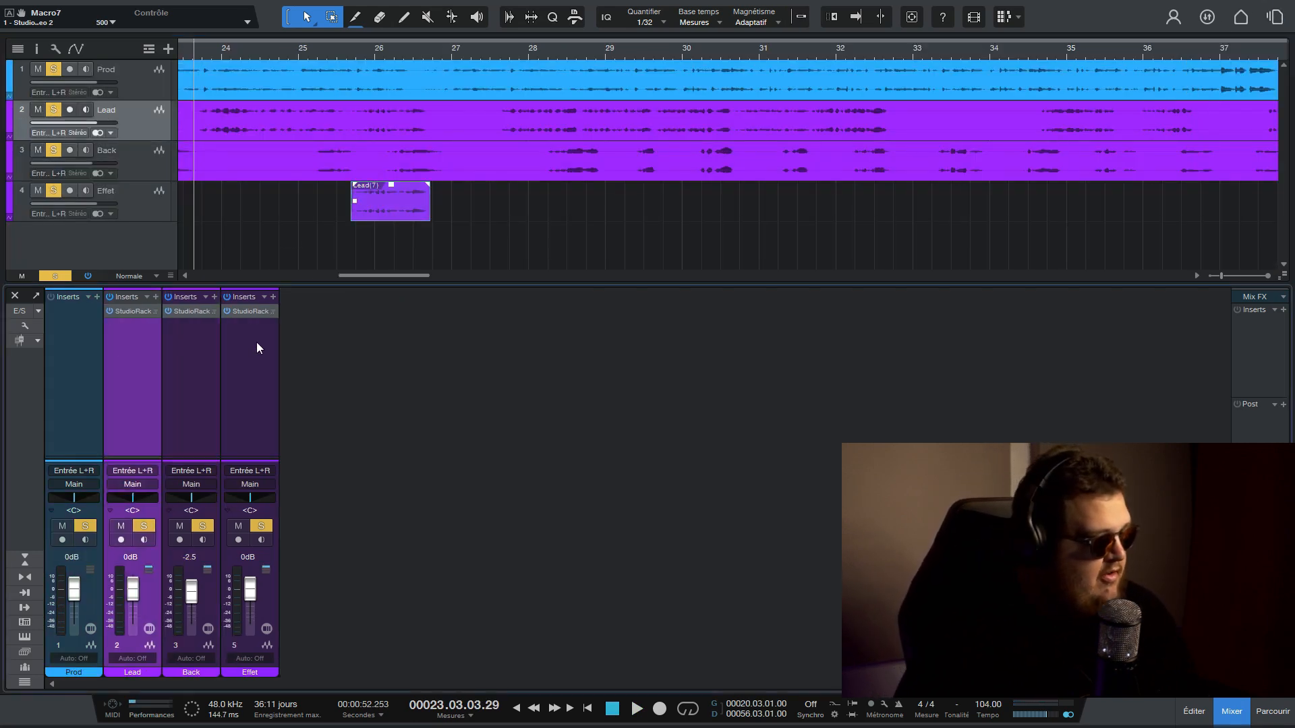
shift+click(256, 342)
Compare the mix from around bar 24 with StudioRack bypassed and re-enabled on Lead, Back and Effet
key(space)
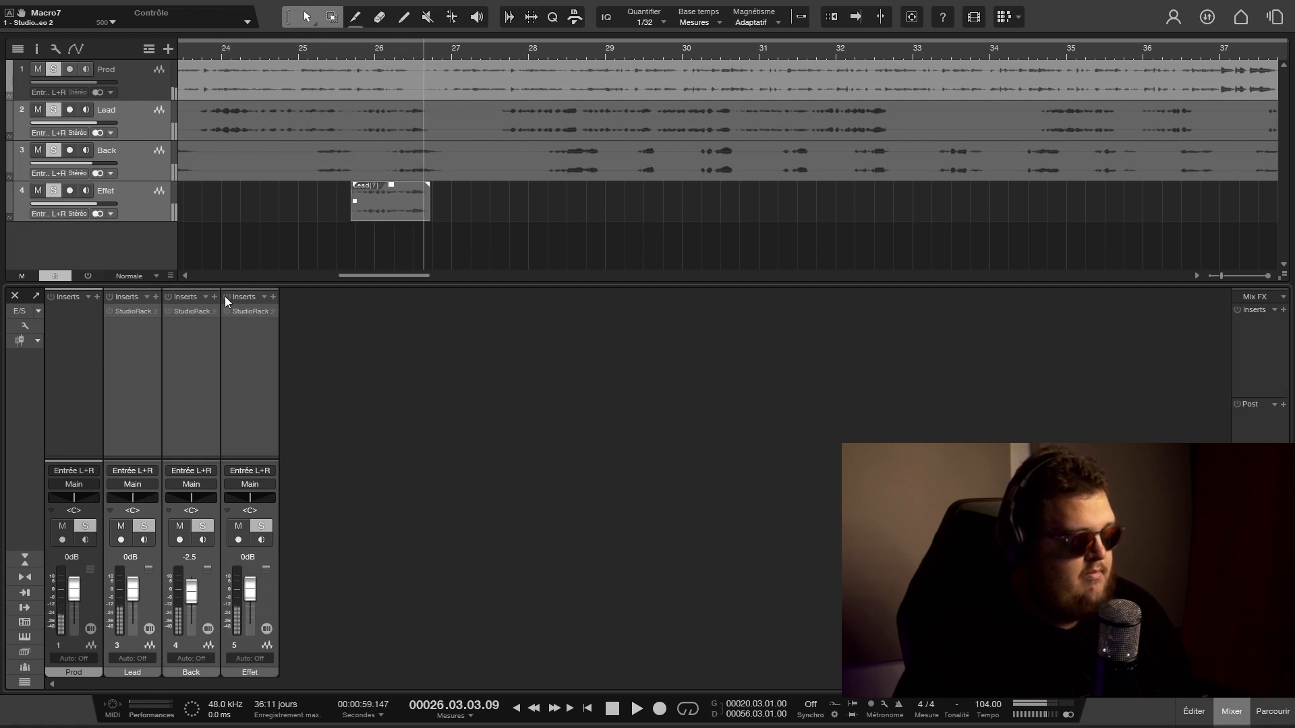
key(space)
key(space)
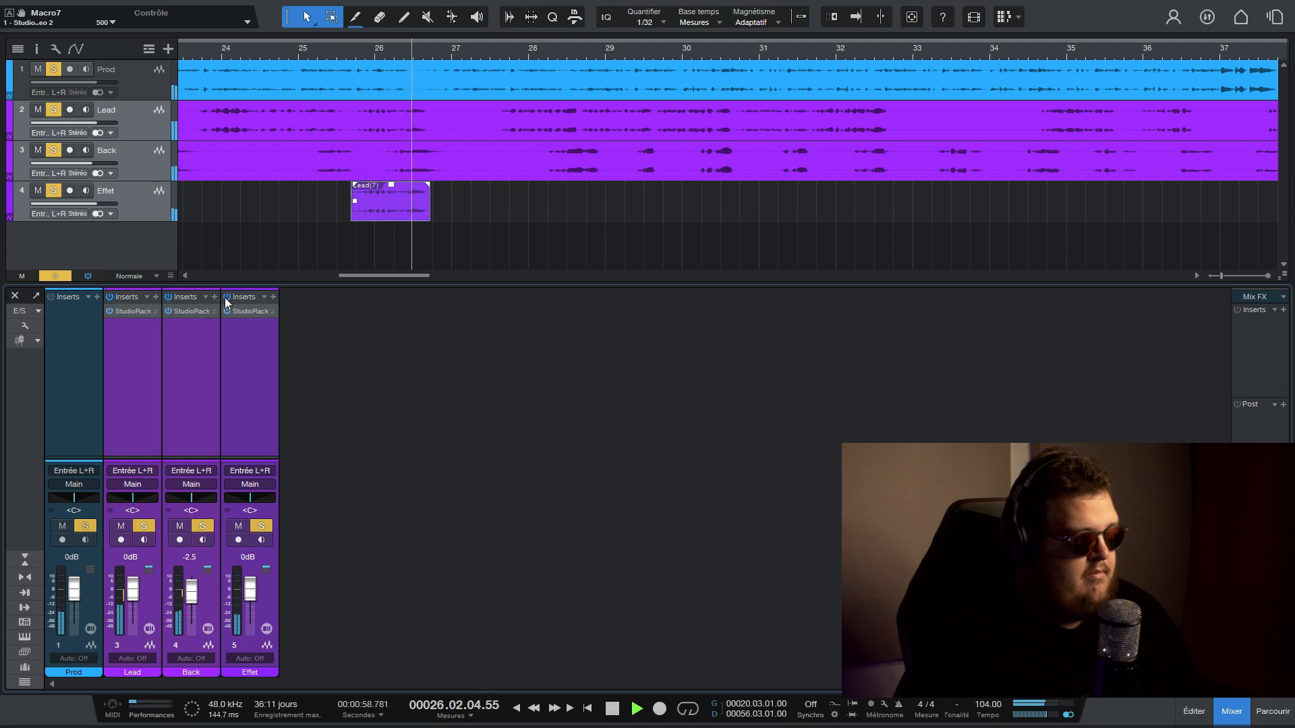
Stop playback, open the Back channel's StudioRack and mute Prod, Lead and Effet to isolate Back
key(space)
click(132, 311)
click(136, 396)
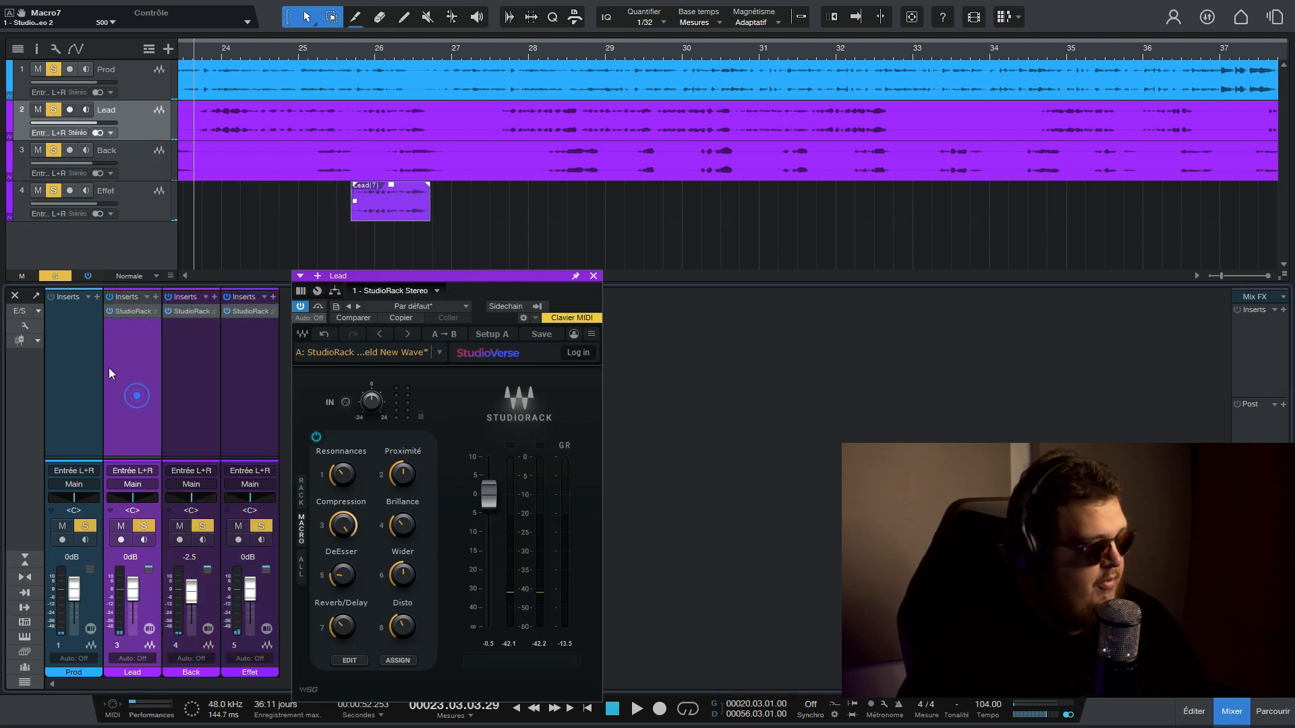
click(196, 311)
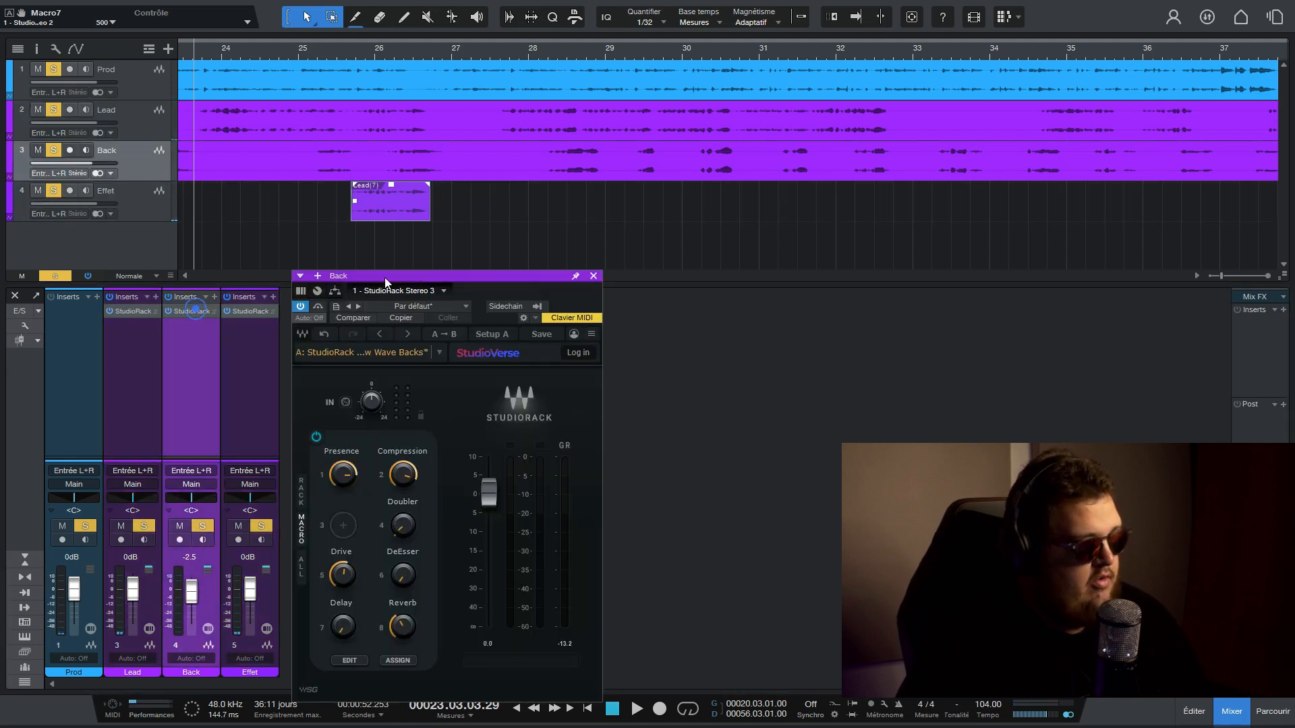
drag(418, 275, 424, 203)
click(38, 109)
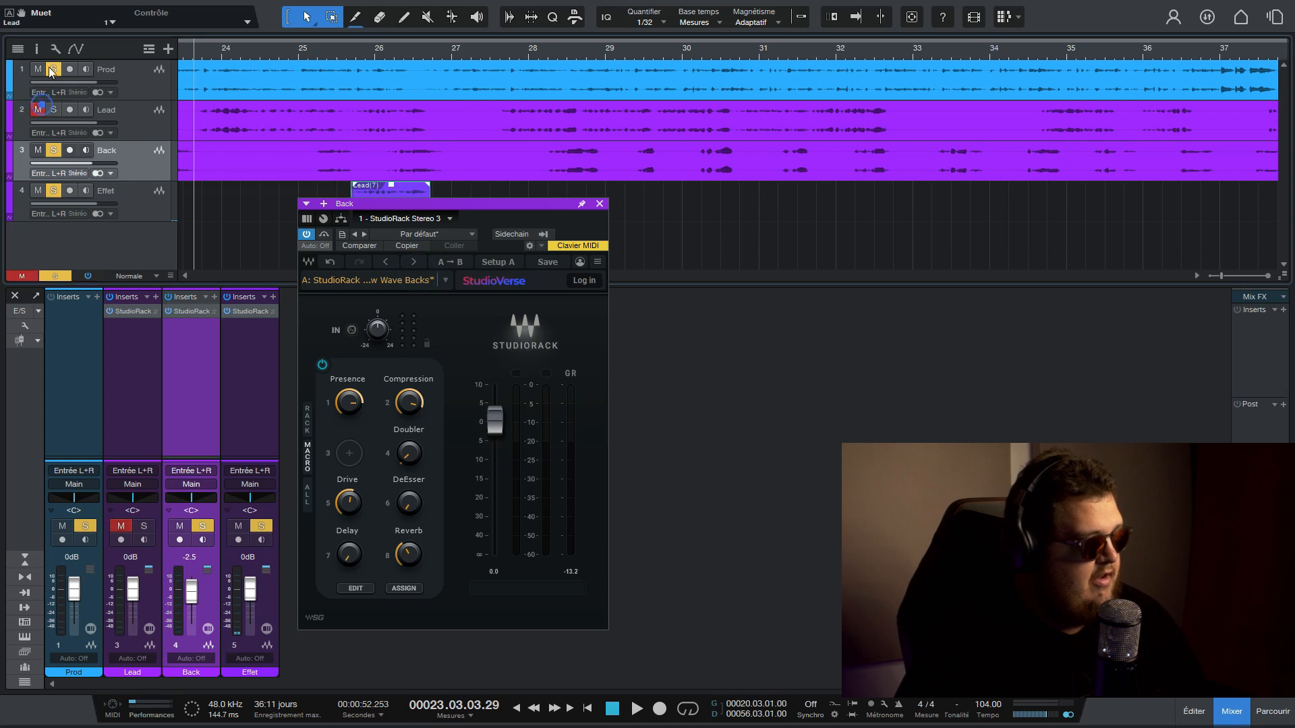
click(41, 192)
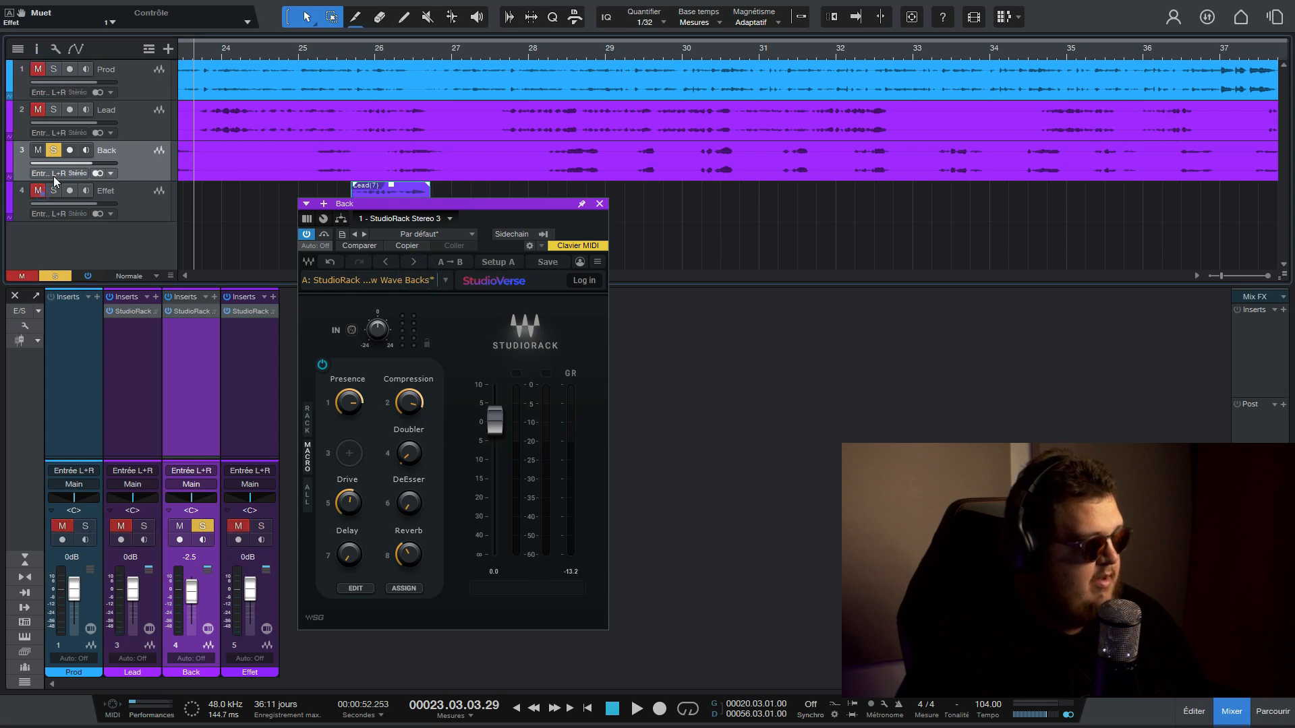
Compare the Back vocal from bar 25 with its StudioRack bypassed and re-enabled, and close the rack window
click(302, 51)
click(307, 234)
key(space)
key(space)
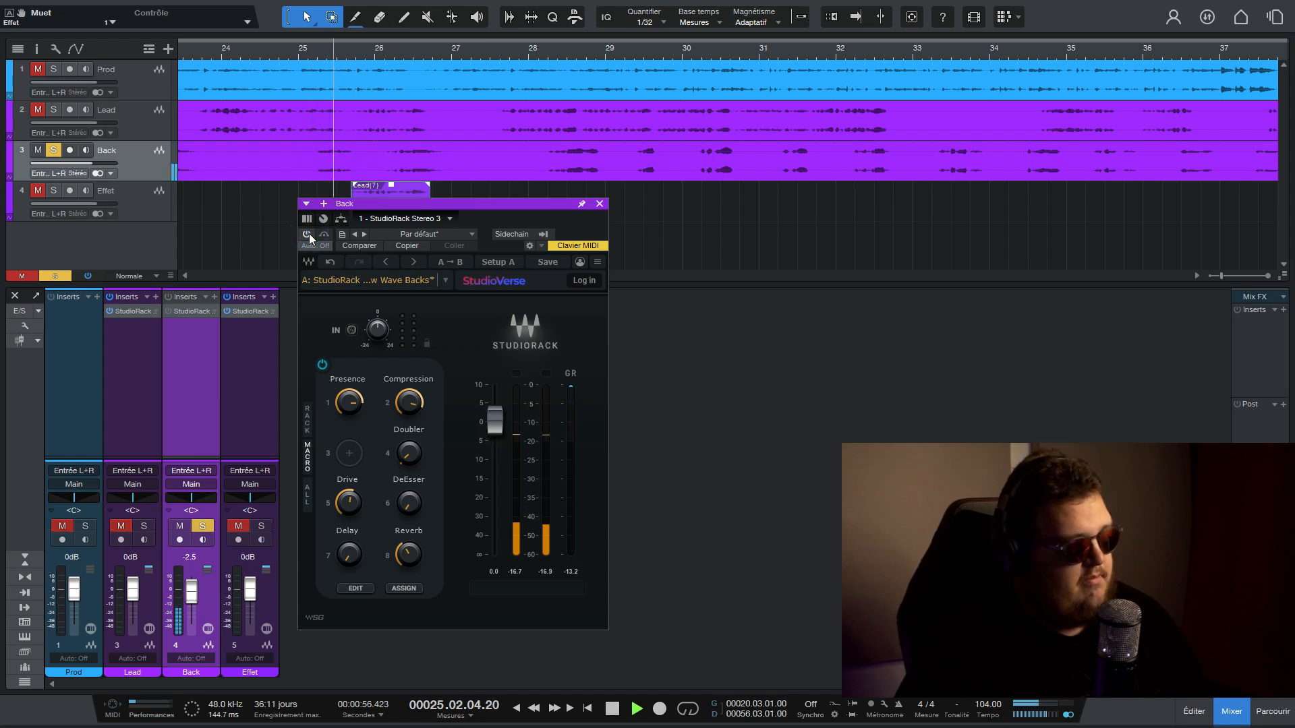
key(space)
key(space)
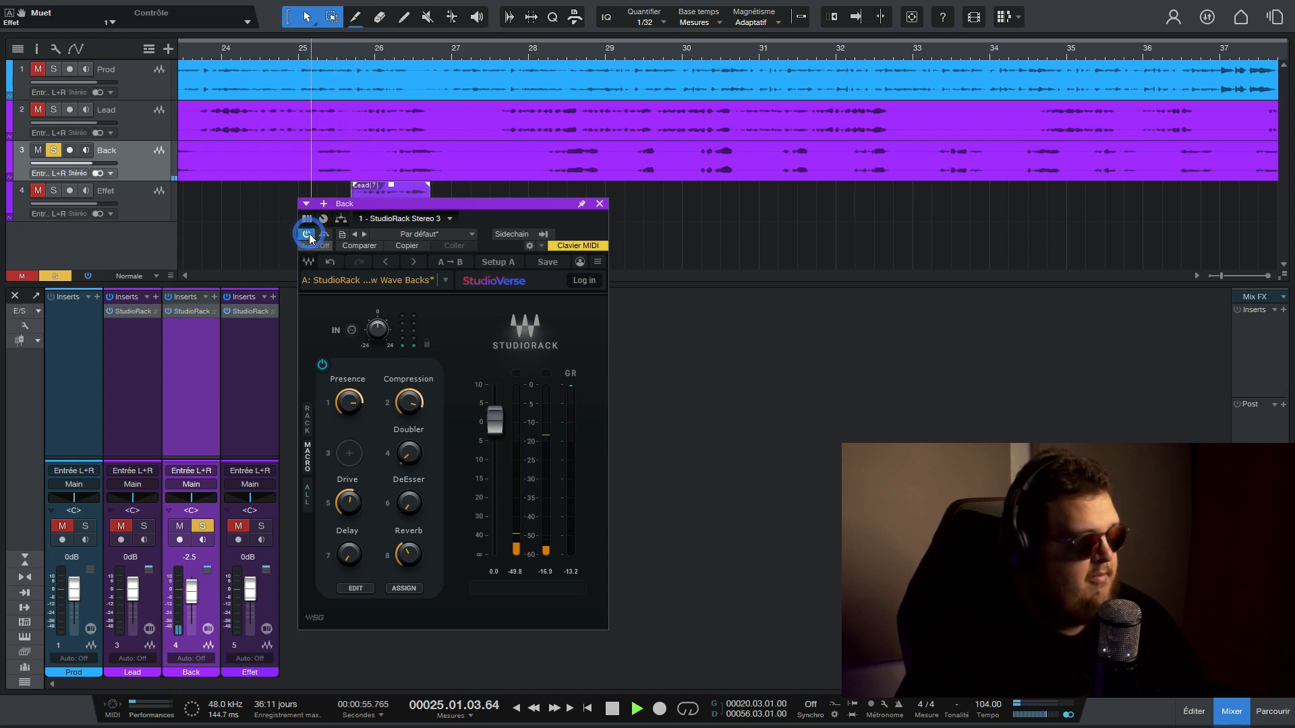
click(600, 203)
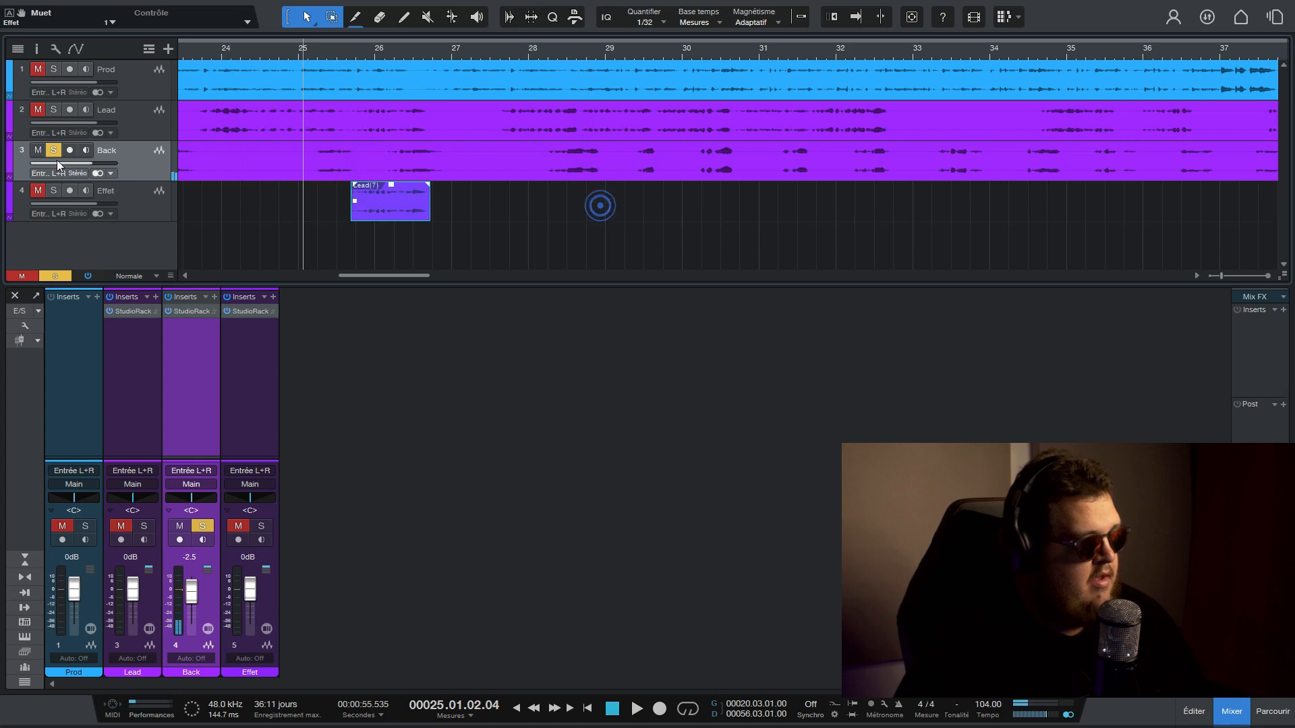
Isolate the Effet track and compare it from bar 25 with its StudioRack bypassed and re-enabled
click(53, 149)
click(53, 190)
click(225, 311)
key(space)
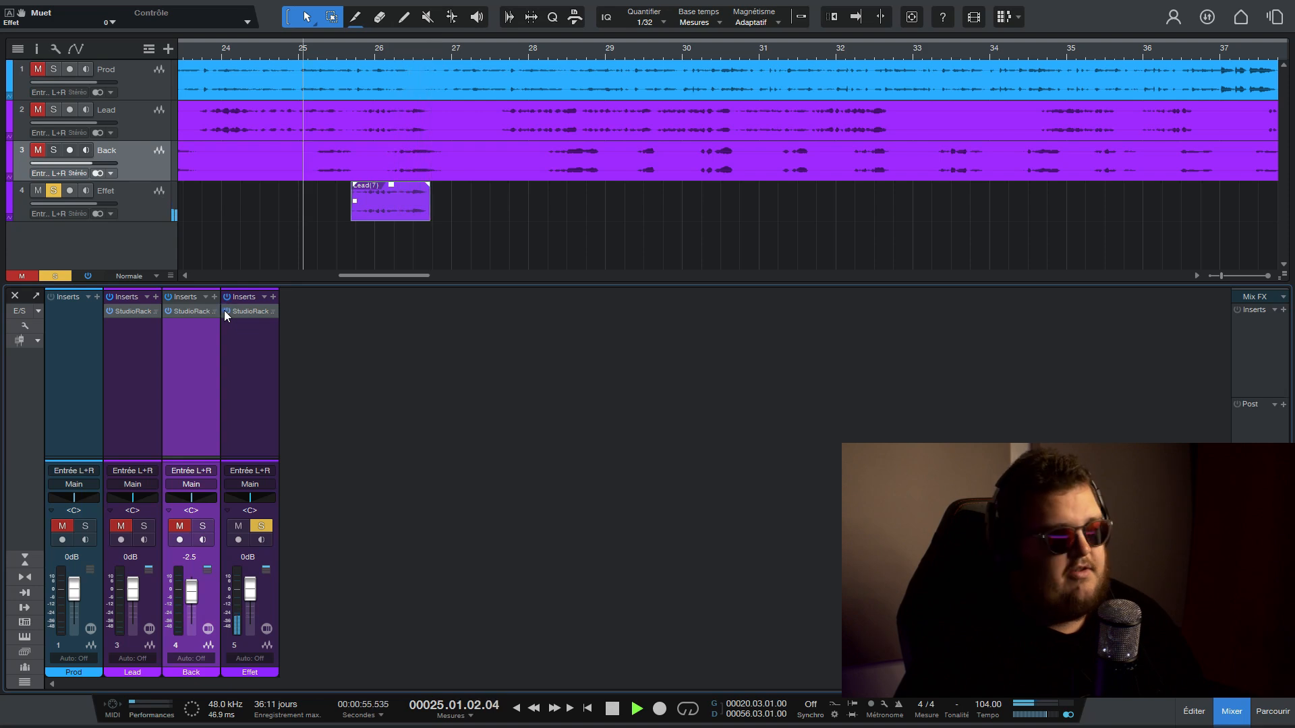
click(226, 311)
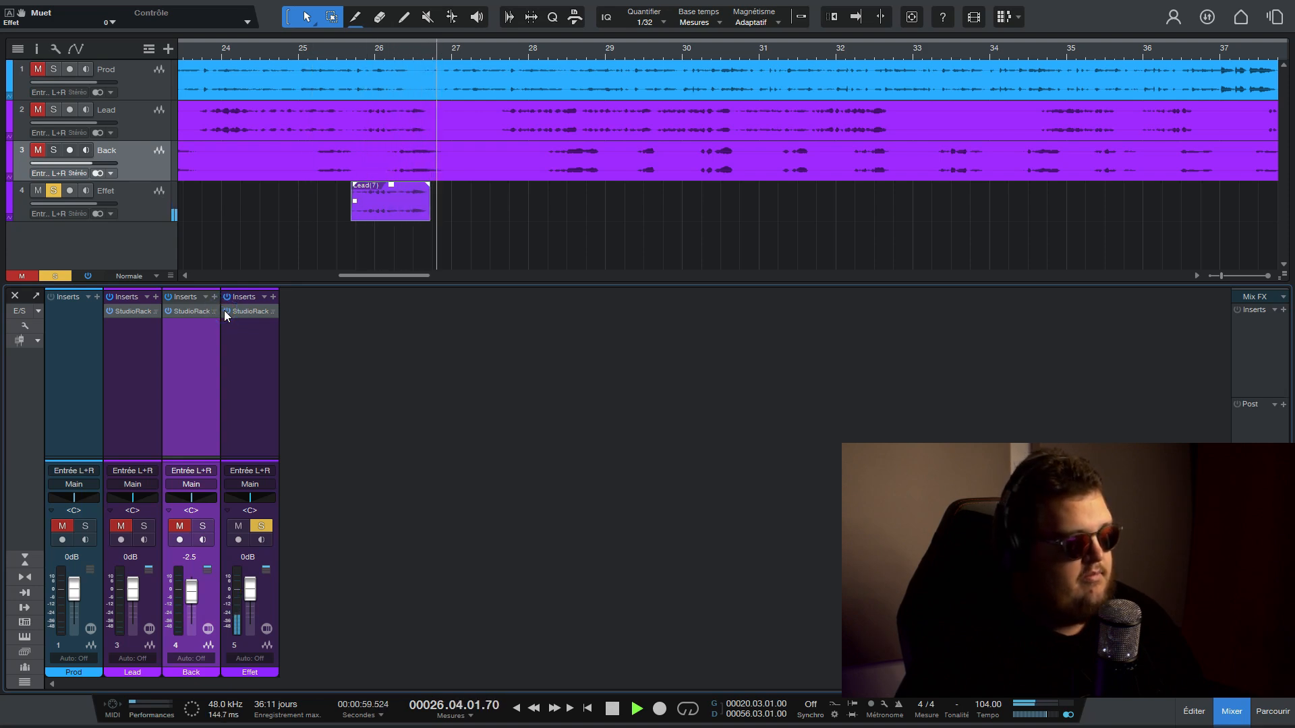
Bring all four tracks back in, stop playback and switch to the song "Mixer une voix comme Irko(2)"
click(53, 109)
key(space)
click(1270, 19)
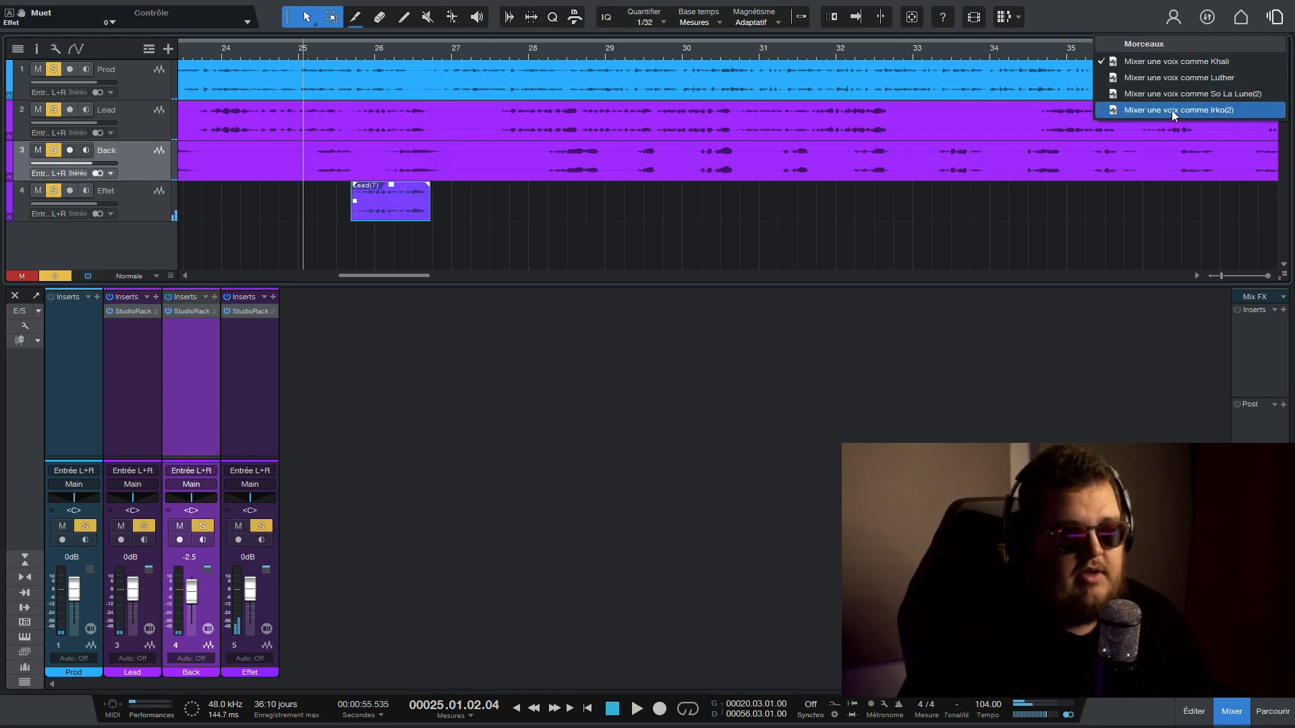
click(1171, 110)
click(638, 114)
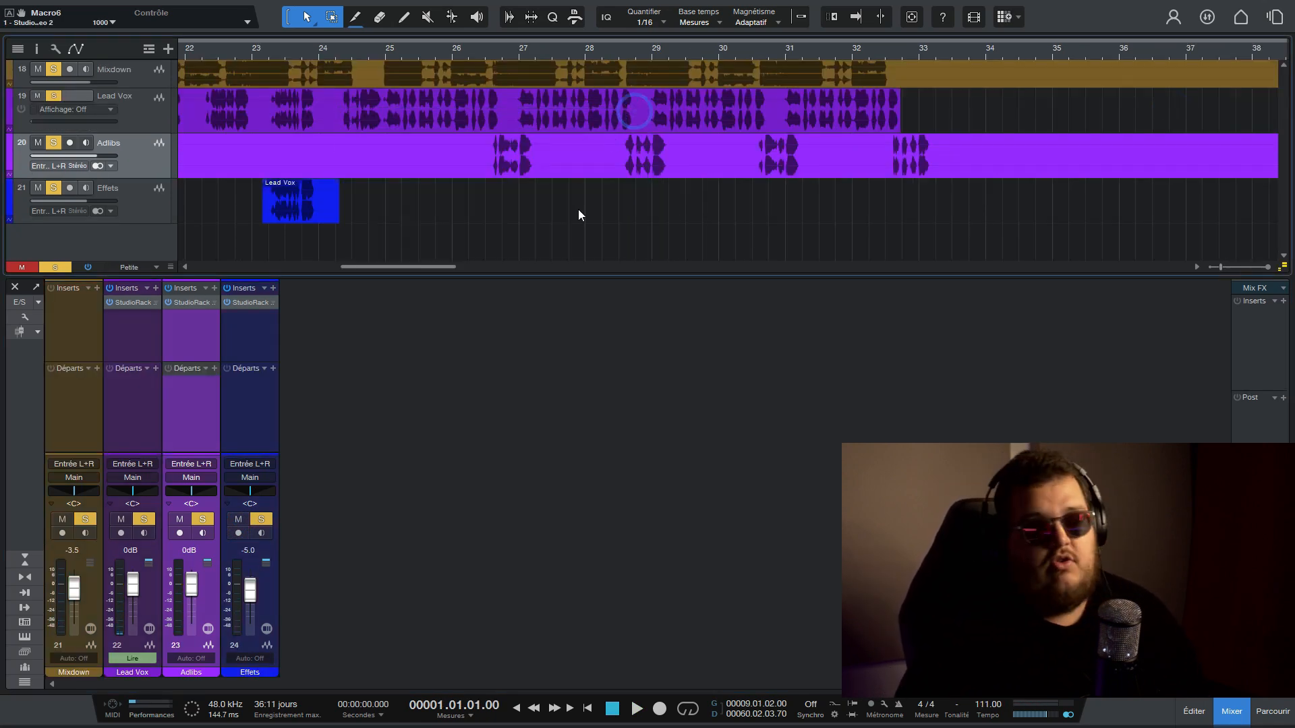
Compare the mix from bar 16 with StudioRack bypassed and re-enabled on Lead Vox, Adlibs and Effets together
scroll(431, 55, down, 6)
scroll(318, 54, up, 2)
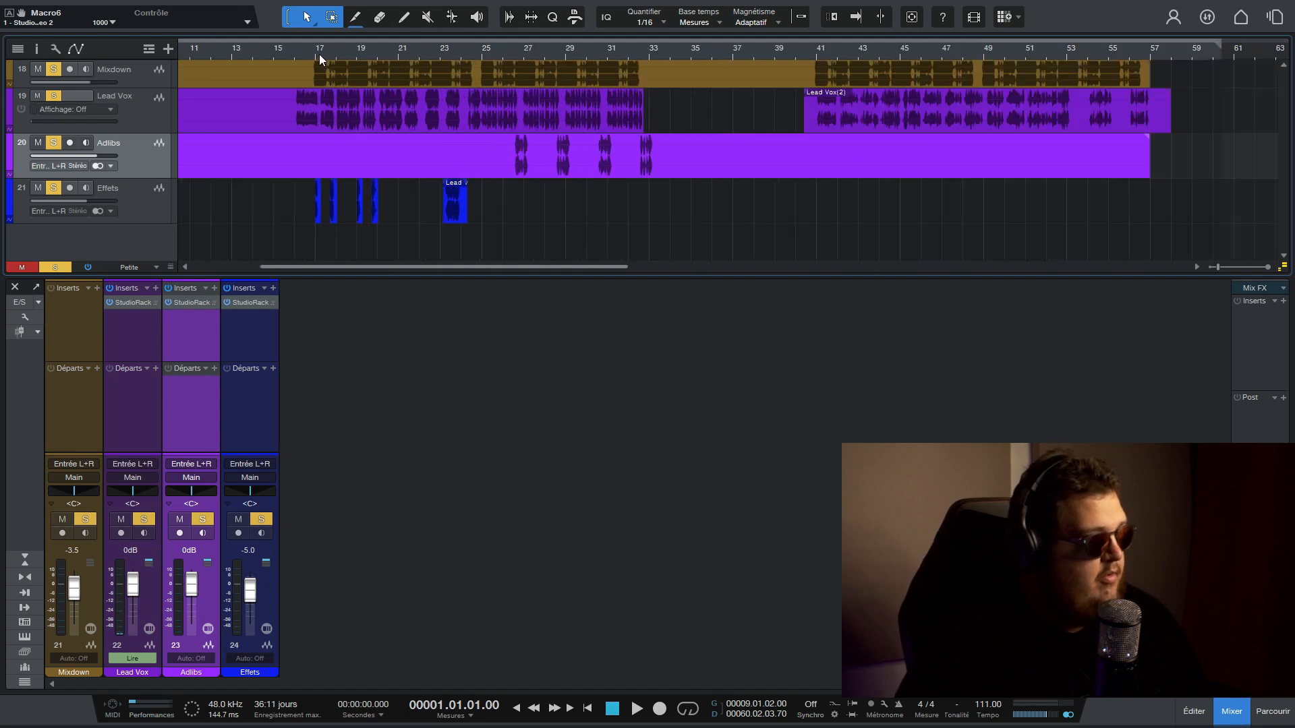
scroll(318, 54, up, 3)
click(264, 50)
click(124, 325)
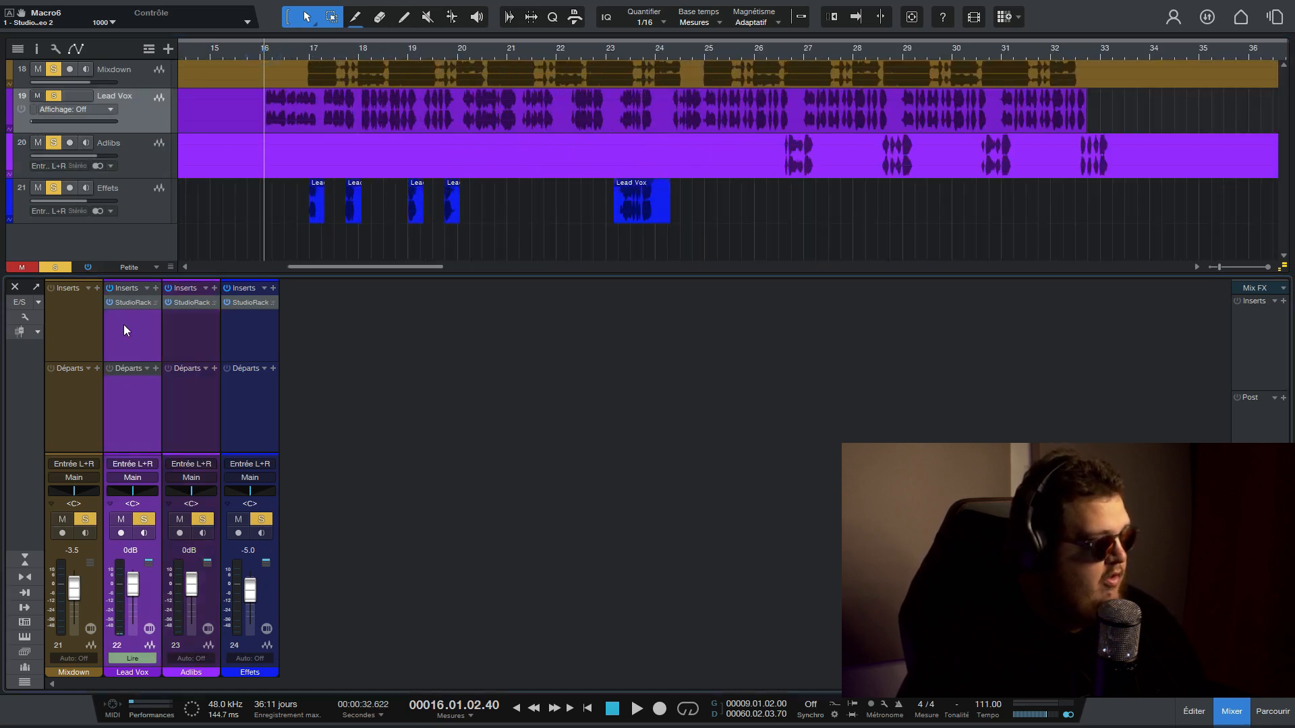
click(237, 318)
key(space)
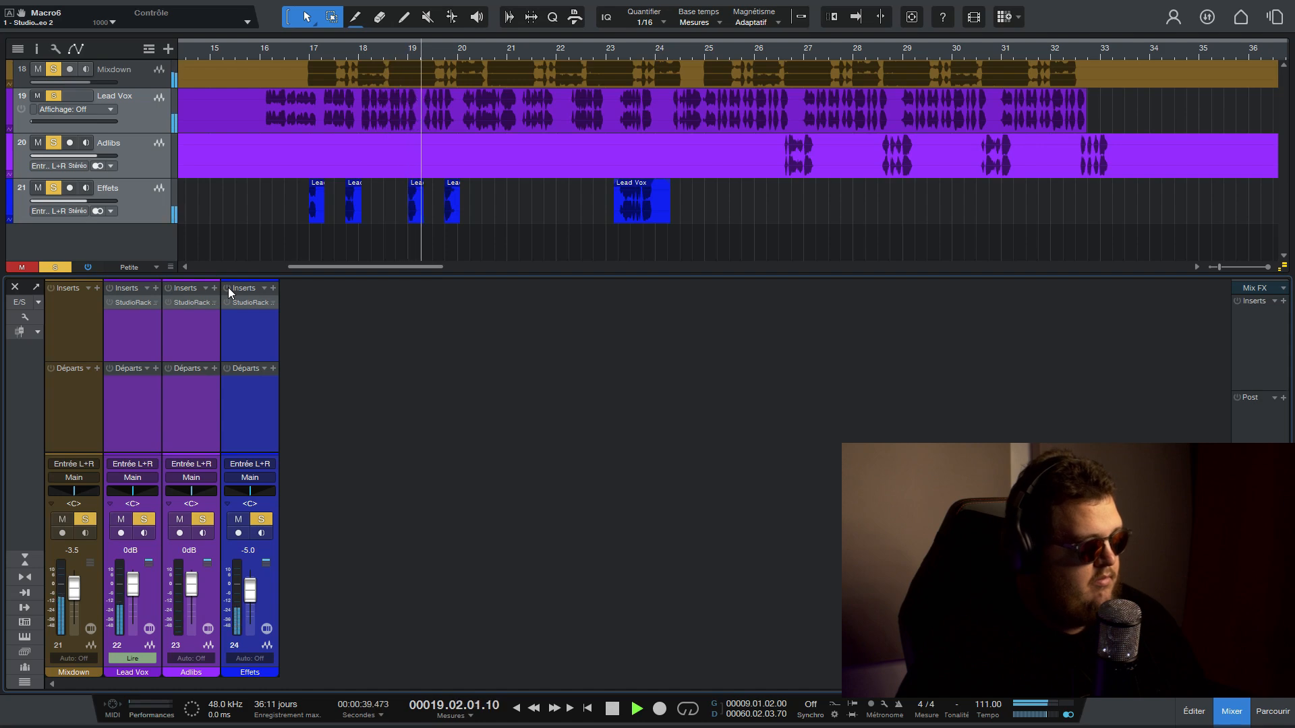
click(228, 287)
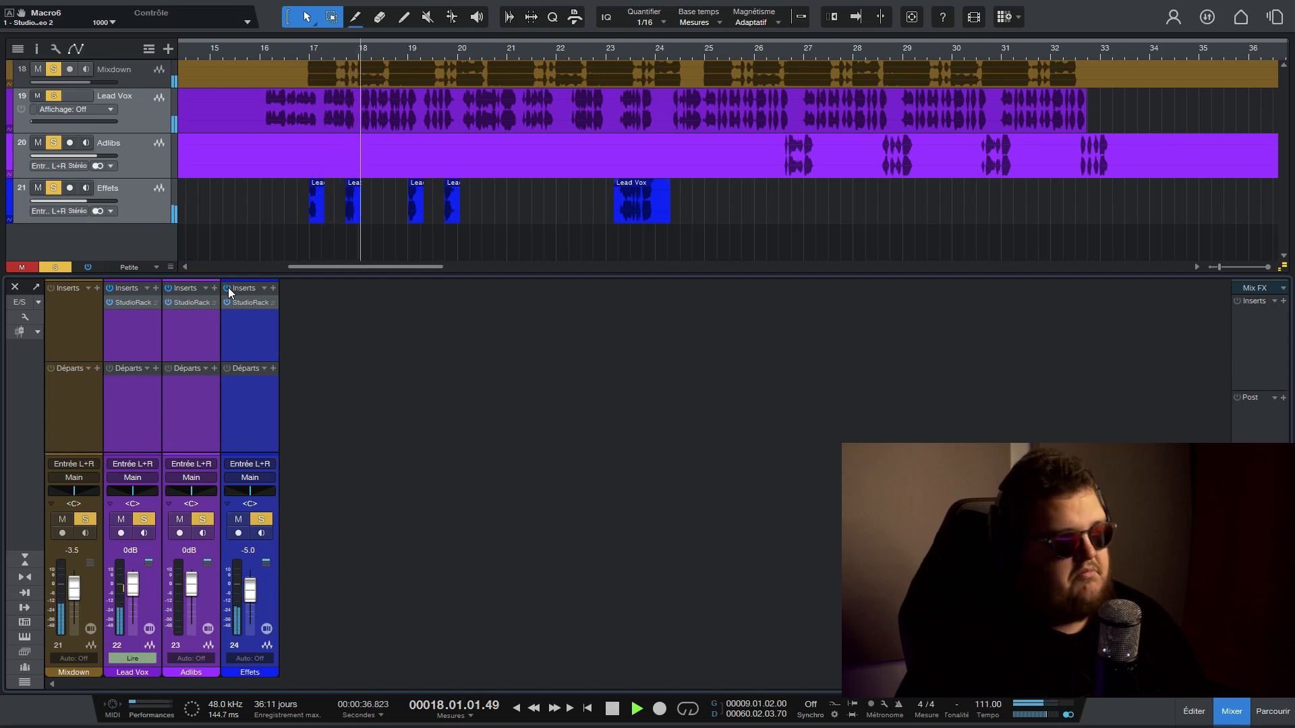
Lower the Effets channel's volume to -7.5 dB and repeat the bypassed and processed comparison on all three vocal channels during playback
click(260, 438)
drag(251, 591, 251, 595)
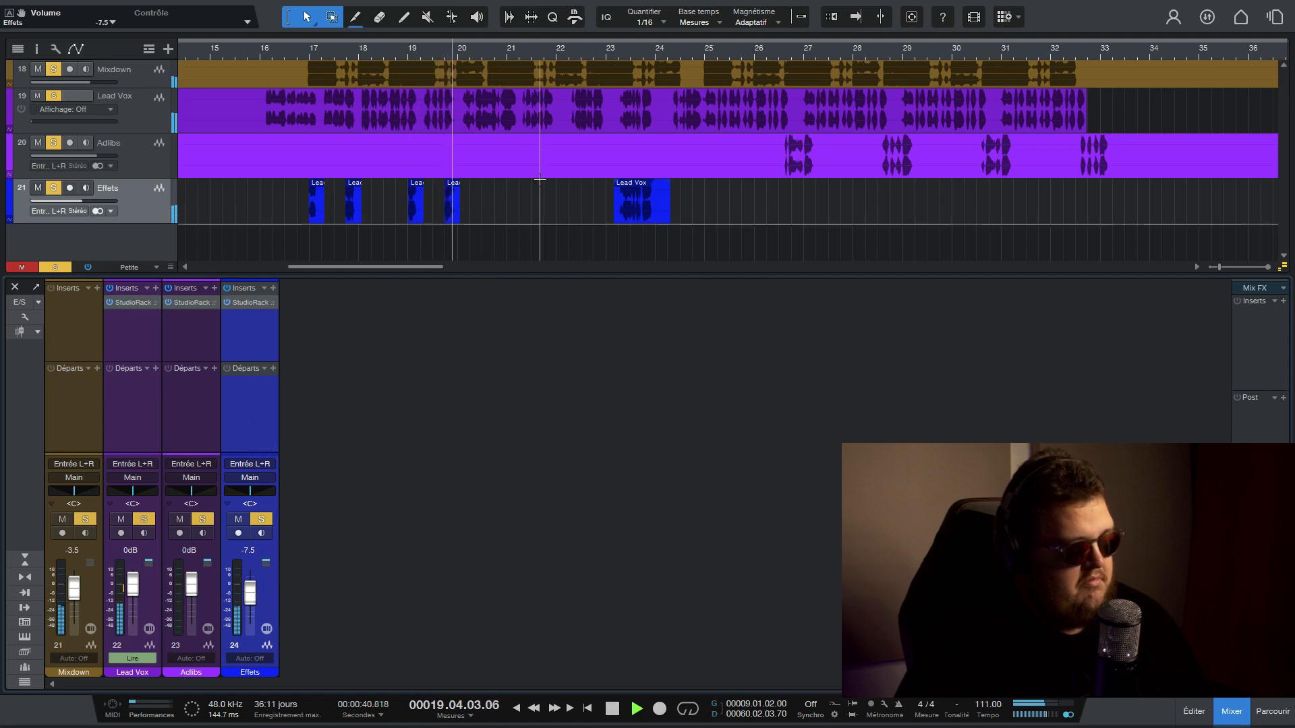
shift+click(132, 336)
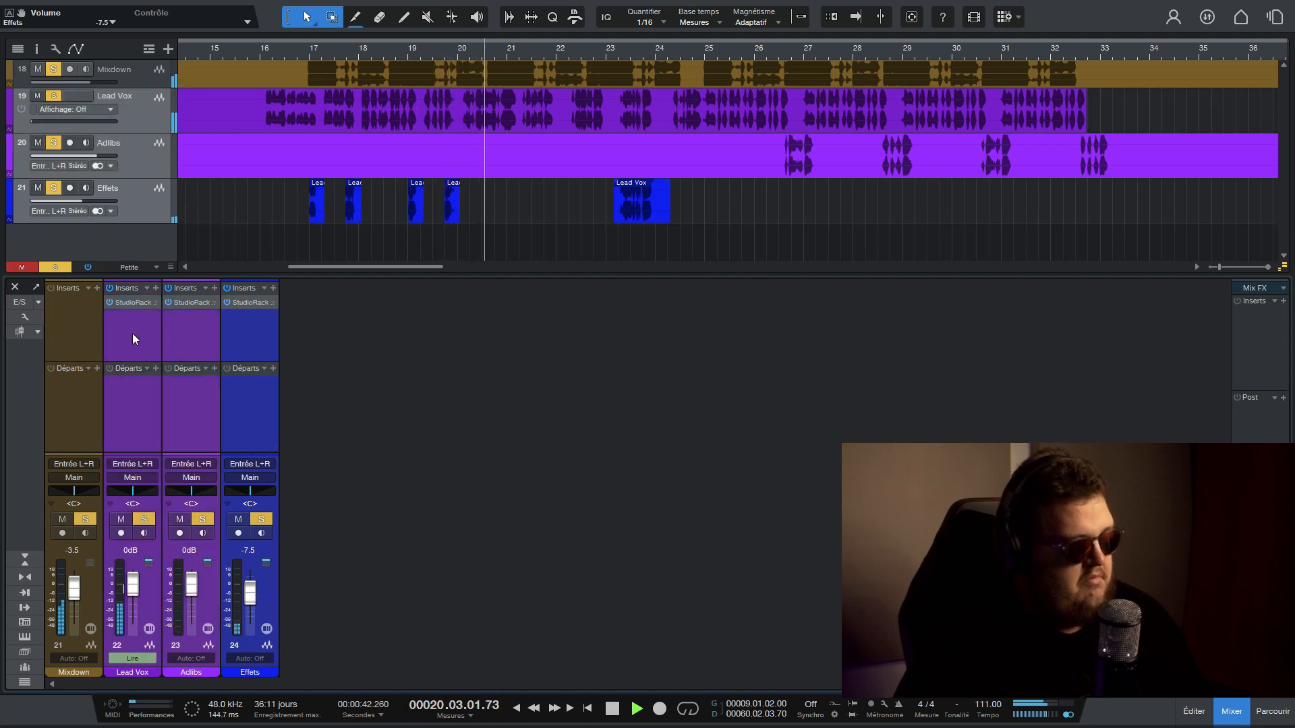
click(108, 288)
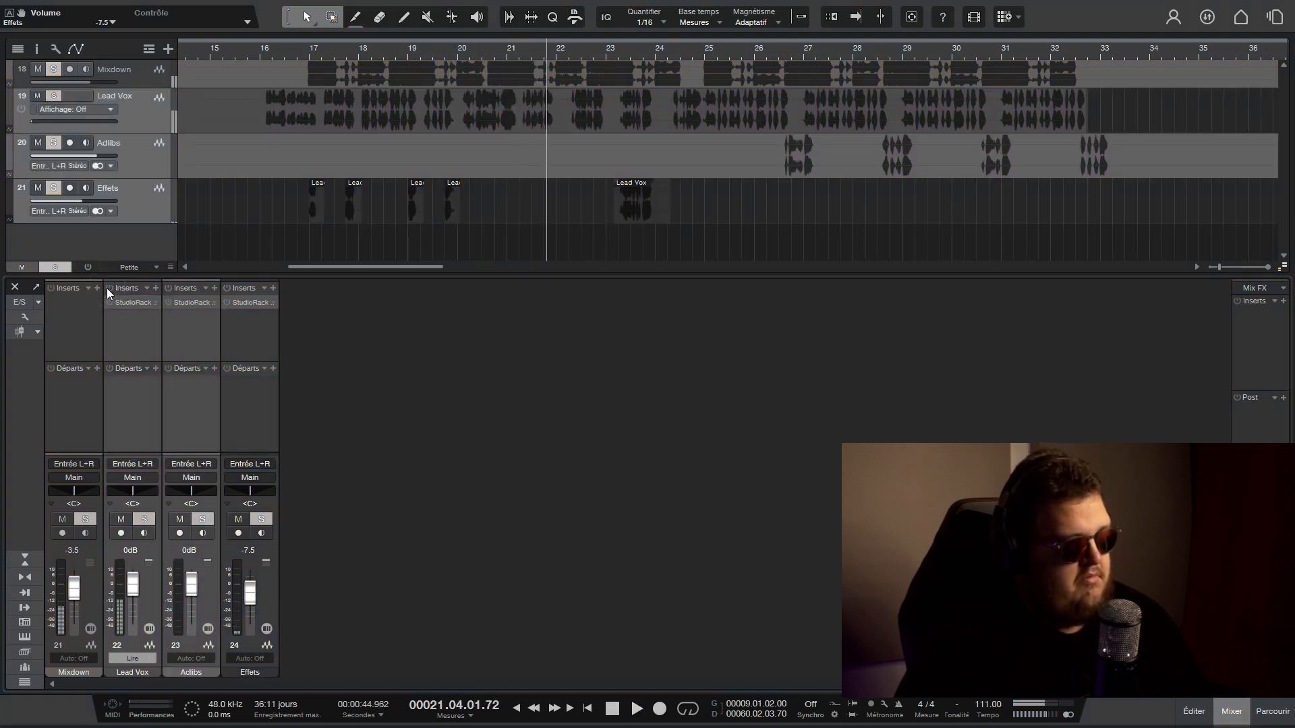
click(108, 288)
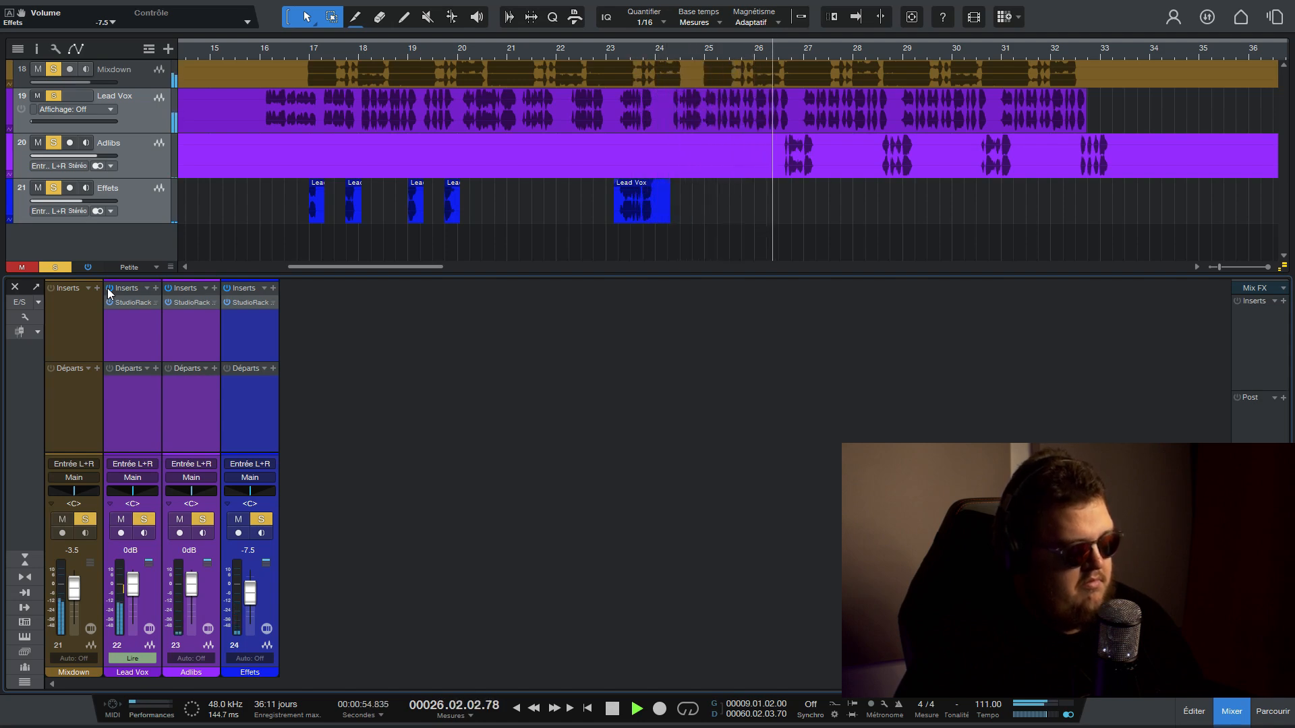
click(108, 289)
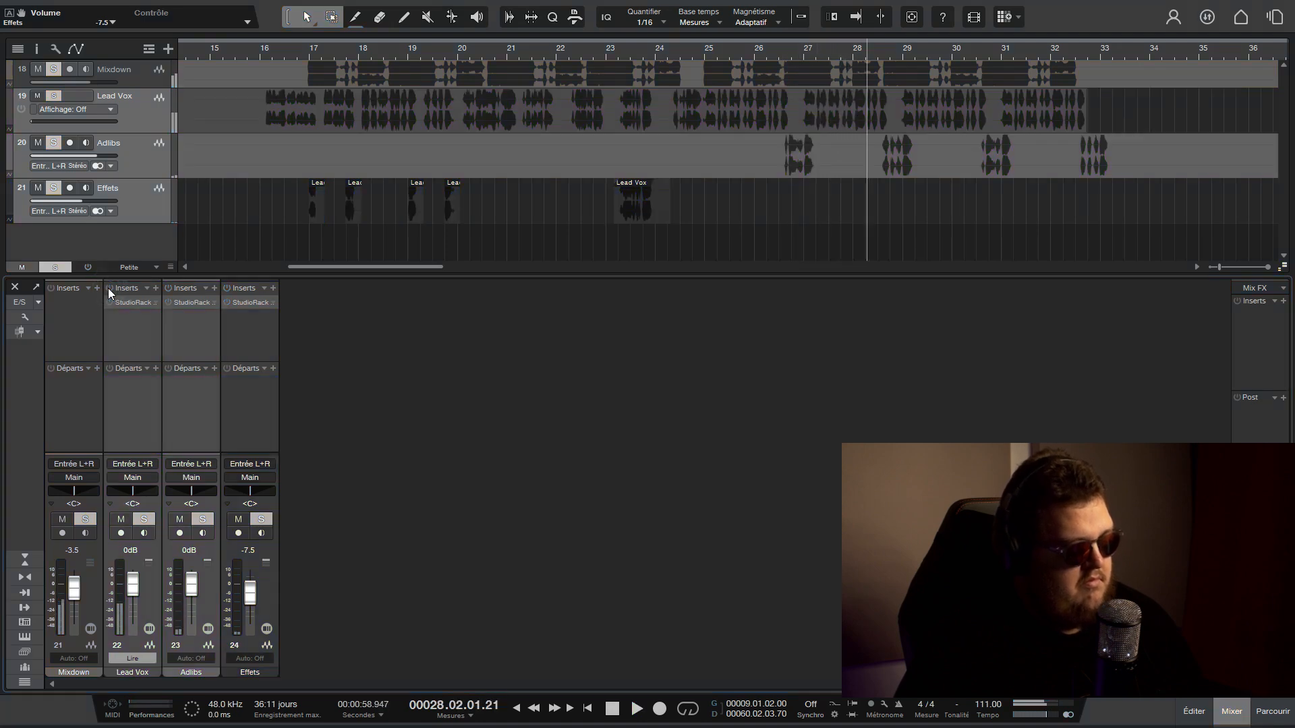
click(109, 288)
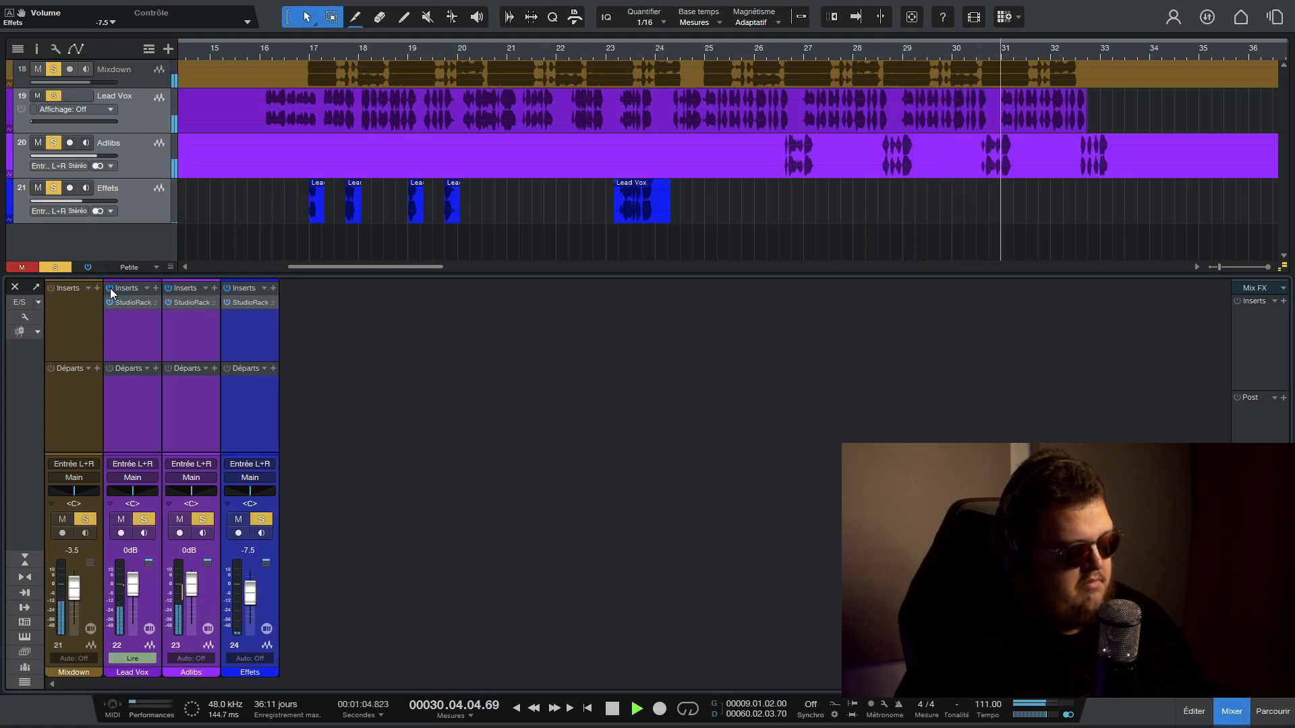
Stop playback, isolate the Adlibs track and compare it from around bar 26 with its StudioRack active and bypassed
scroll(480, 45, down, 5)
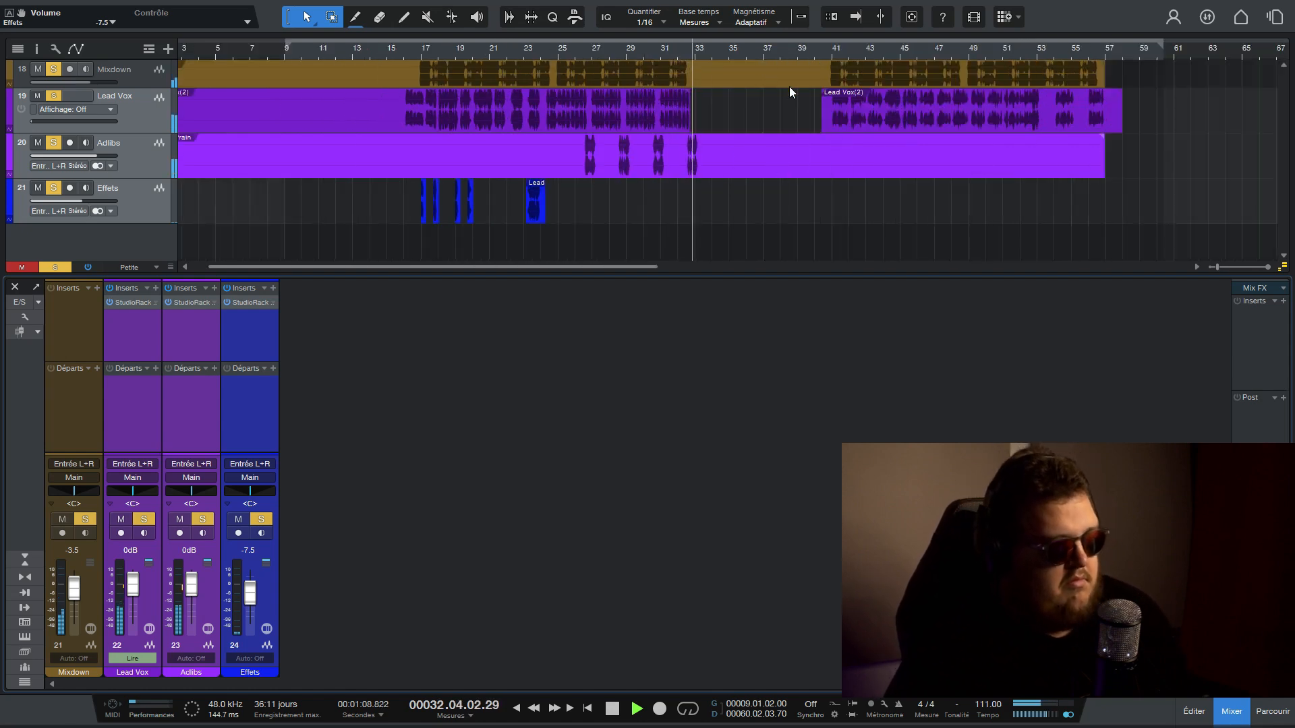
key(space)
scroll(583, 47, up, 8)
click(604, 46)
click(44, 267)
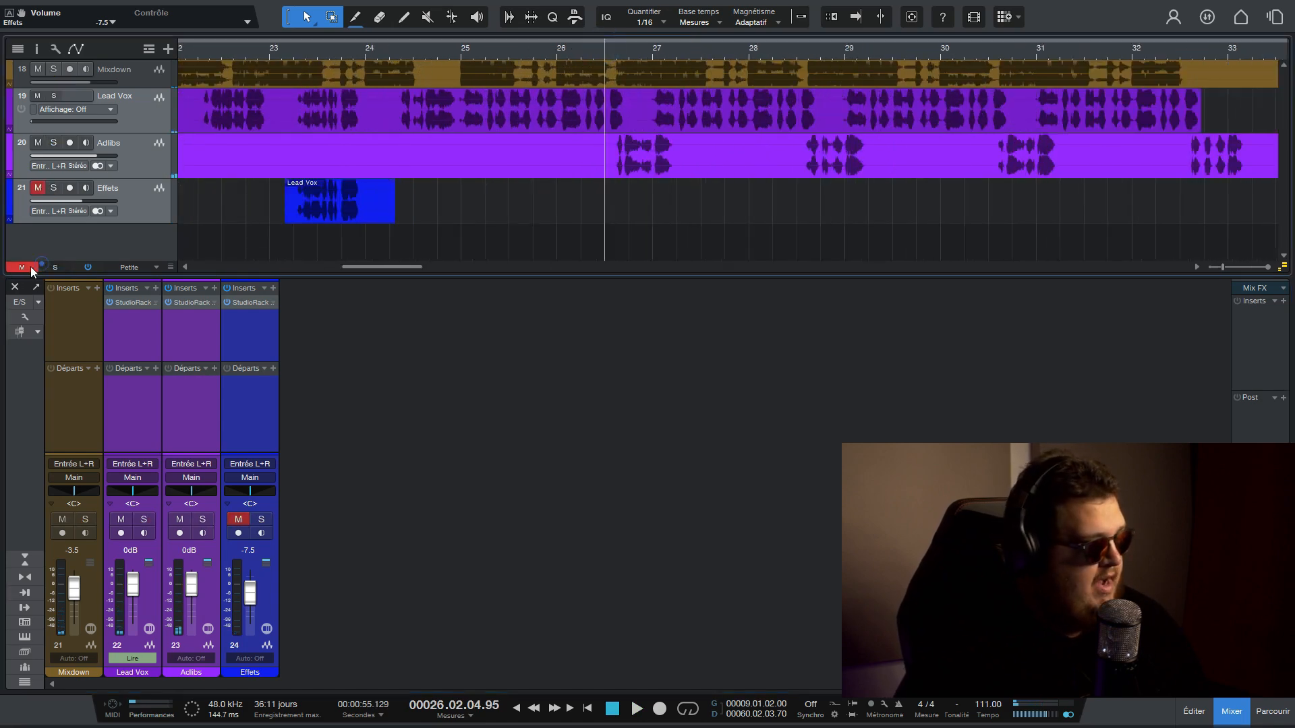
click(202, 519)
click(190, 338)
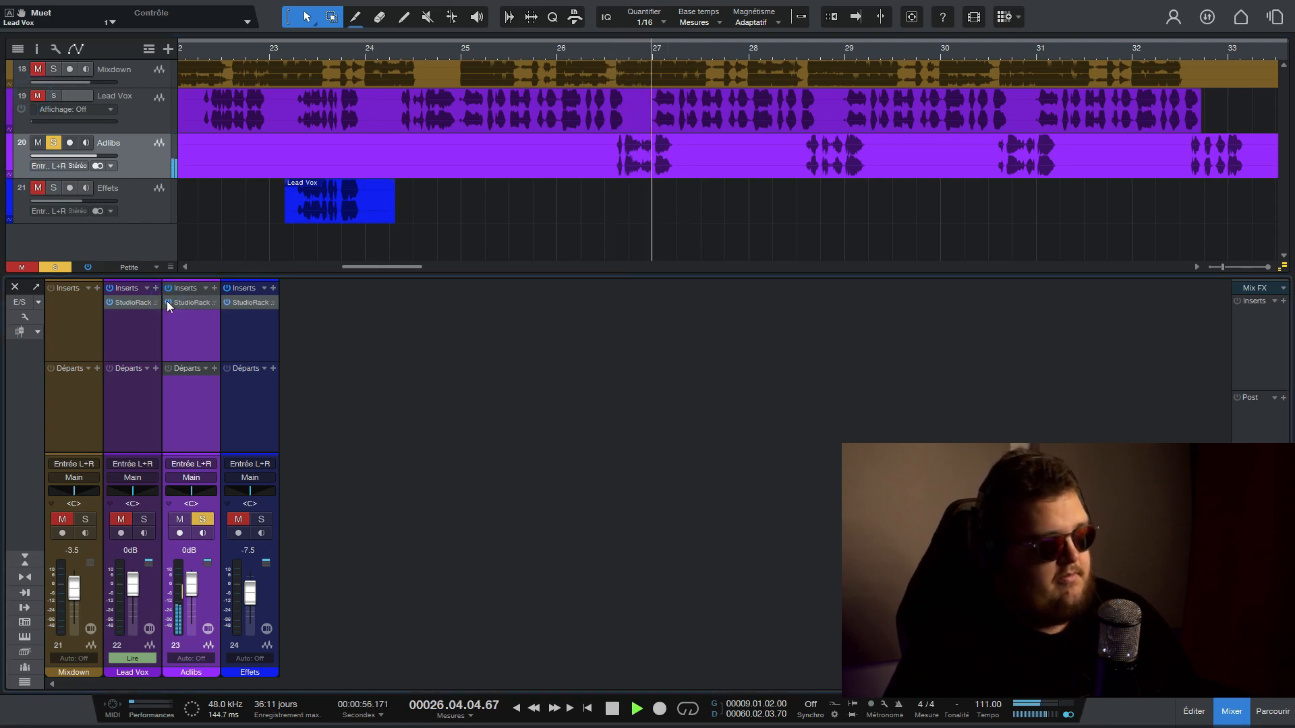
key(space)
click(167, 301)
Isolate Lead Vox, muting Adlibs, and compare it from around bar 24 with its StudioRack bypassed and active
click(399, 47)
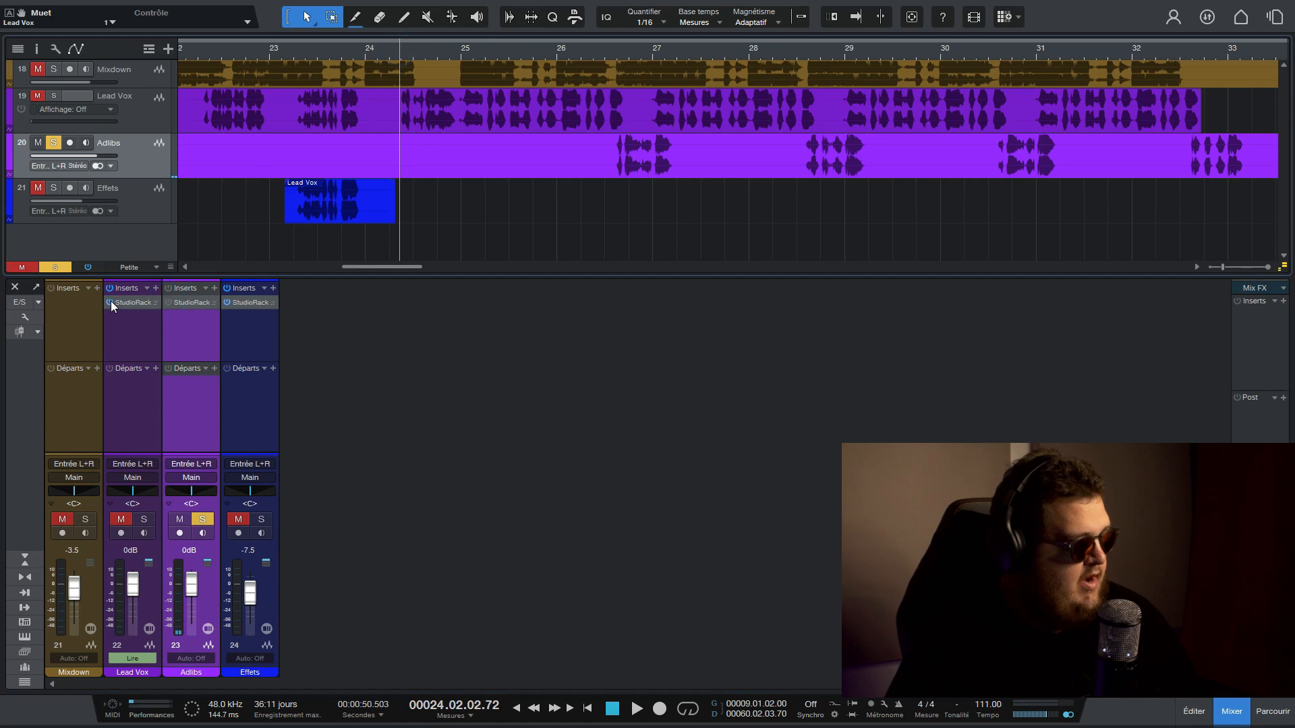
click(121, 519)
click(143, 519)
click(203, 518)
click(179, 518)
key(space)
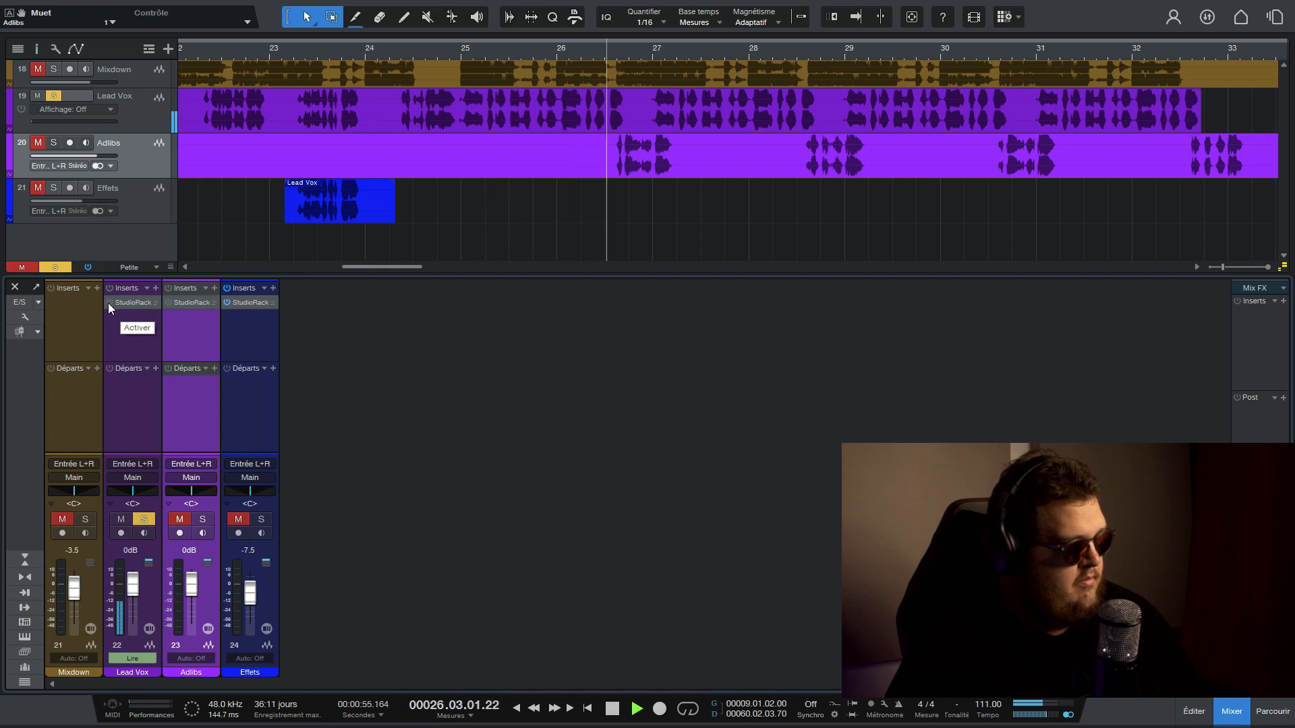
click(110, 302)
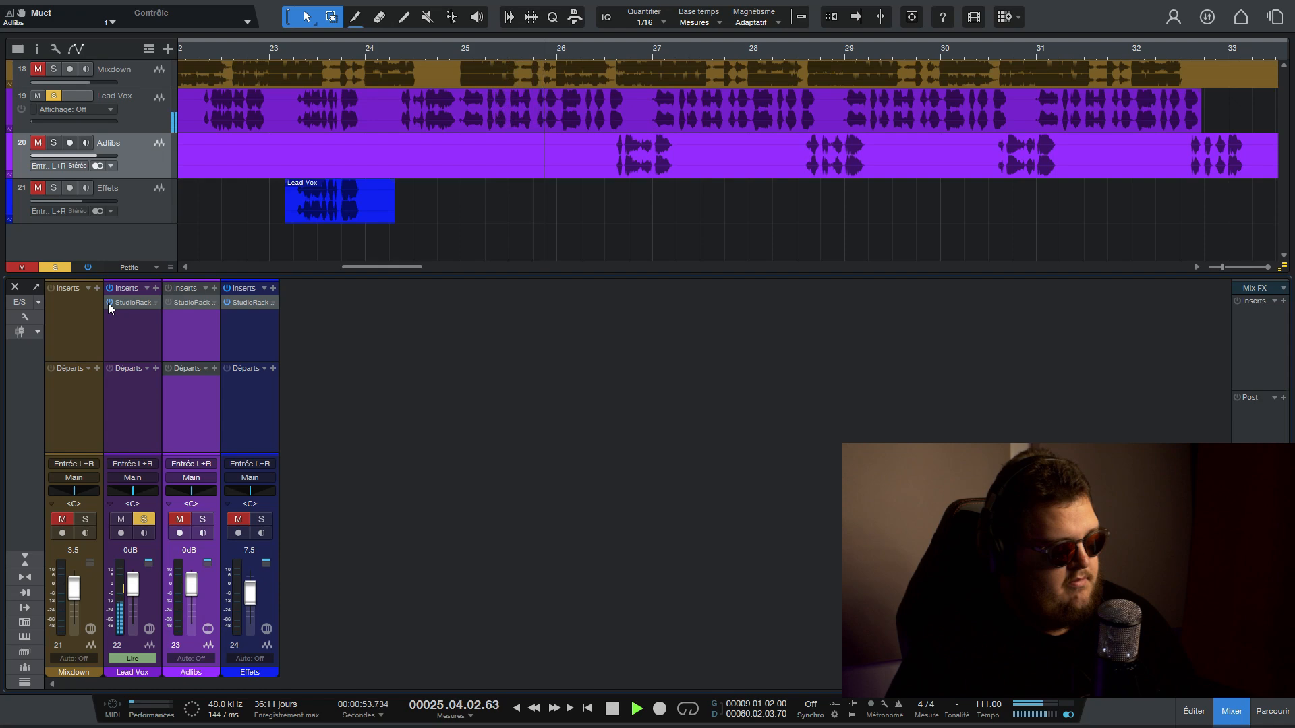
key(space)
click(109, 304)
Isolate the Effets track and compare its clip at bar 23 with StudioRack bypassed and re-enabled
click(278, 52)
click(53, 187)
click(38, 95)
click(225, 302)
key(space)
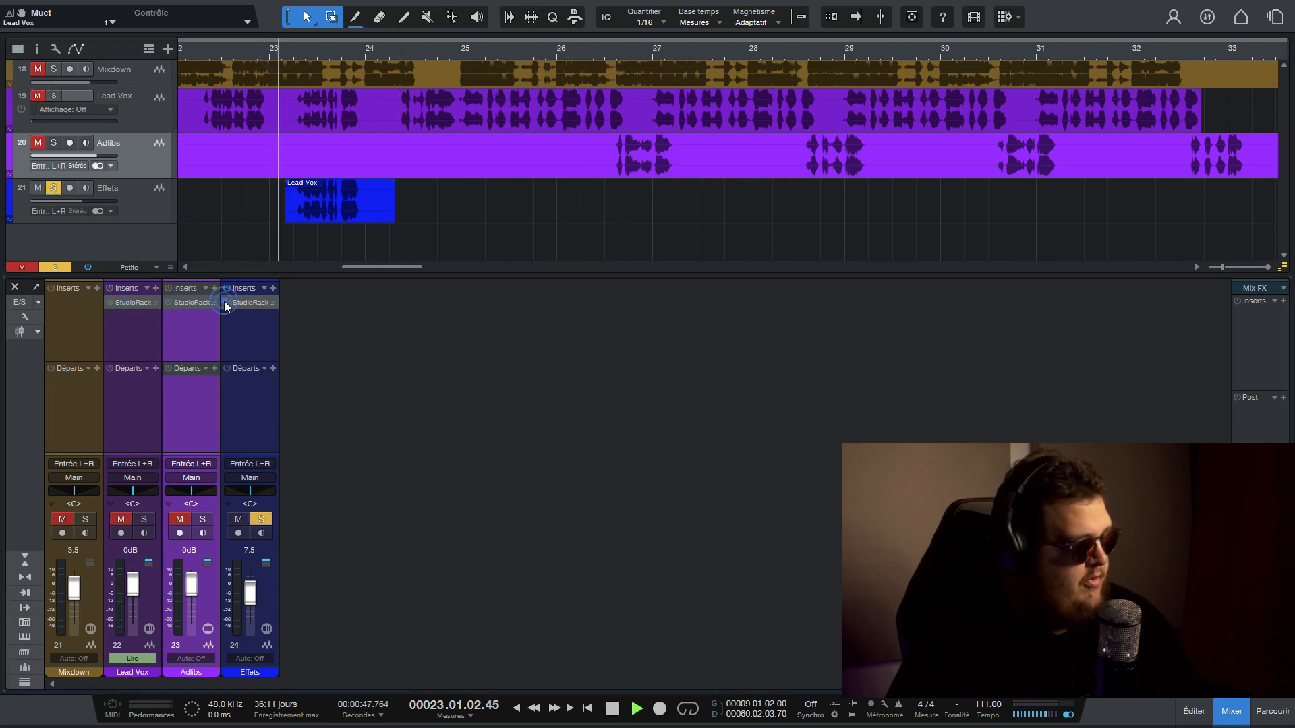
key(space)
click(223, 300)
key(space)
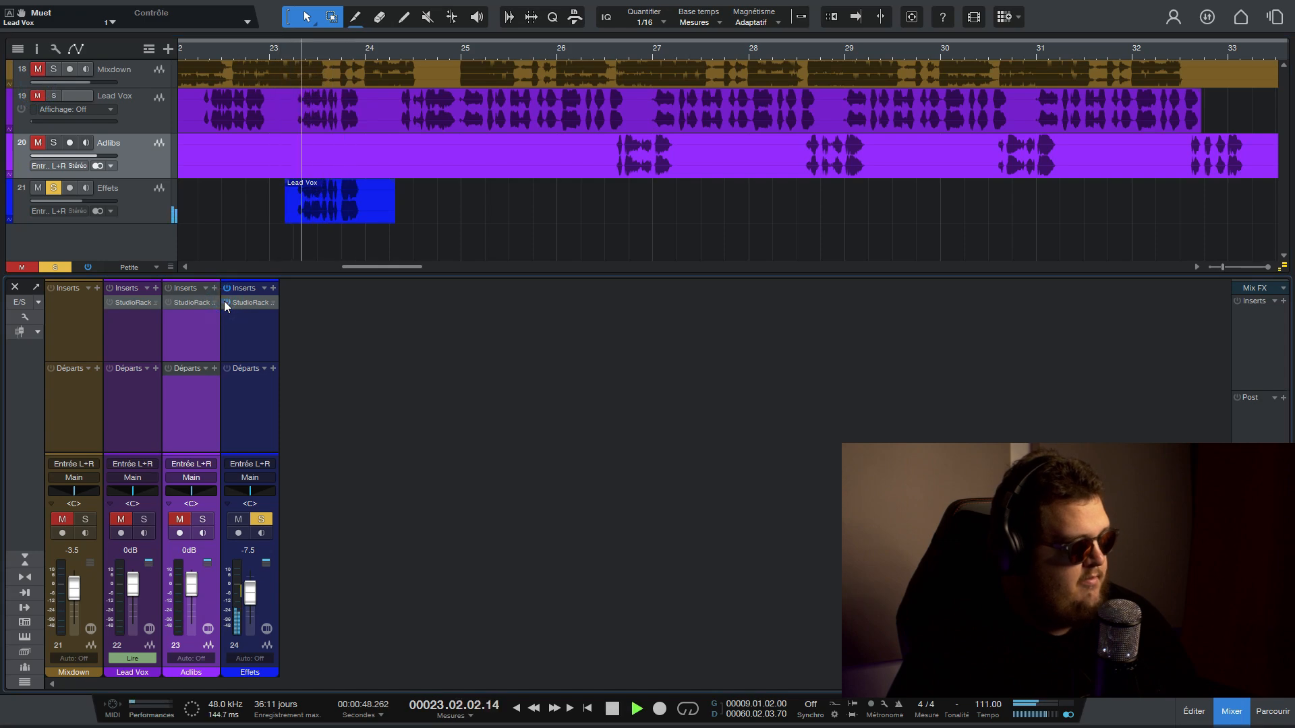
key(space)
Re-enable StudioRack on Lead Vox, Adlibs and Effets, solo the three vocal tracks and play them together from bar 23
scroll(331, 42, down, 4)
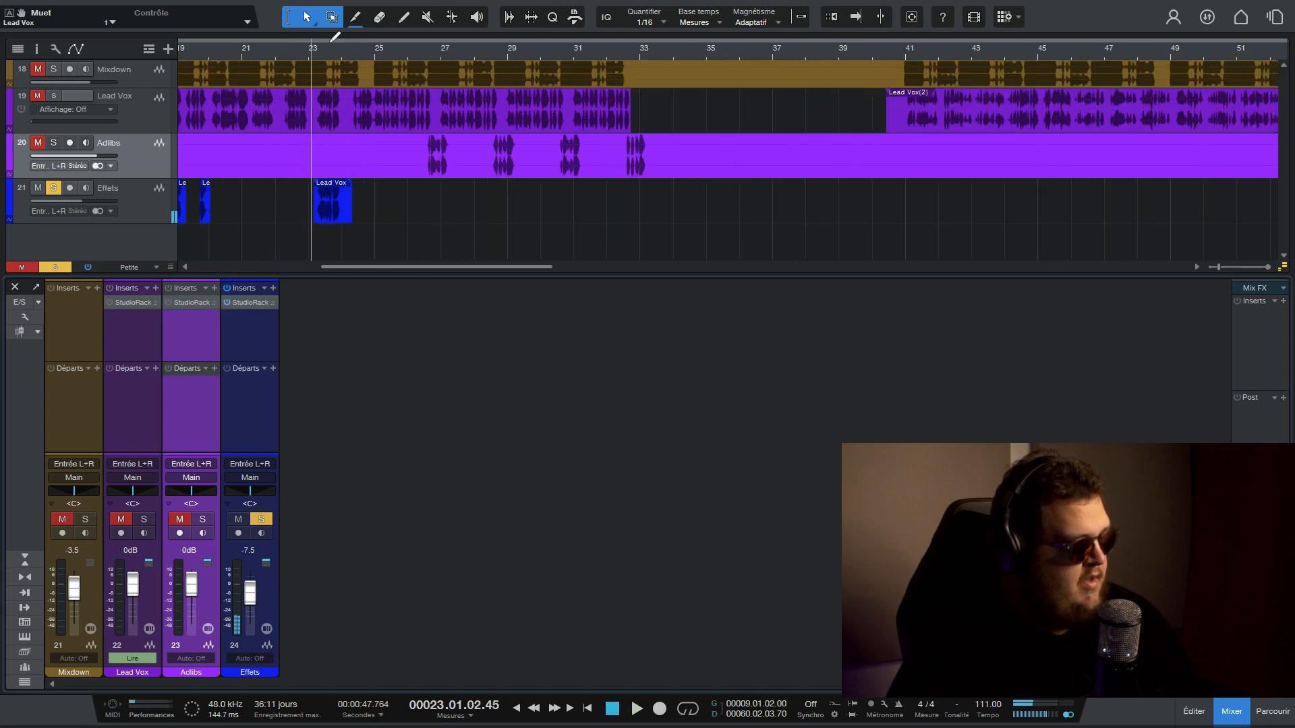
click(245, 341)
click(228, 288)
key(s)
key(space)
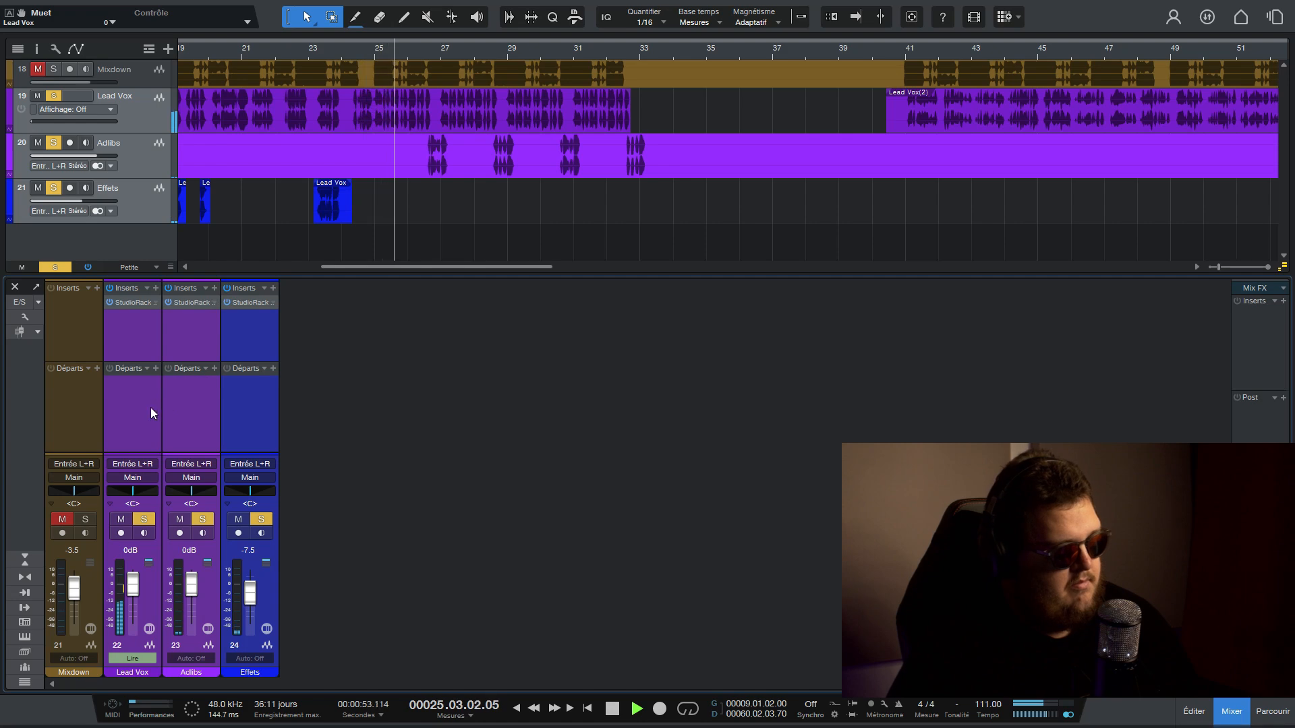
Unmute and solo the Mixdown instrumental to hear it with the processed vocals, and stop playback
click(62, 520)
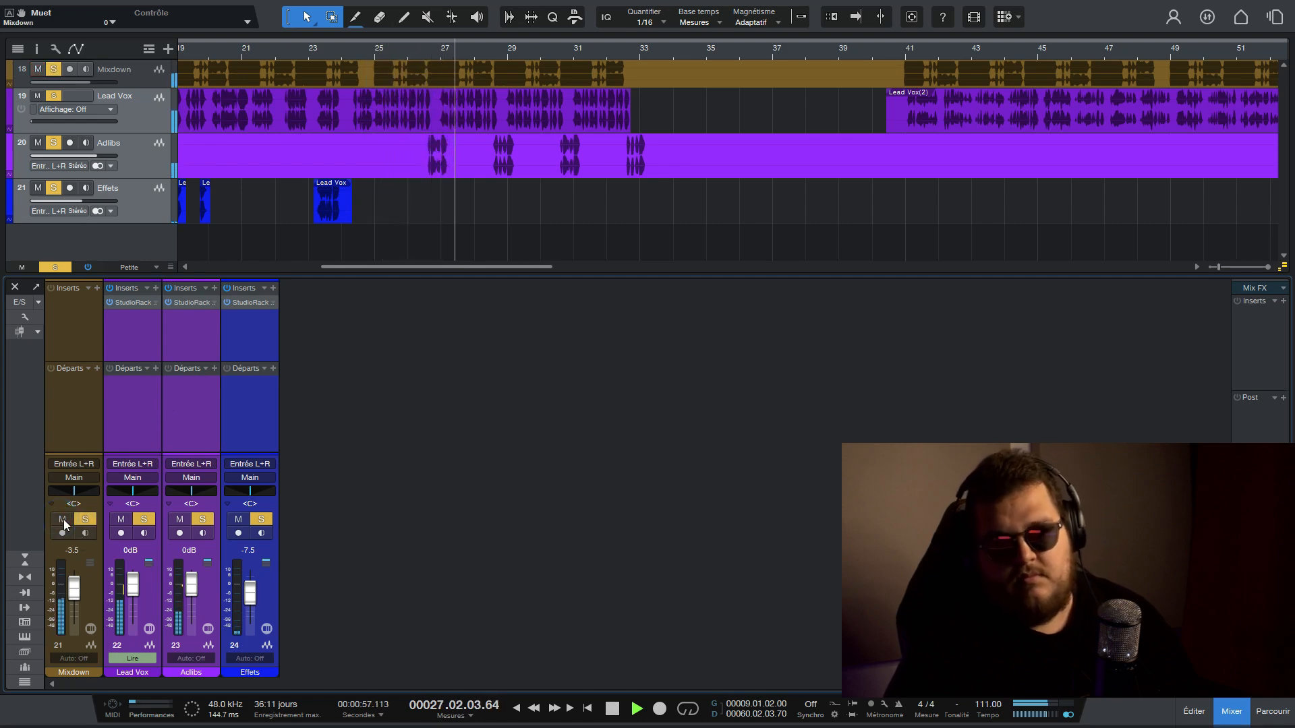
click(86, 518)
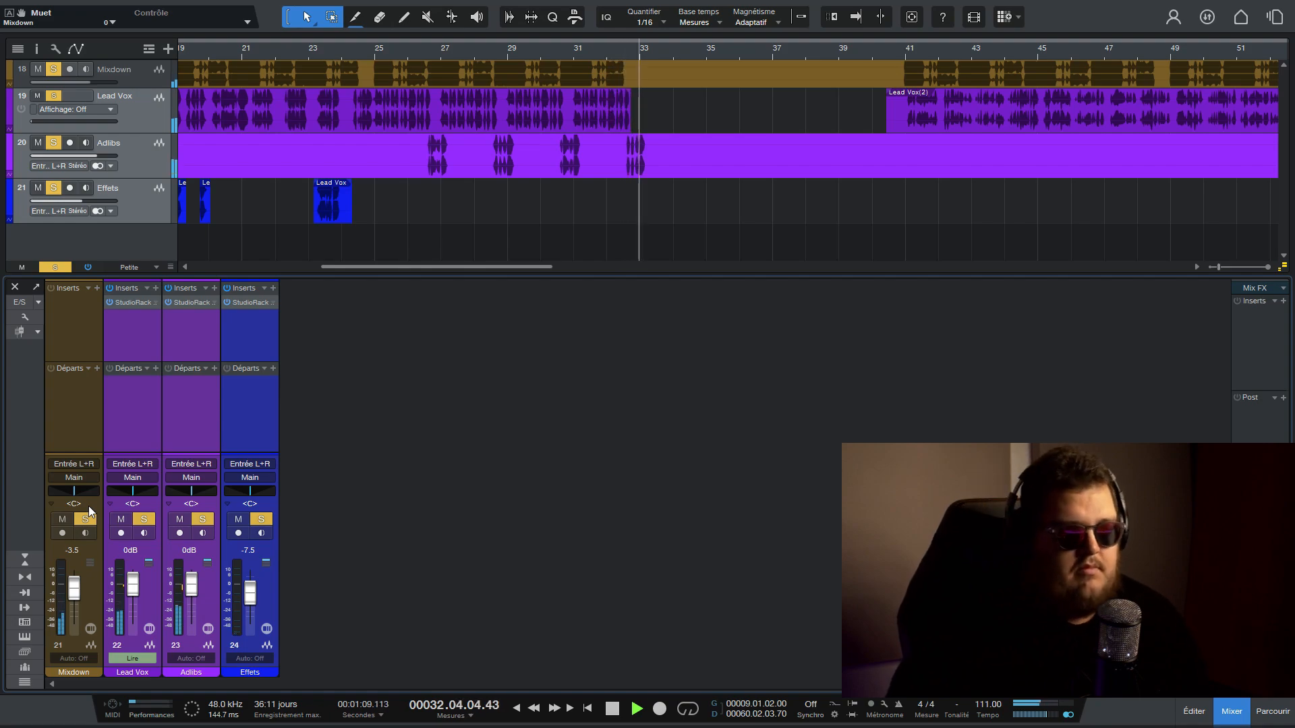
key(space)
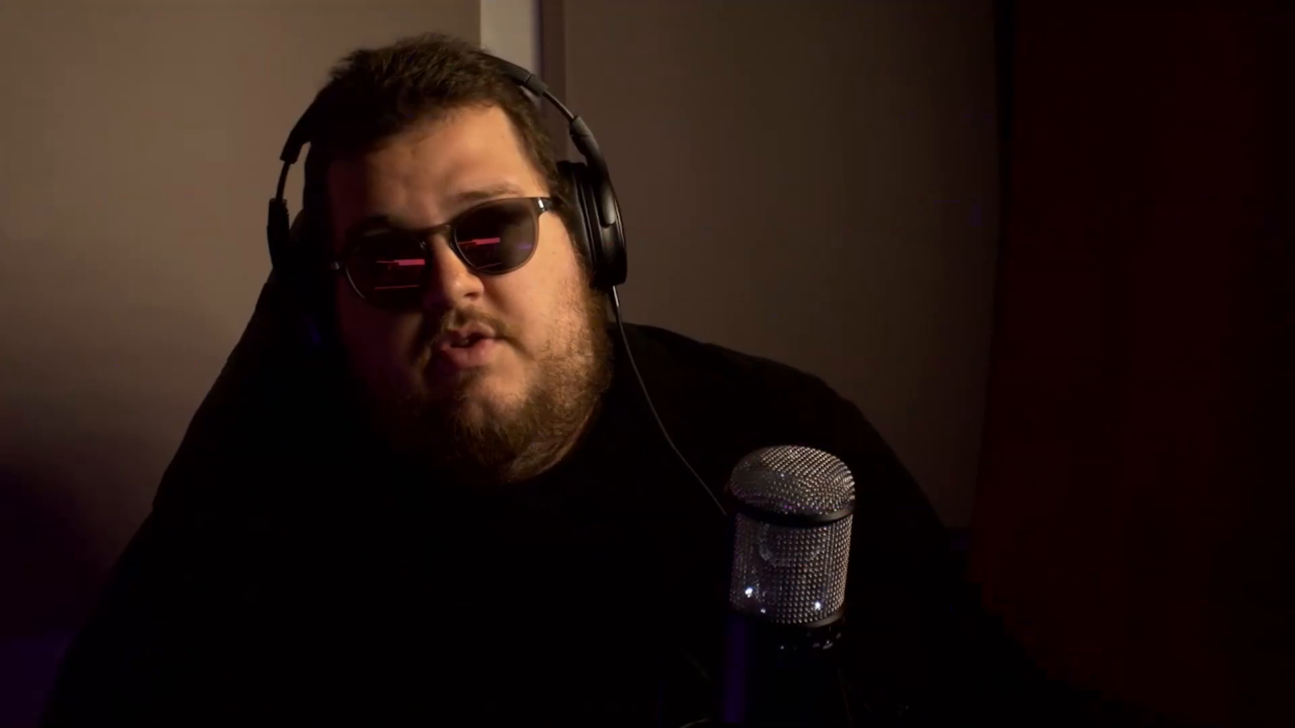